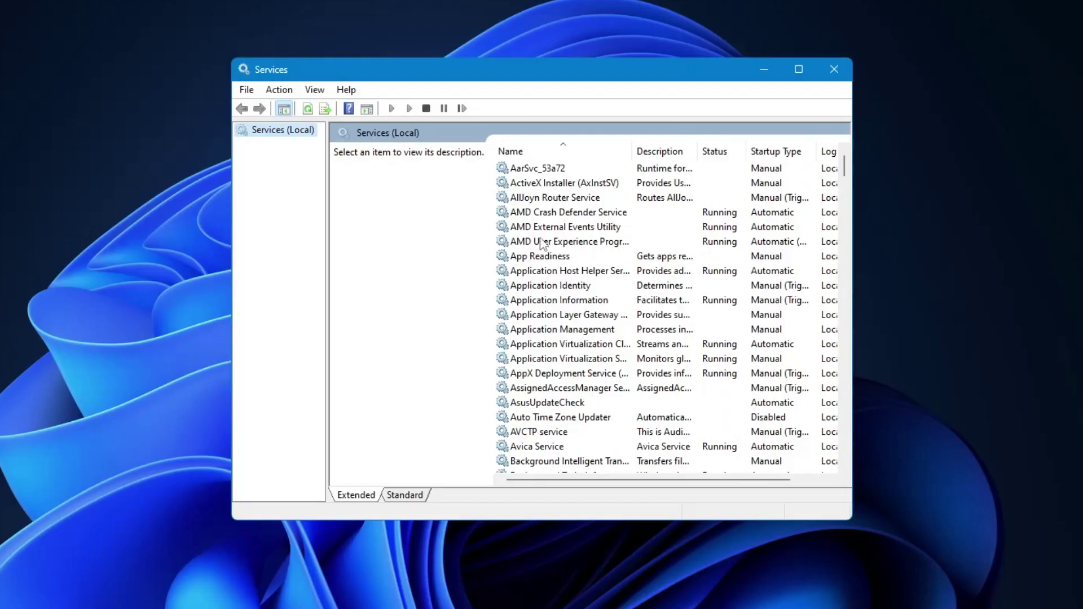
# Step: Browse the services list and read the descriptions of services from AMD User Experience Program Data Uploader through DHCP Client
pyautogui.click(551, 245)
pyautogui.scroll(-3, 550, 245)
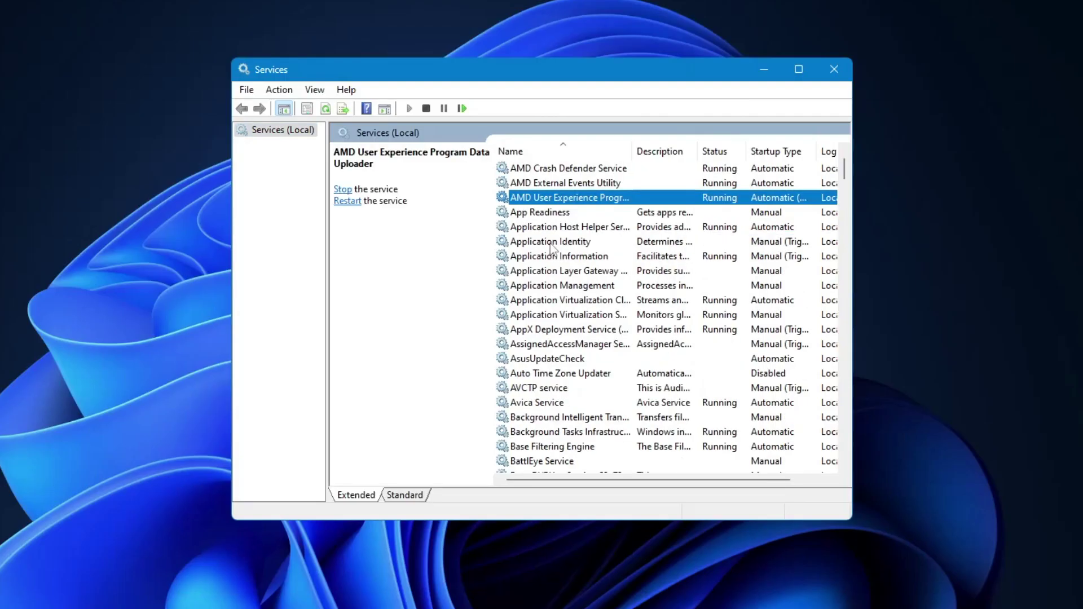
pyautogui.scroll(-3, 550, 248)
pyautogui.click(560, 270)
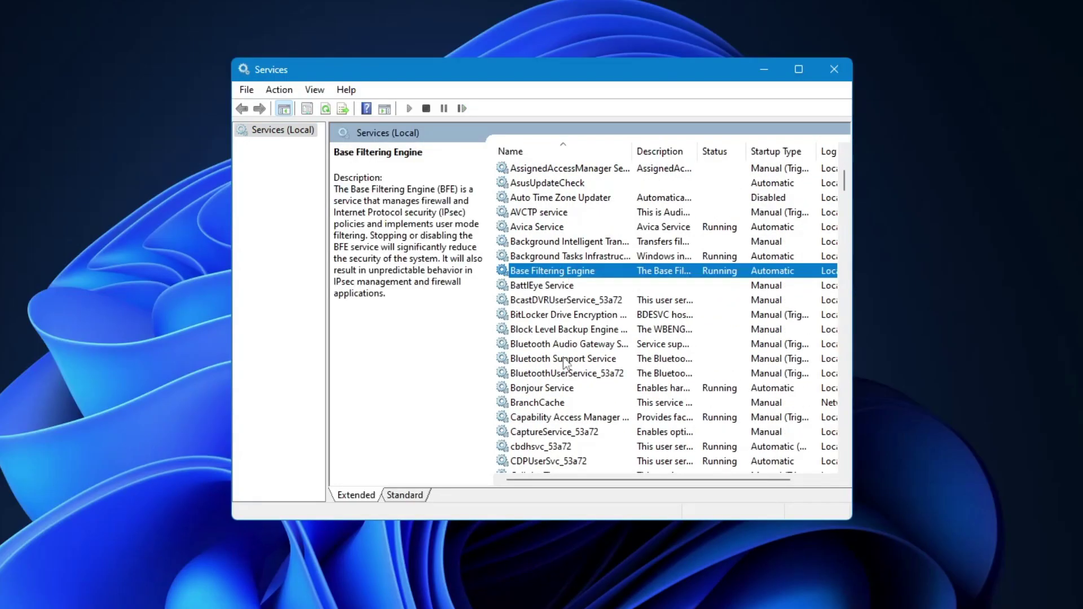
pyautogui.scroll(-2, 570, 351)
pyautogui.click(543, 285)
pyautogui.scroll(-3, 542, 287)
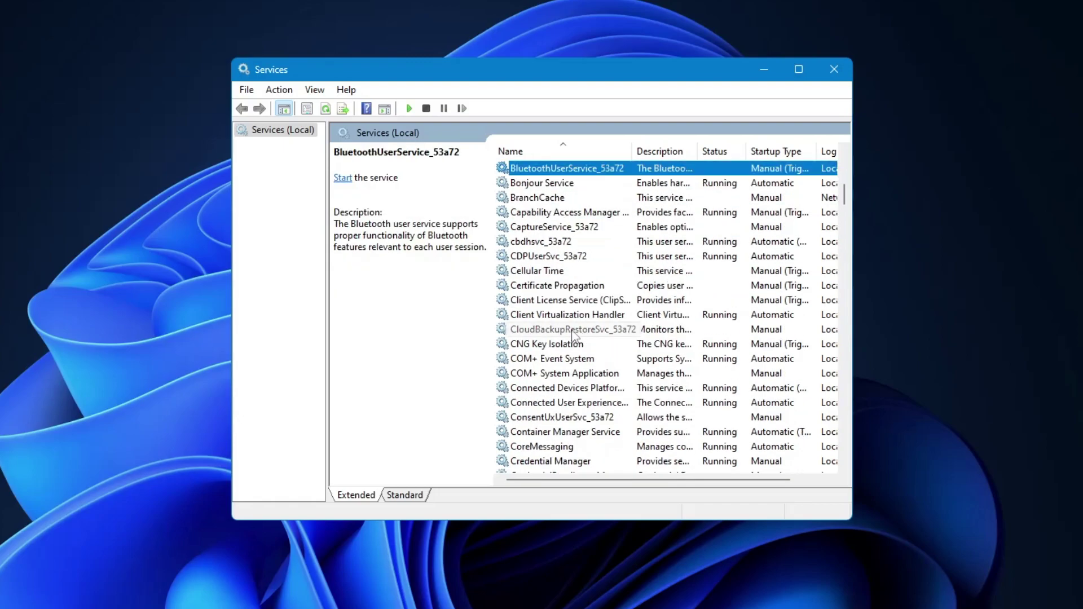
pyautogui.click(542, 272)
pyautogui.scroll(-9, 592, 344)
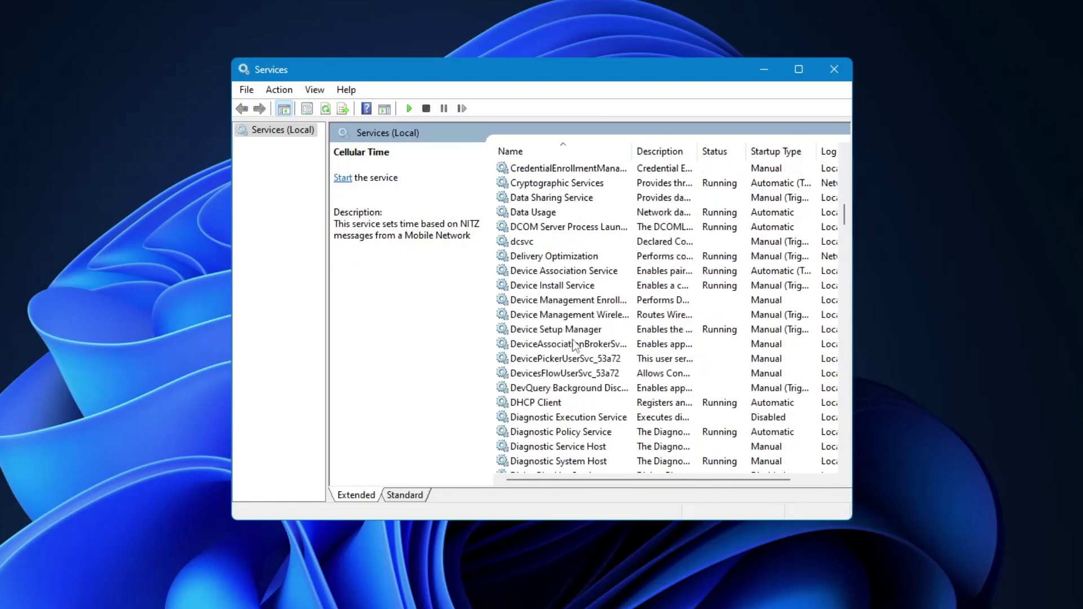
pyautogui.click(543, 315)
pyautogui.scroll(-3, 543, 316)
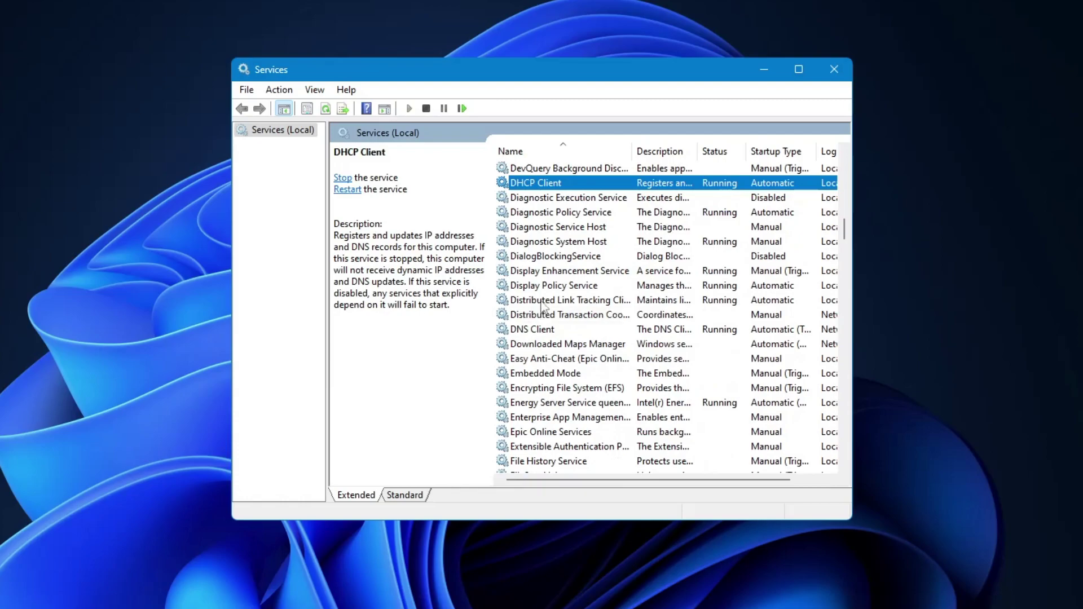
pyautogui.click(545, 273)
pyautogui.scroll(-3, 563, 299)
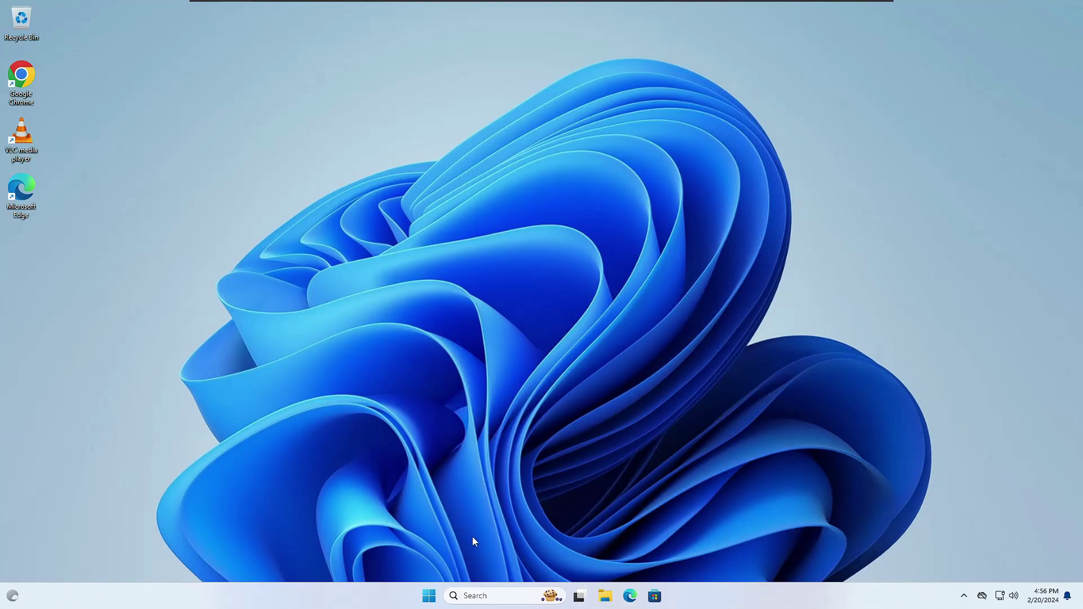
# Step: Search Windows for "services" and open the Services system app
pyautogui.click(496, 595)
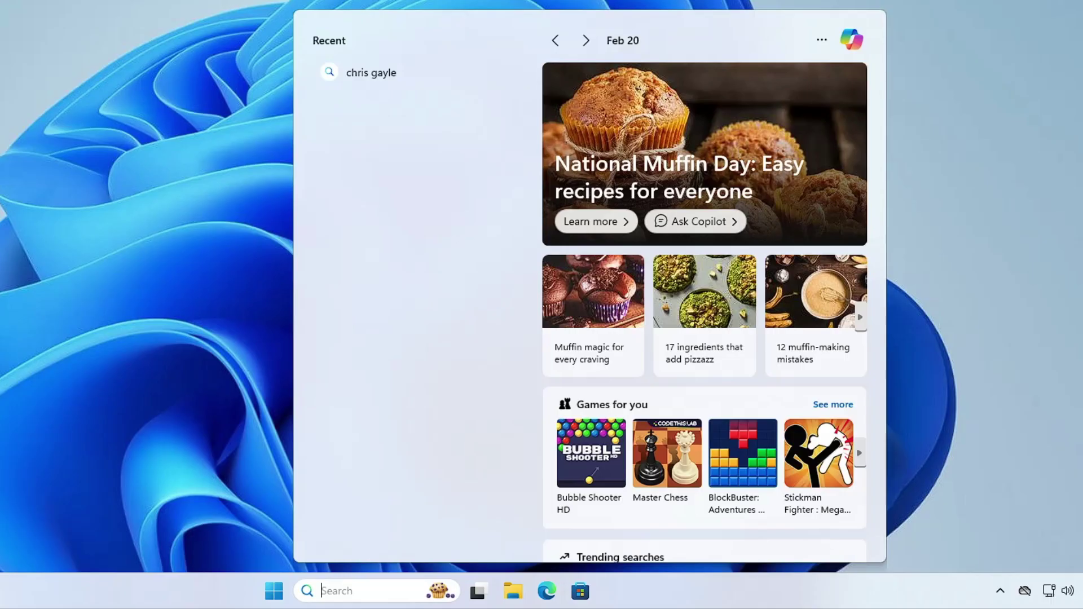
pyautogui.write('serv')
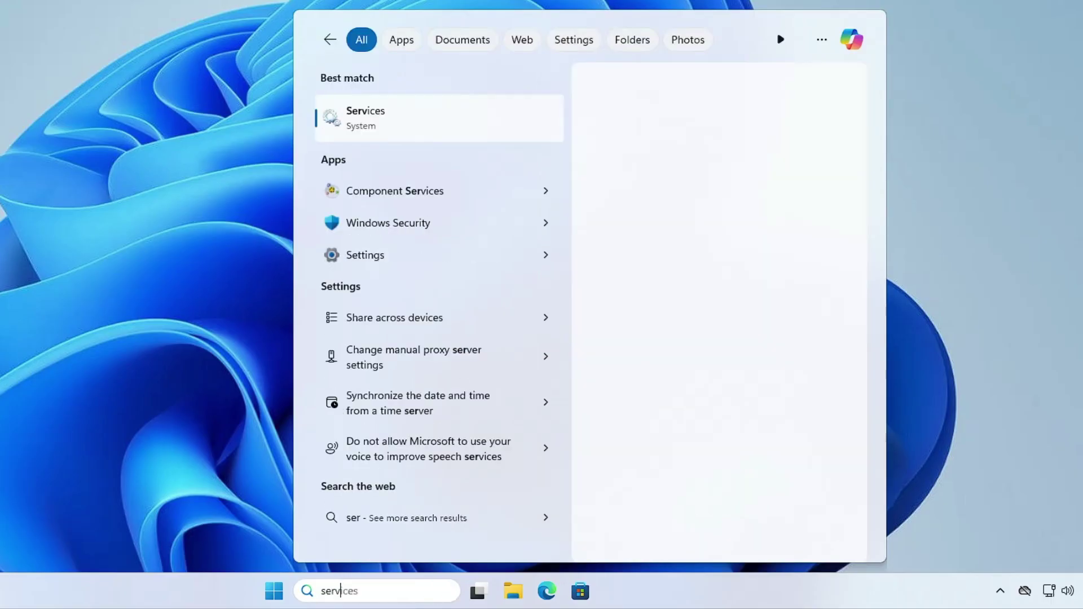
pyautogui.write('ices')
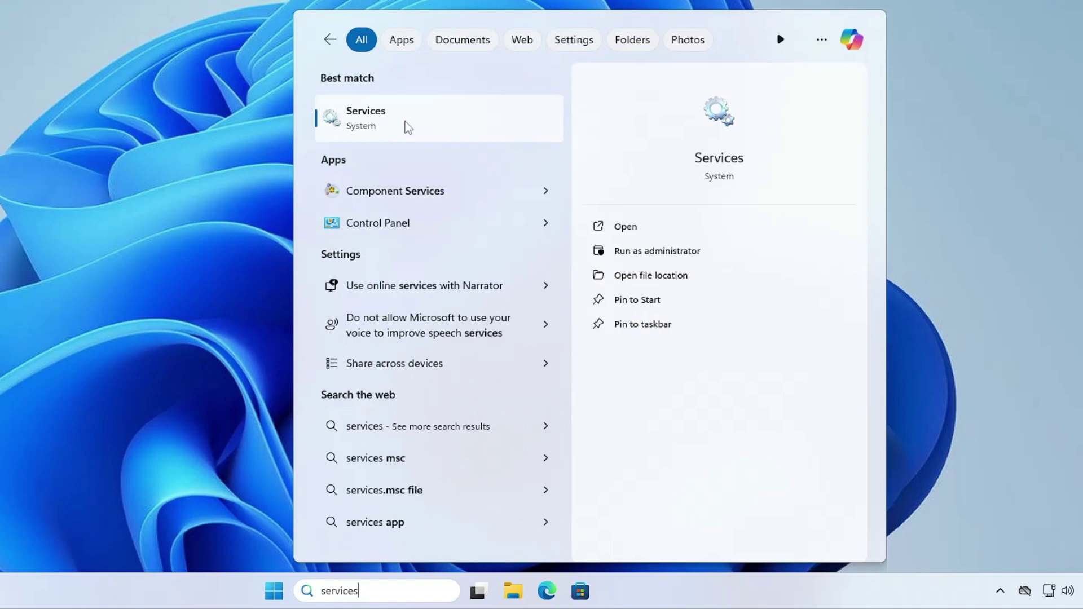
pyautogui.click(409, 128)
# Step: Find the AssignedAccessManager Service in the list, set its startup type to Disabled and apply the change
pyautogui.click(553, 204)
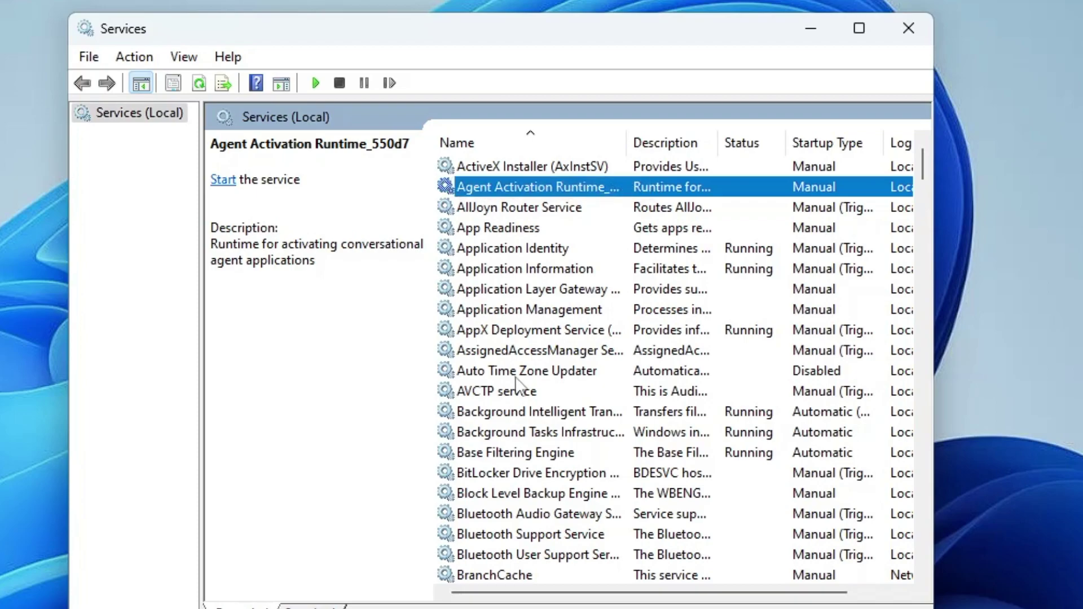
pyautogui.press('Down')
pyautogui.scroll(-2, 507, 310)
pyautogui.click(502, 229)
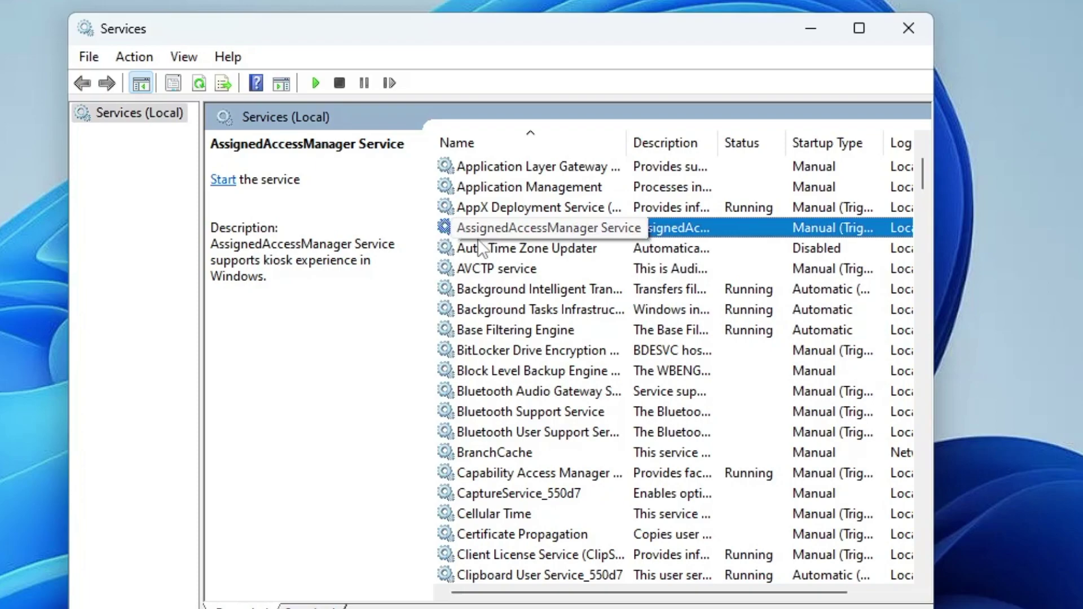
pyautogui.doubleClick(599, 228)
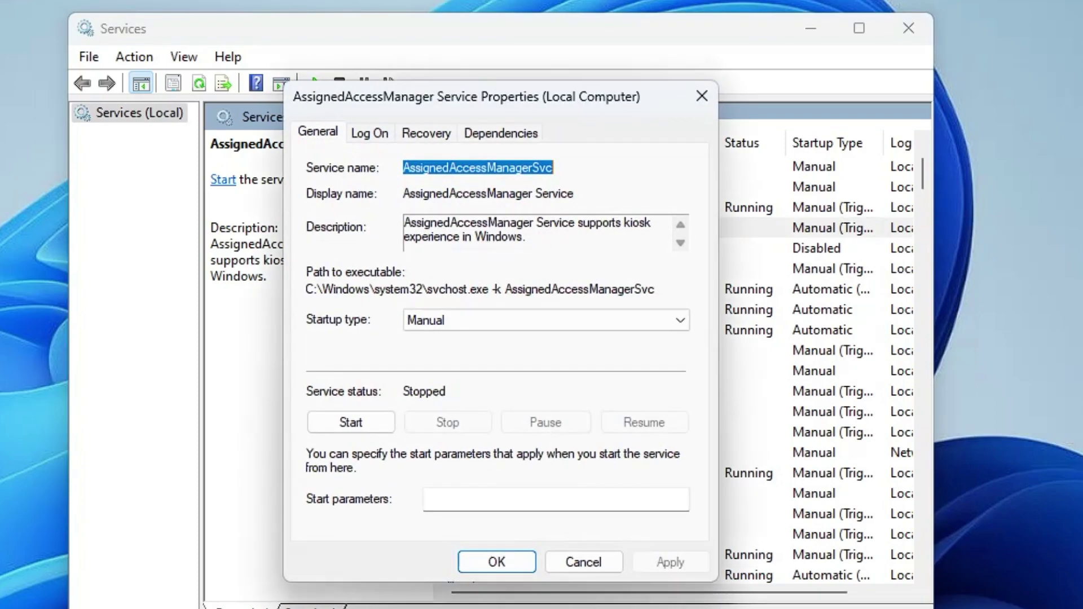
pyautogui.click(455, 318)
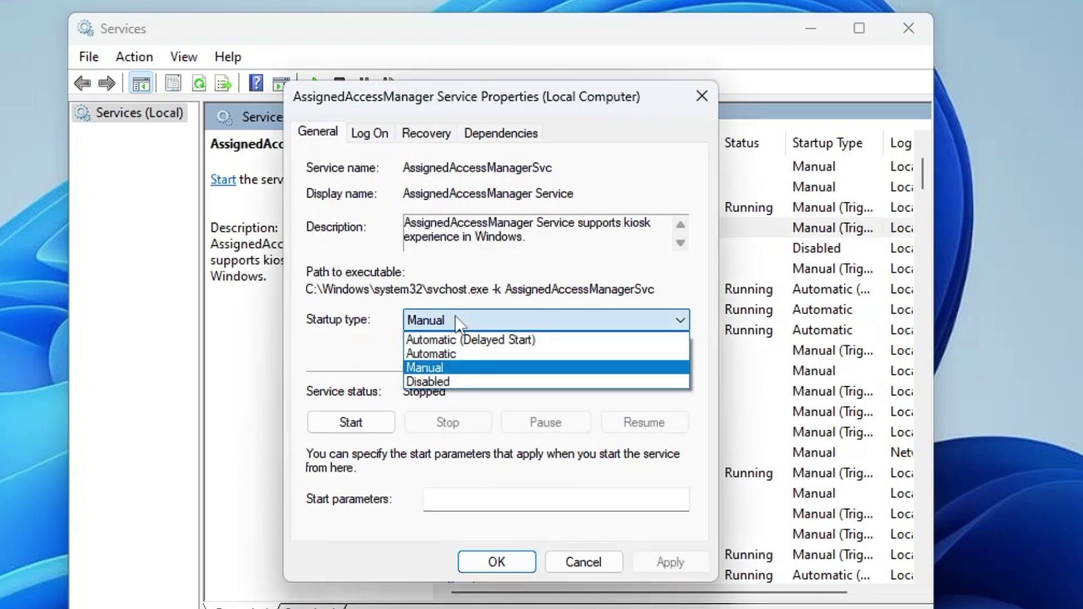
pyautogui.click(434, 384)
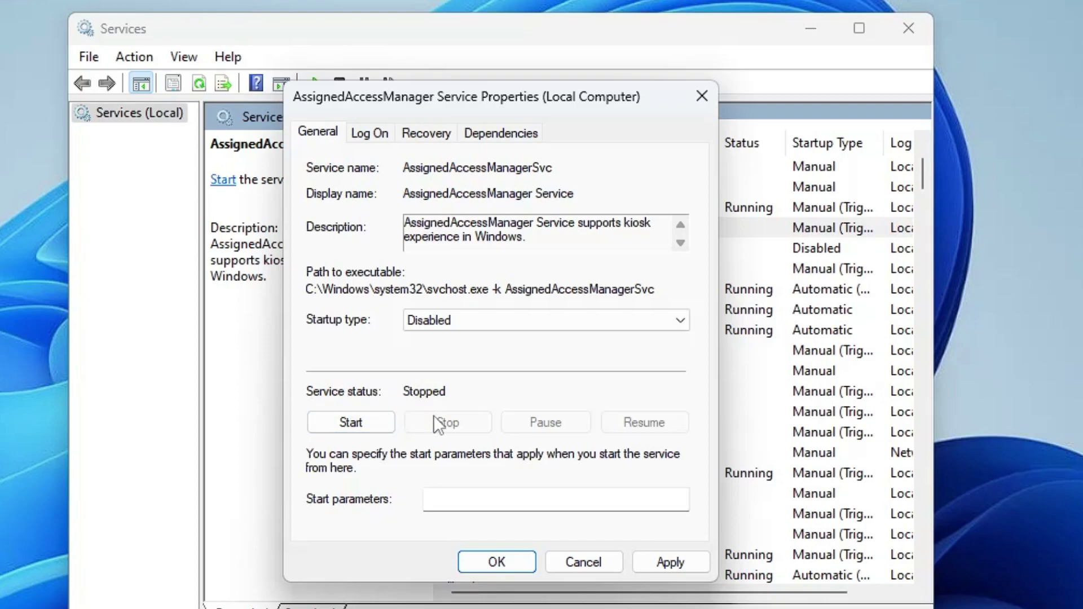
pyautogui.click(671, 564)
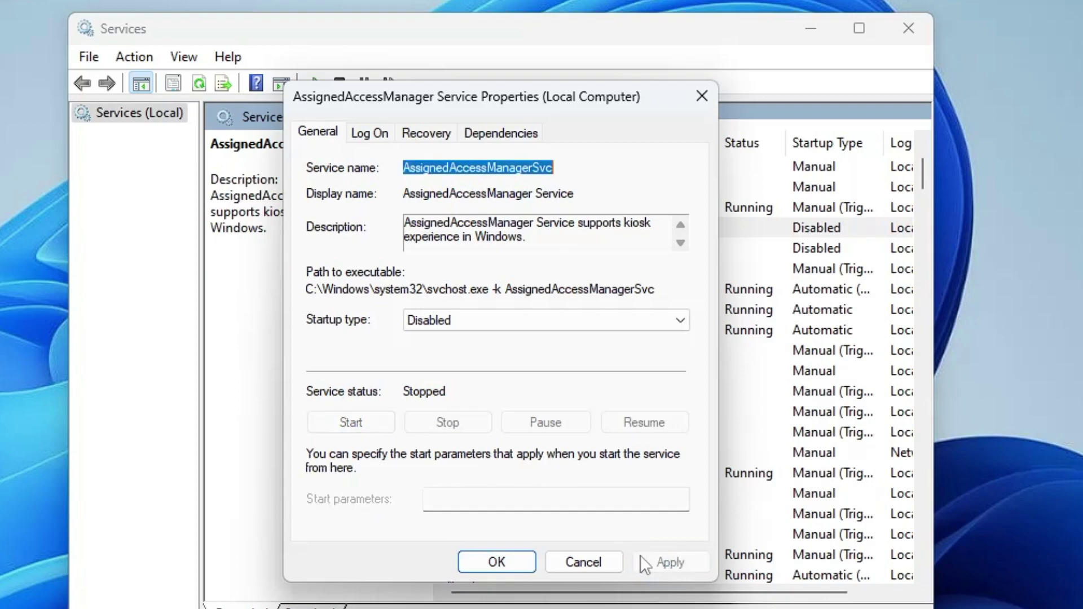
pyautogui.click(497, 563)
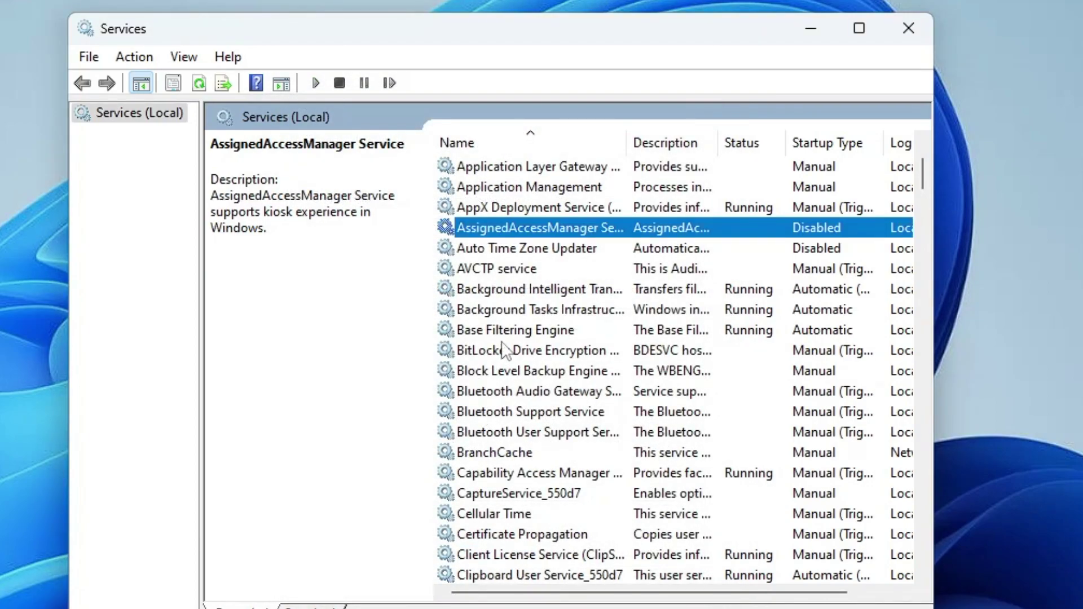
# Step: Set the startup type of the BitLocker Drive Encryption Service to Disabled and apply the change
pyautogui.click(506, 350)
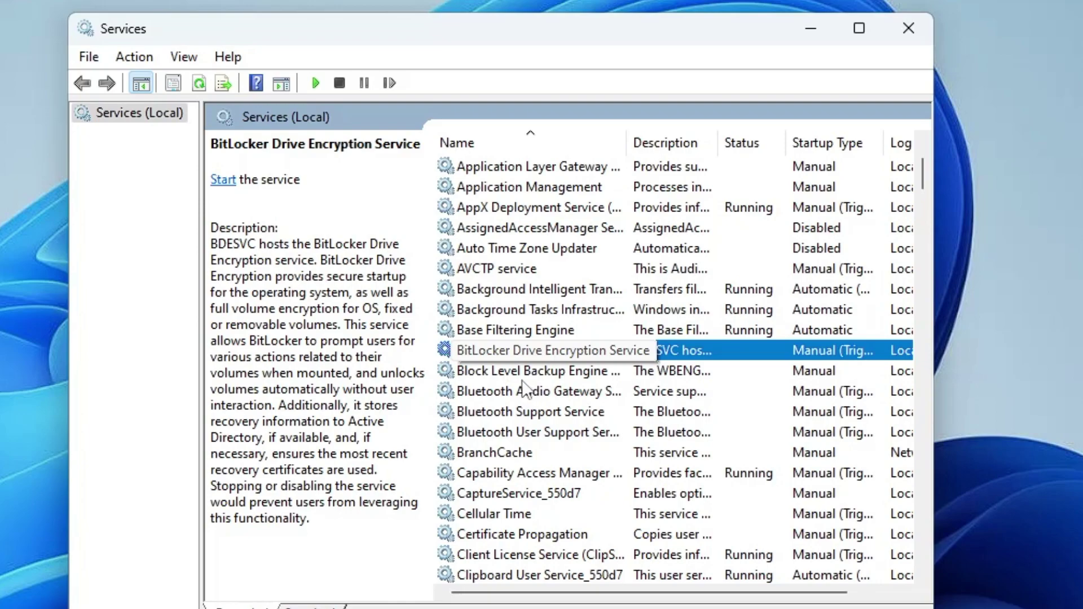
pyautogui.click(522, 373)
pyautogui.doubleClick(518, 350)
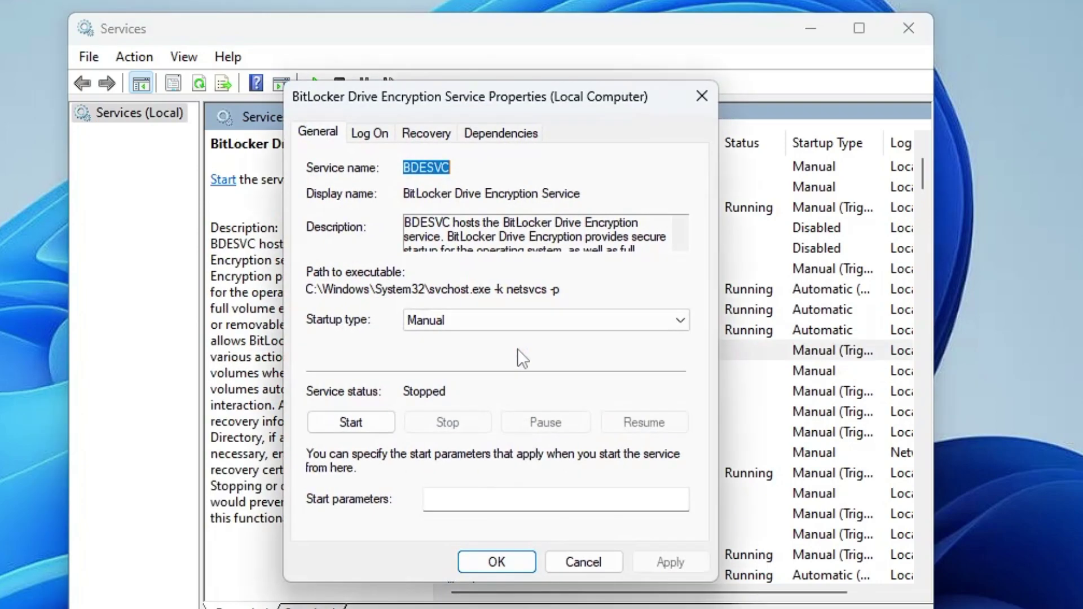
pyautogui.click(483, 320)
pyautogui.click(441, 381)
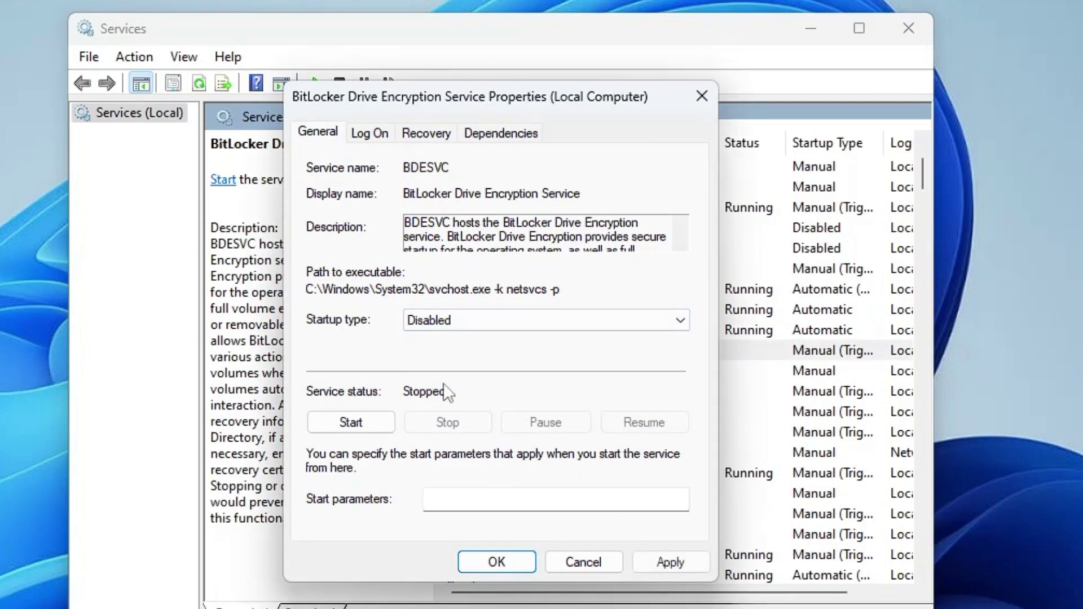
pyautogui.click(648, 560)
pyautogui.click(497, 562)
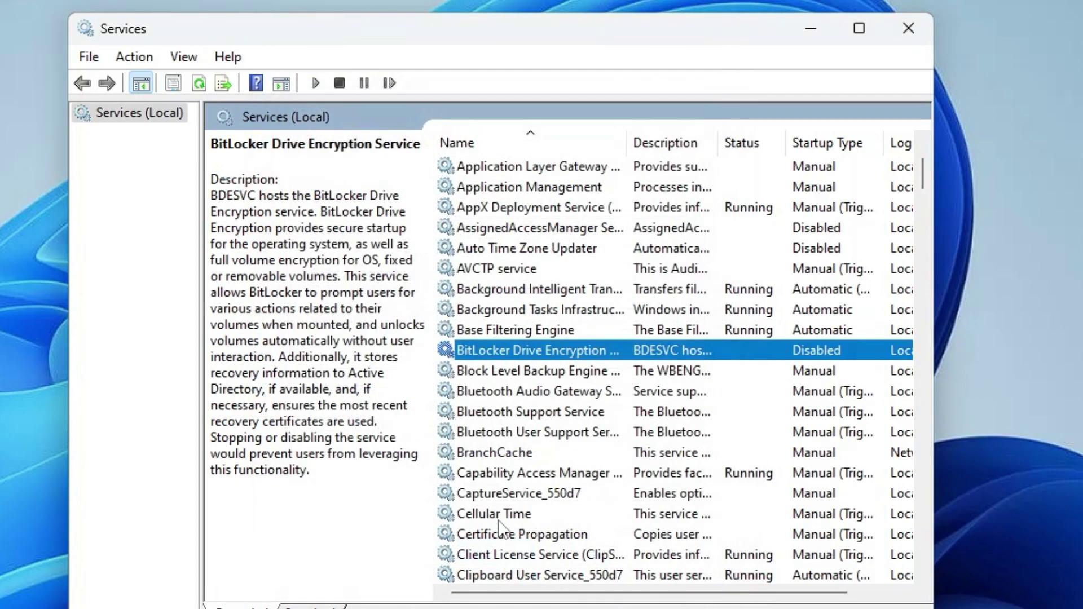
# Step: Set the startup type of the Bluetooth Audio Gateway Service and the Bluetooth Support Service to Disabled
pyautogui.click(495, 410)
pyautogui.doubleClick(496, 391)
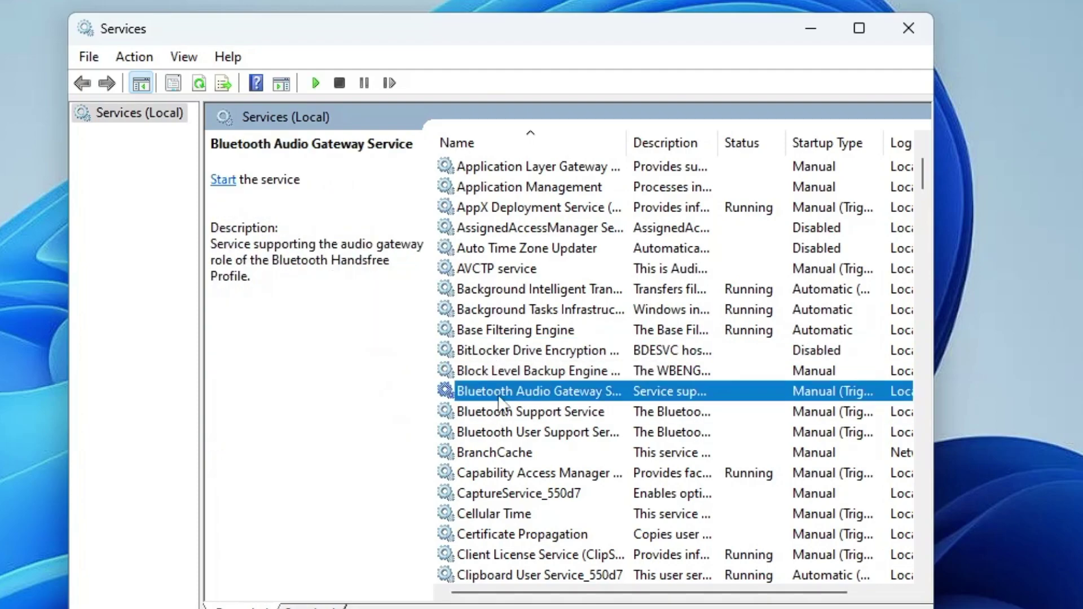
pyautogui.click(468, 319)
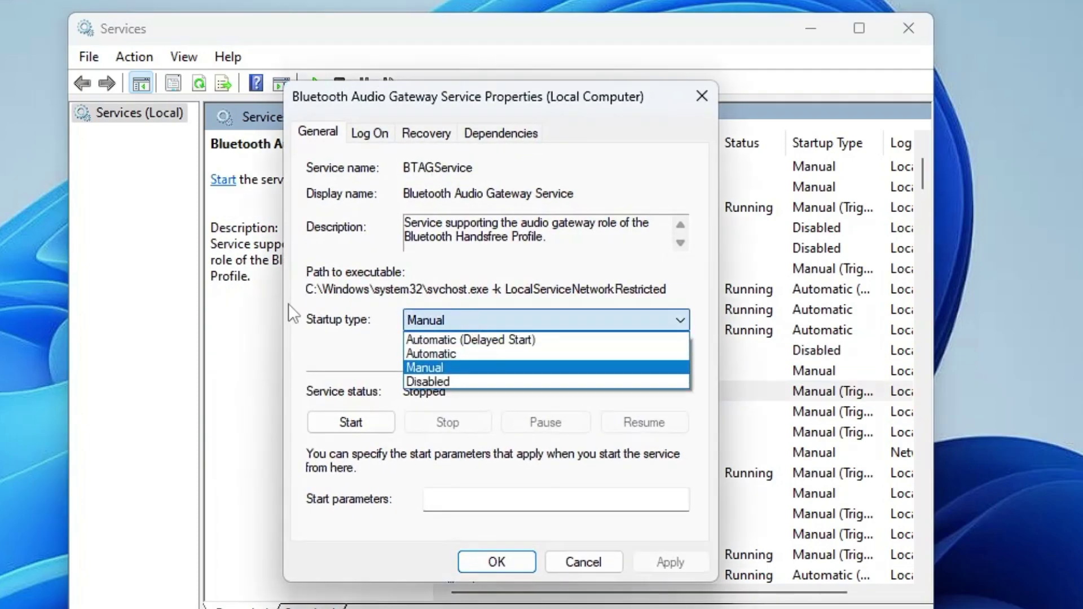
pyautogui.click(445, 384)
pyautogui.press('Return')
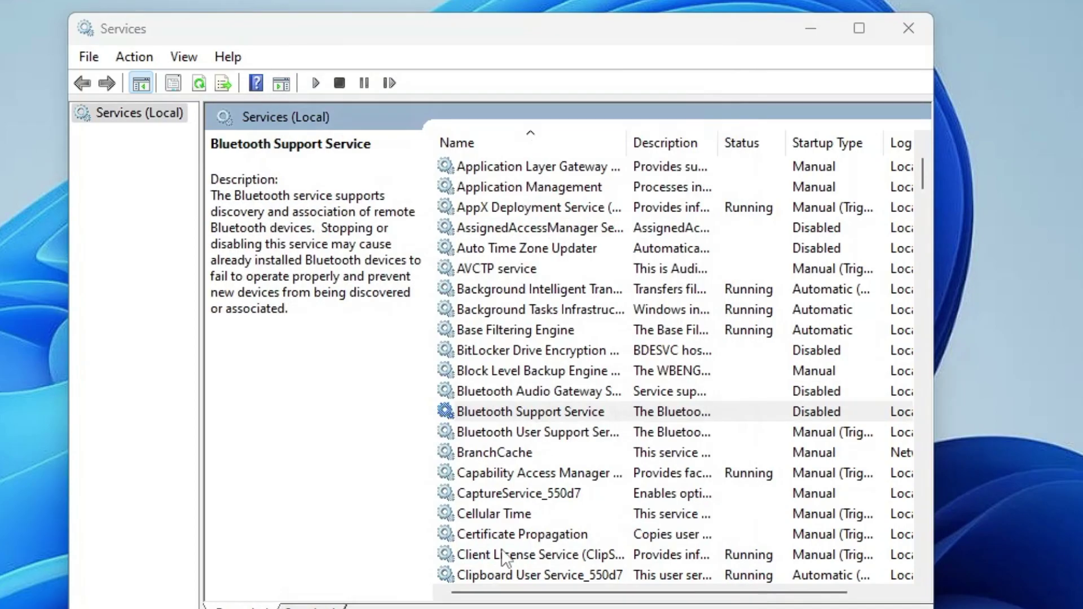
# Step: Check the properties of the Bluetooth User Support Service and close them without changing the startup type
pyautogui.doubleClick(488, 432)
pyautogui.click(496, 560)
pyautogui.click(566, 434)
pyautogui.click(581, 561)
pyautogui.scroll(-1, 637, 305)
pyautogui.scroll(-1, 637, 304)
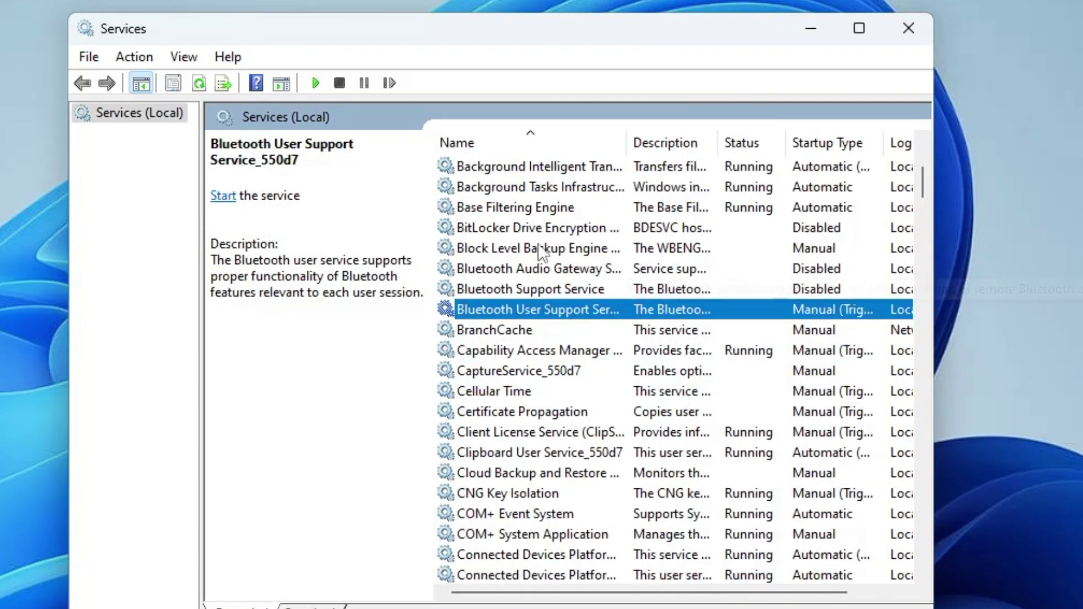
# Step: Read the descriptions of the Bluetooth Audio Gateway, Certificate Propagation and Client License services
pyautogui.click(497, 270)
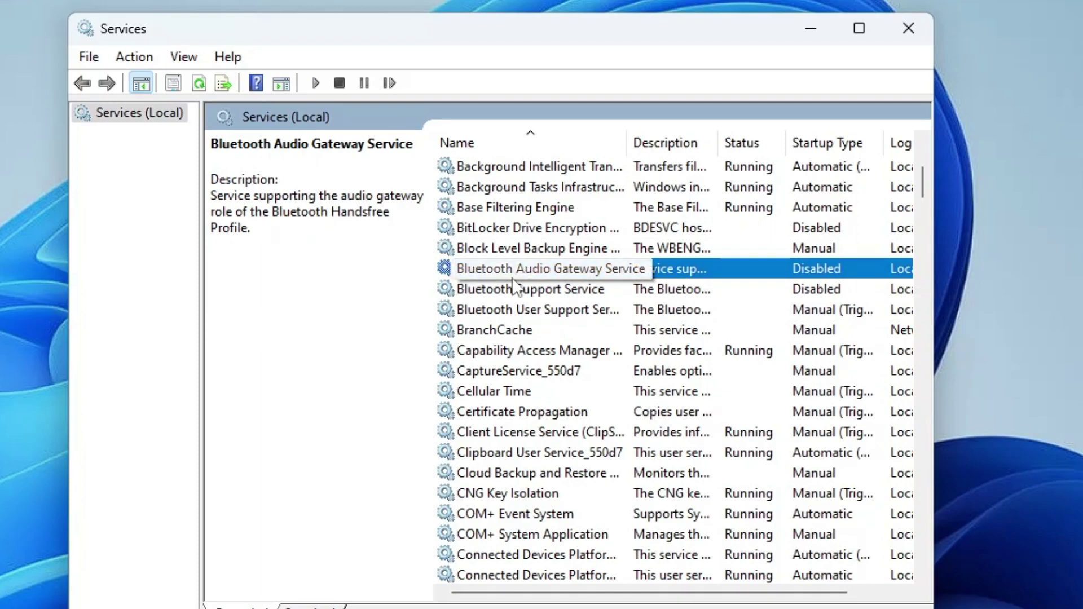
pyautogui.click(509, 411)
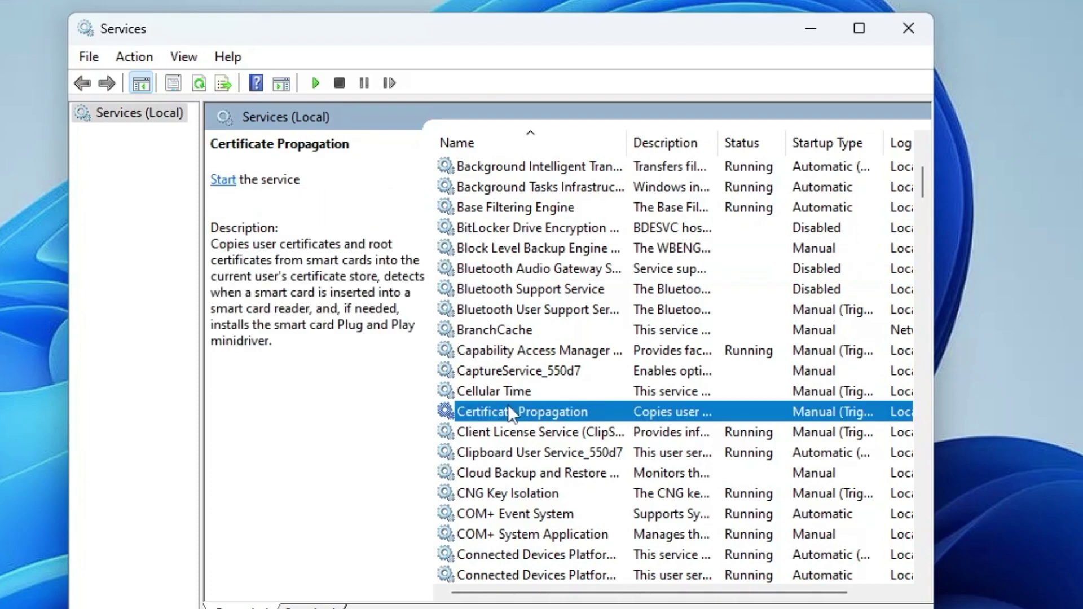
pyautogui.click(517, 432)
pyautogui.scroll(-1, 522, 428)
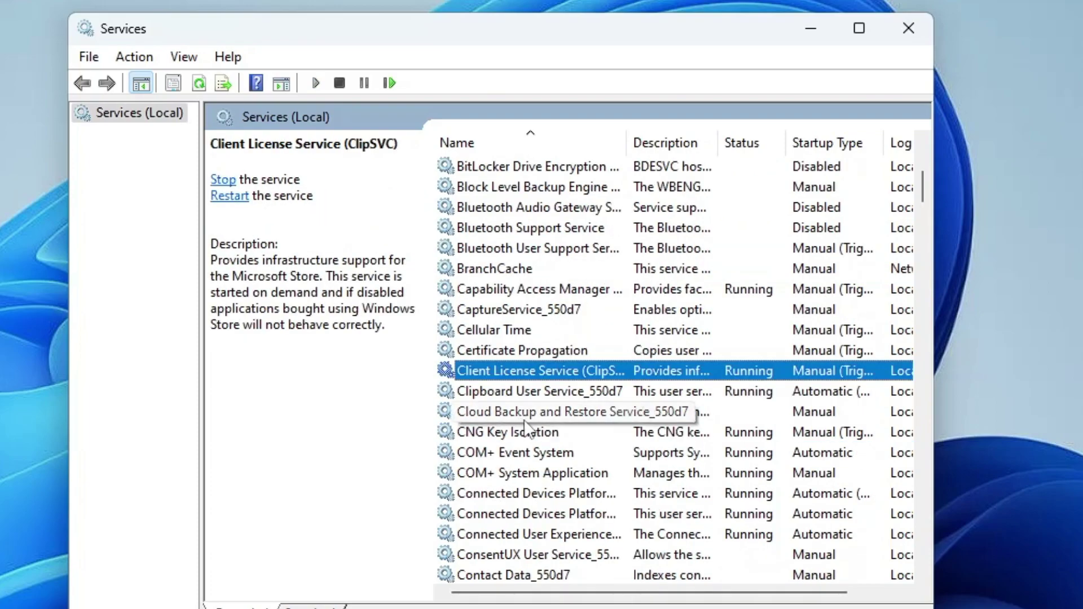
# Step: Set the Connected User Experiences and Telemetry service's startup type to Disabled, stop the service and apply the change
pyautogui.click(541, 533)
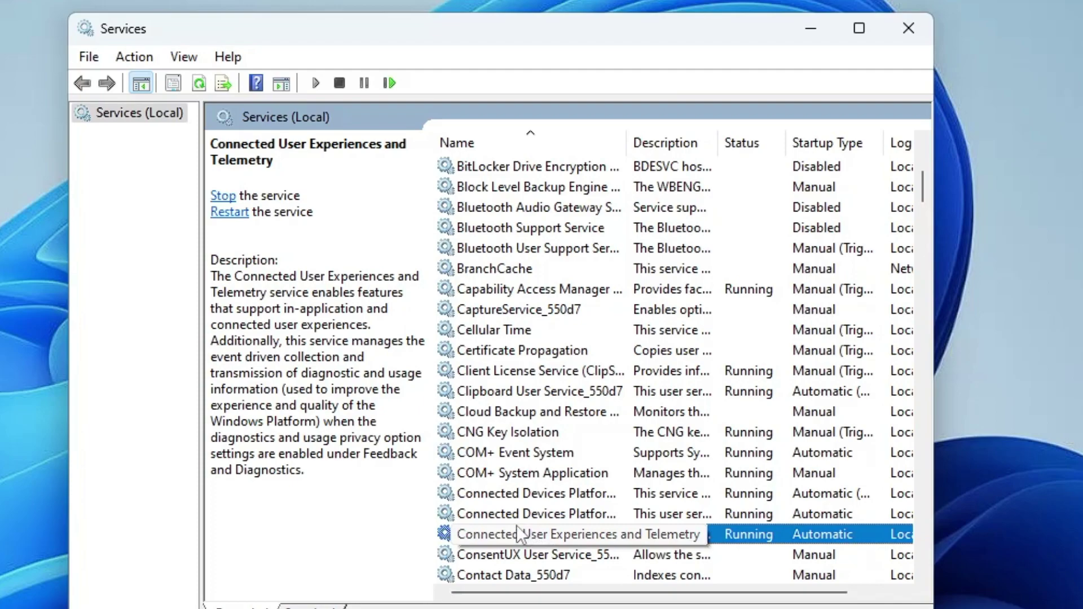
pyautogui.doubleClick(490, 533)
pyautogui.click(466, 319)
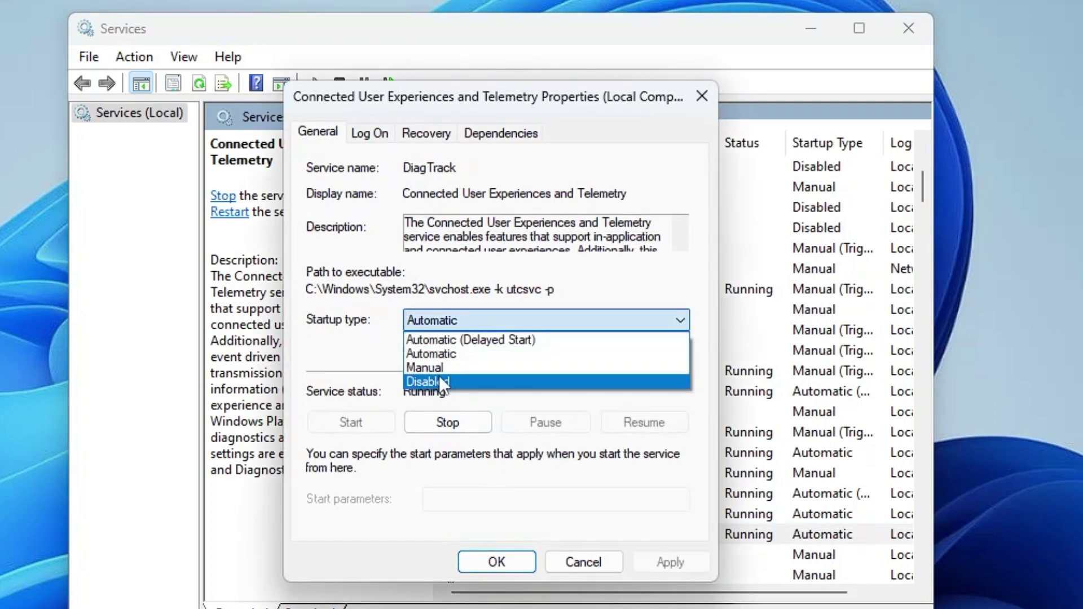
pyautogui.click(438, 374)
pyautogui.click(452, 428)
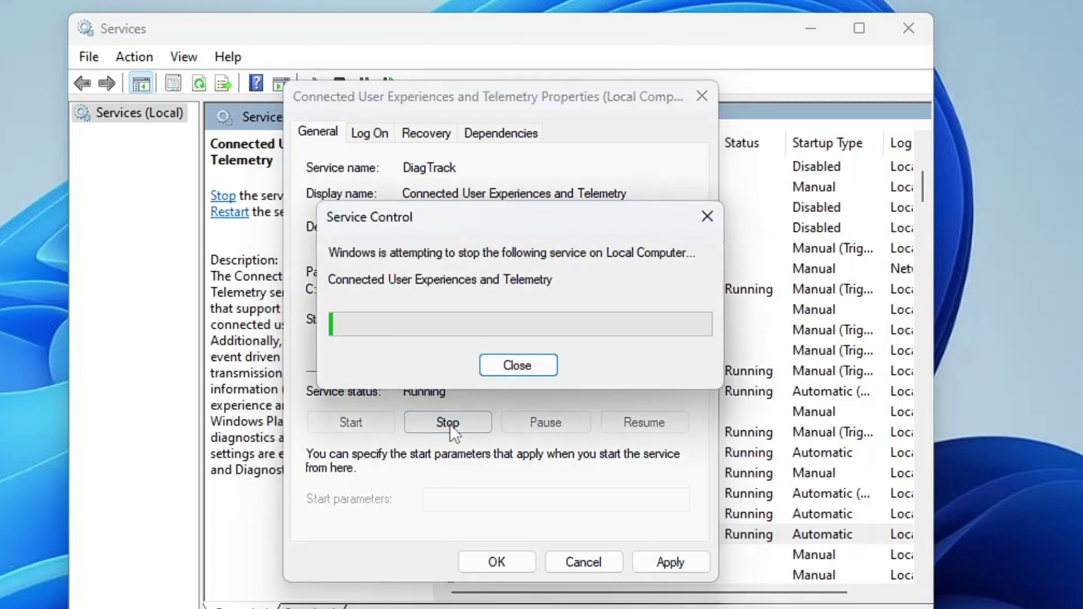
pyautogui.click(665, 562)
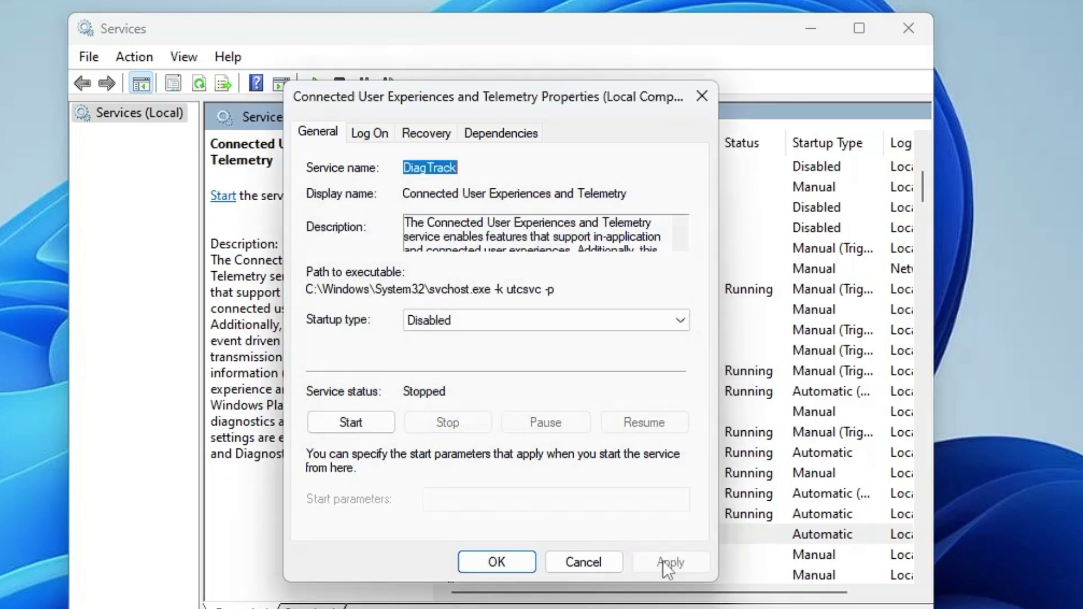
pyautogui.click(501, 562)
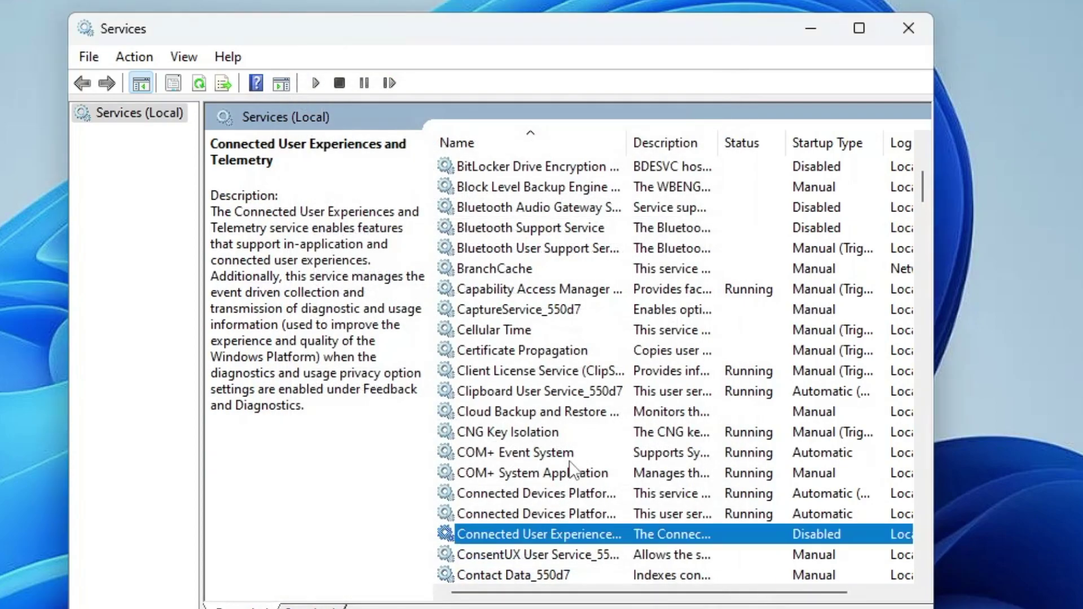
# Step: Find the diagnostic services and read the descriptions of Diagnostic Execution Service, Diagnostic Policy Service, Diagnostic Service Host and Diagnostic System Host
pyautogui.scroll(-2, 570, 471)
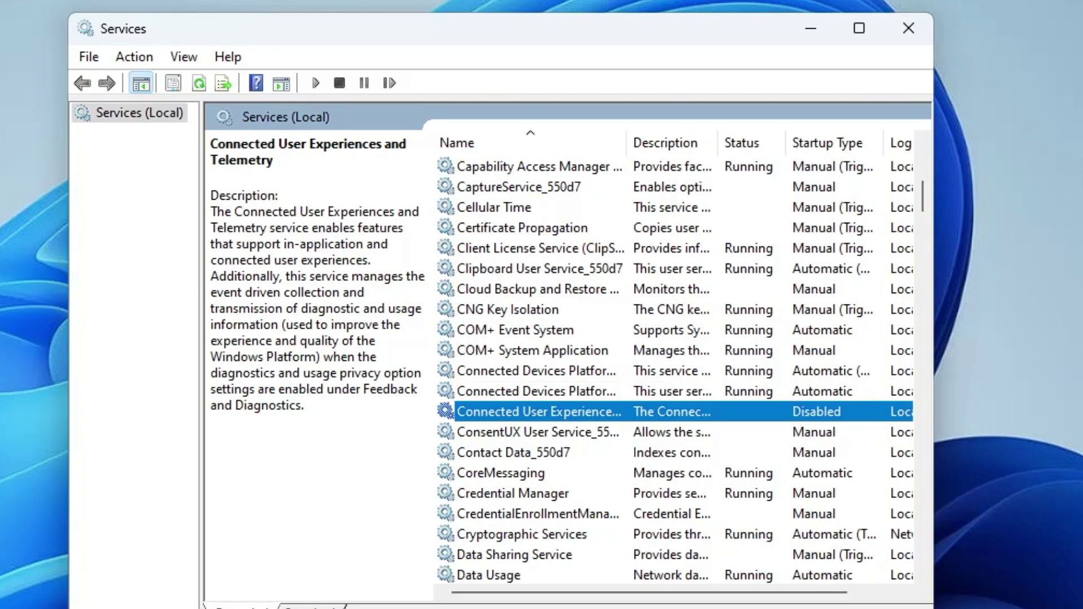
pyautogui.click(502, 458)
pyautogui.press('d')
pyautogui.scroll(-2, 506, 448)
pyautogui.scroll(-3, 506, 450)
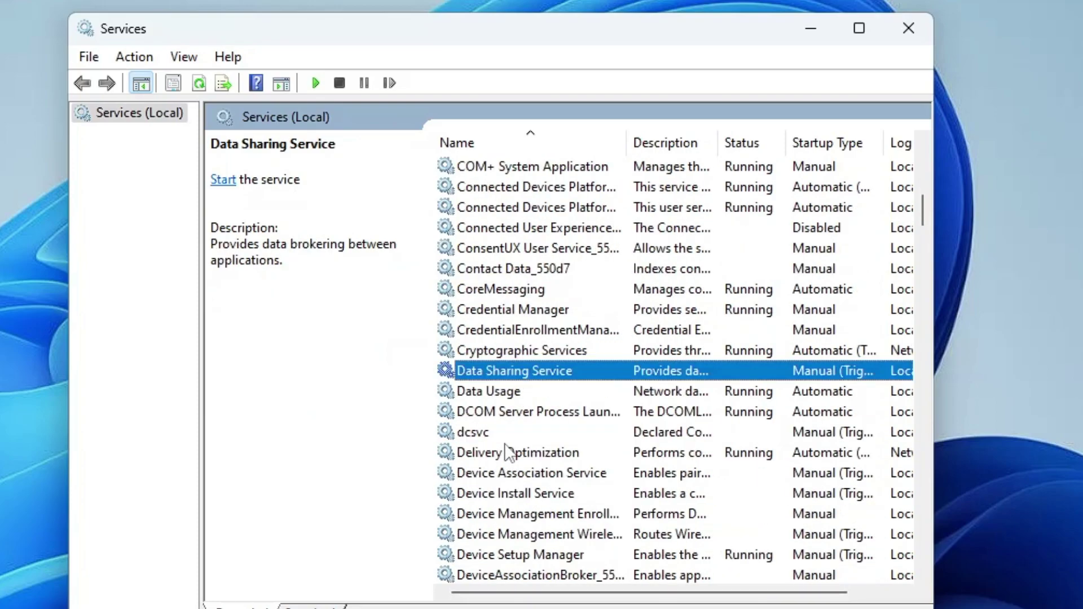
pyautogui.scroll(-1, 509, 466)
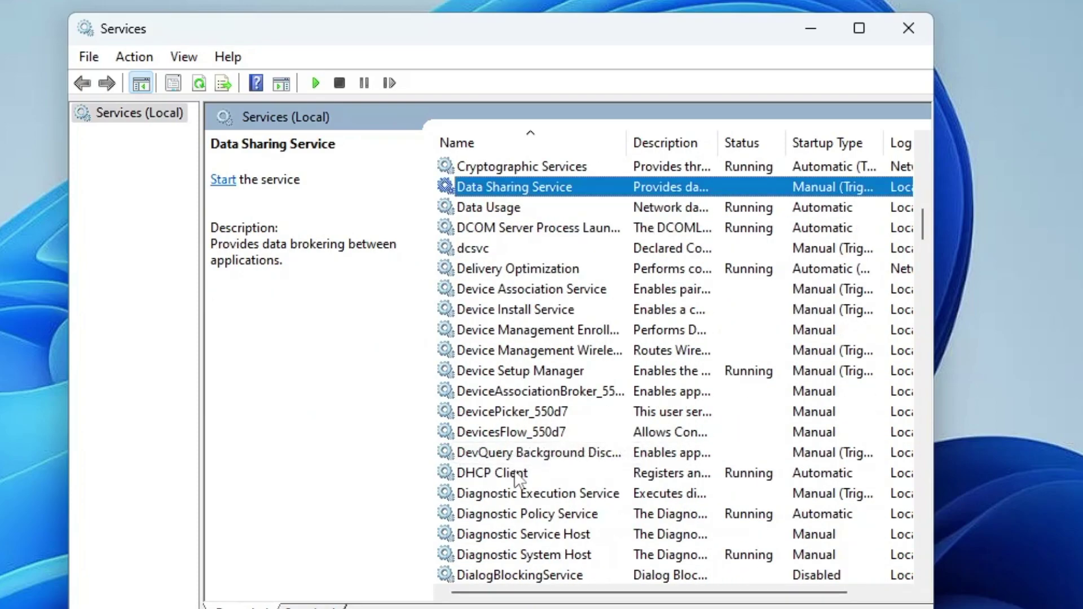
pyautogui.click(512, 494)
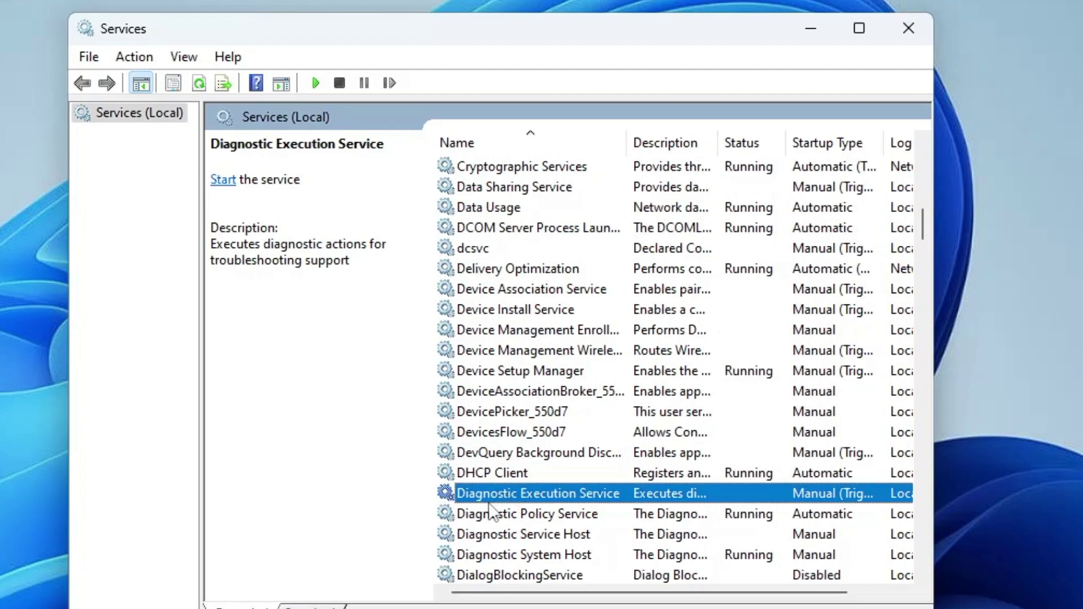
pyautogui.click(543, 515)
pyautogui.click(526, 534)
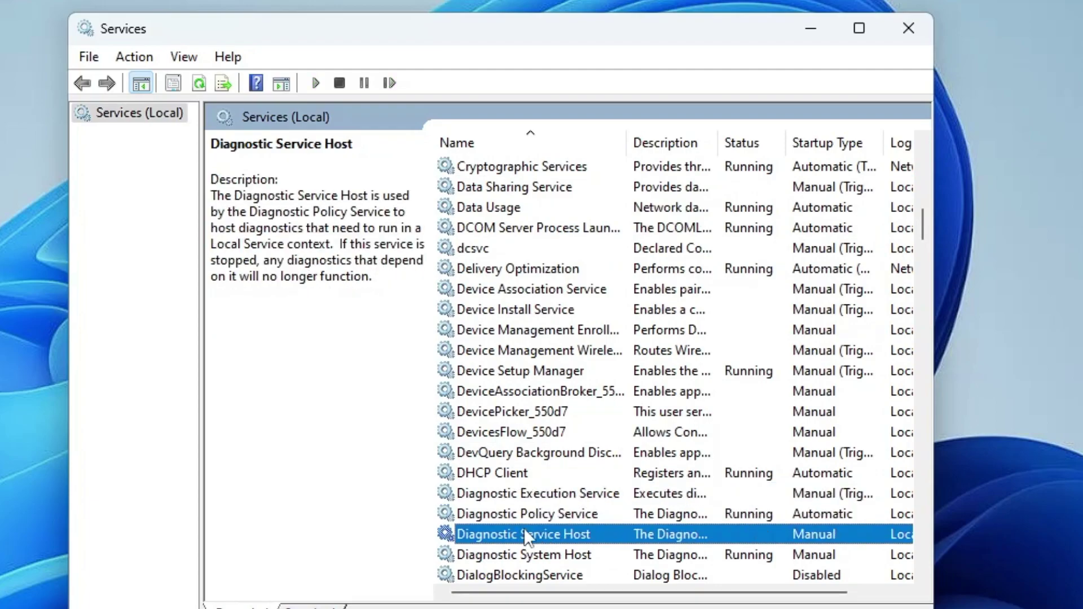
pyautogui.click(534, 554)
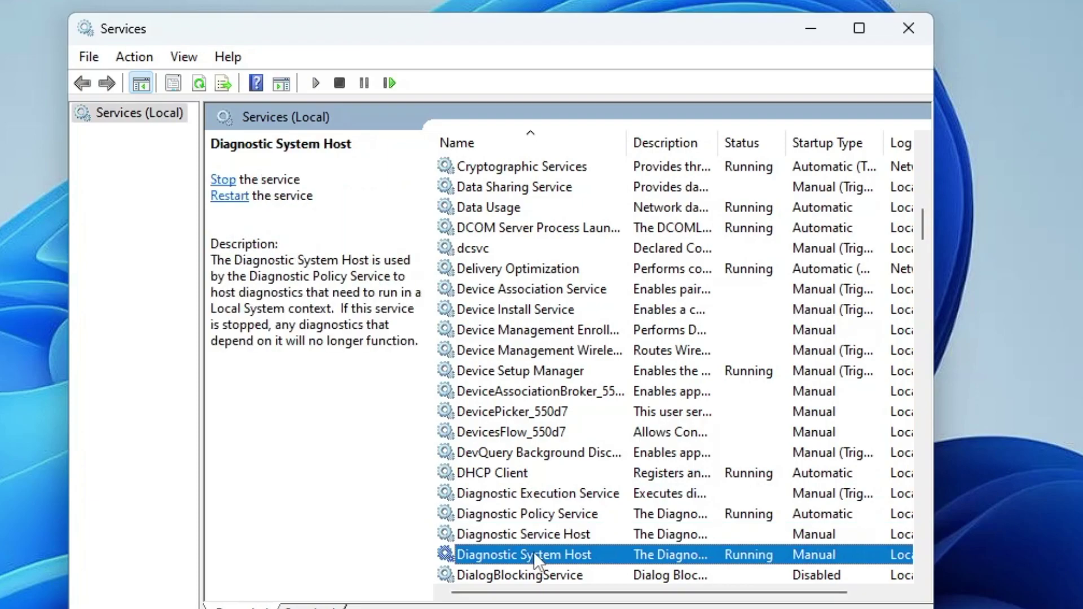
# Step: Set the startup type of Diagnostic Execution Service, Diagnostic Policy Service, Diagnostic Service Host and Diagnostic System Host to Disabled, stopping those that are running
pyautogui.click(535, 494)
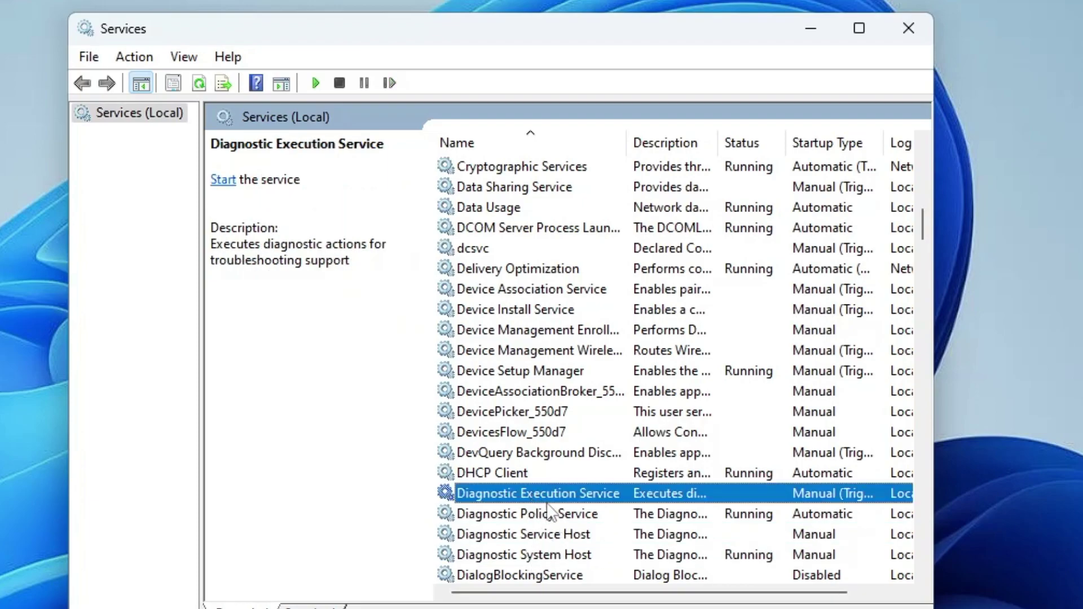
pyautogui.doubleClick(486, 496)
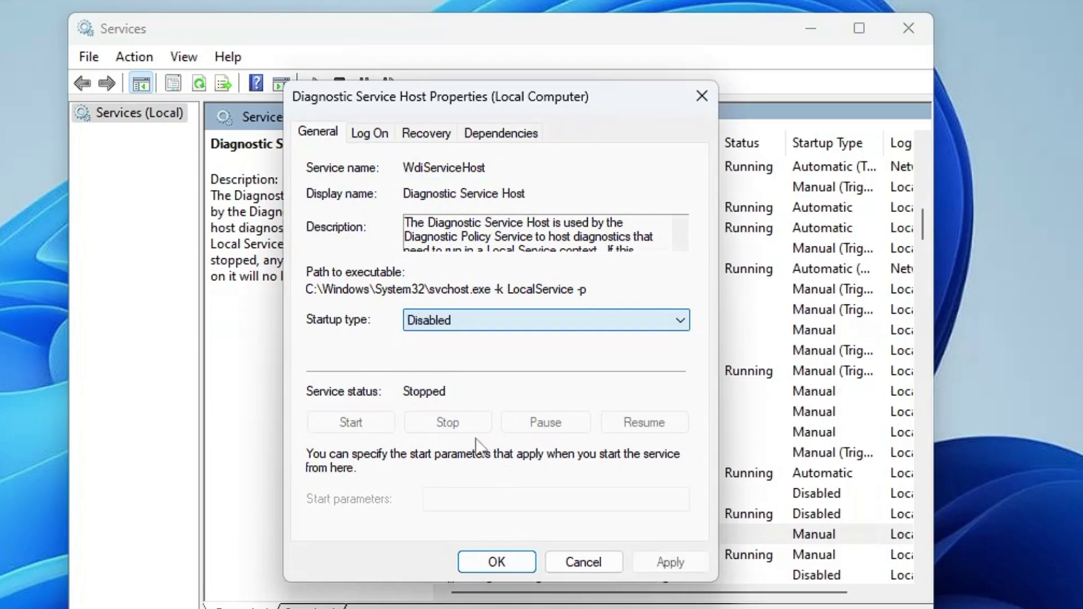
pyautogui.click(546, 320)
pyautogui.click(449, 381)
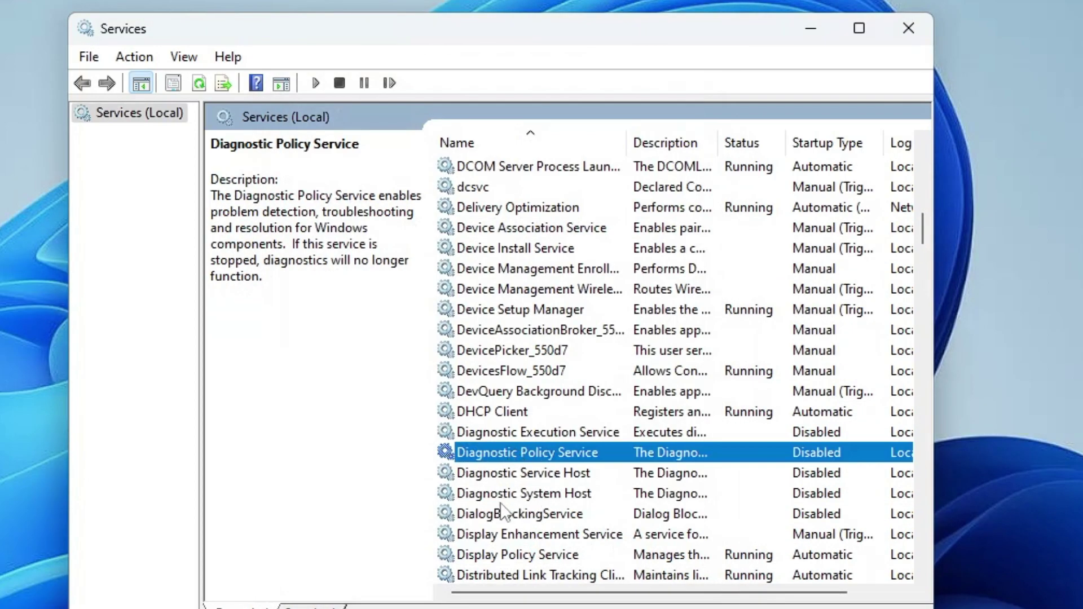
pyautogui.scroll(-1, 548, 477)
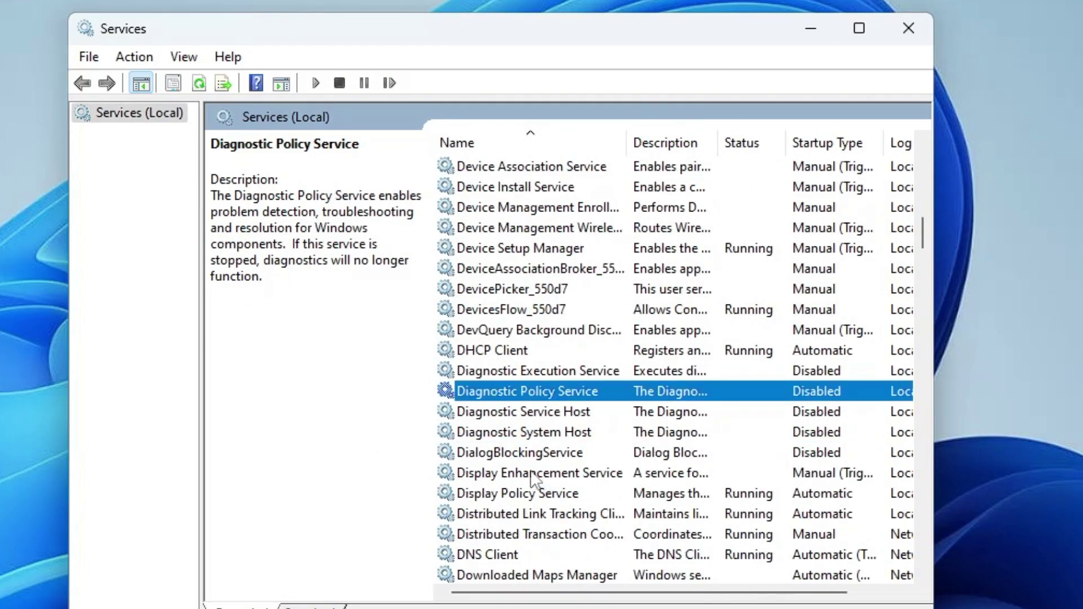
pyautogui.click(501, 434)
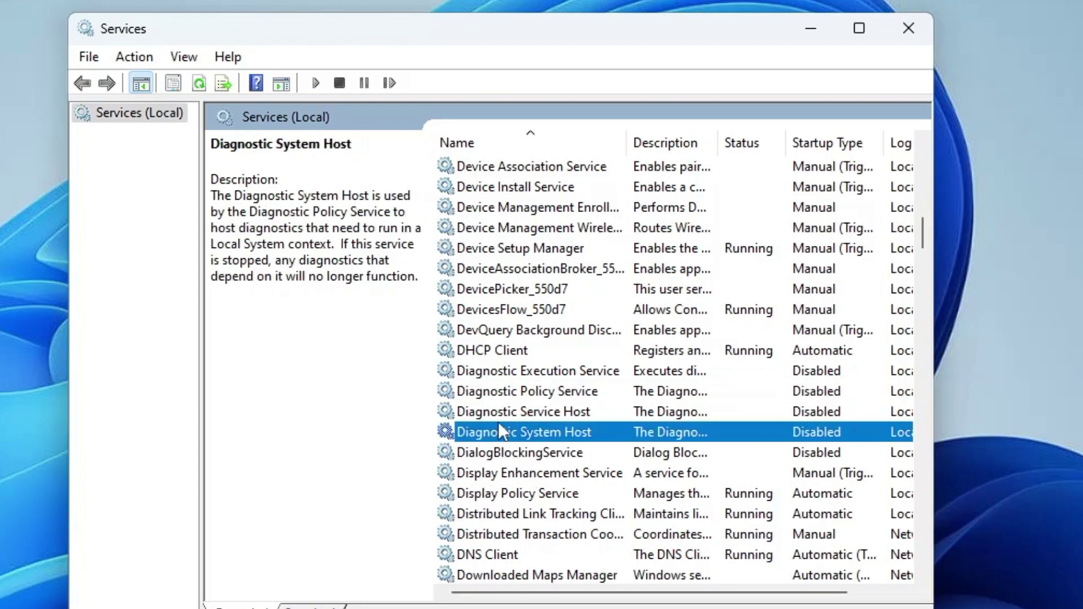
# Step: Set the Downloaded Maps Manager service's startup type to Disabled and apply the change
pyautogui.scroll(-1, 499, 417)
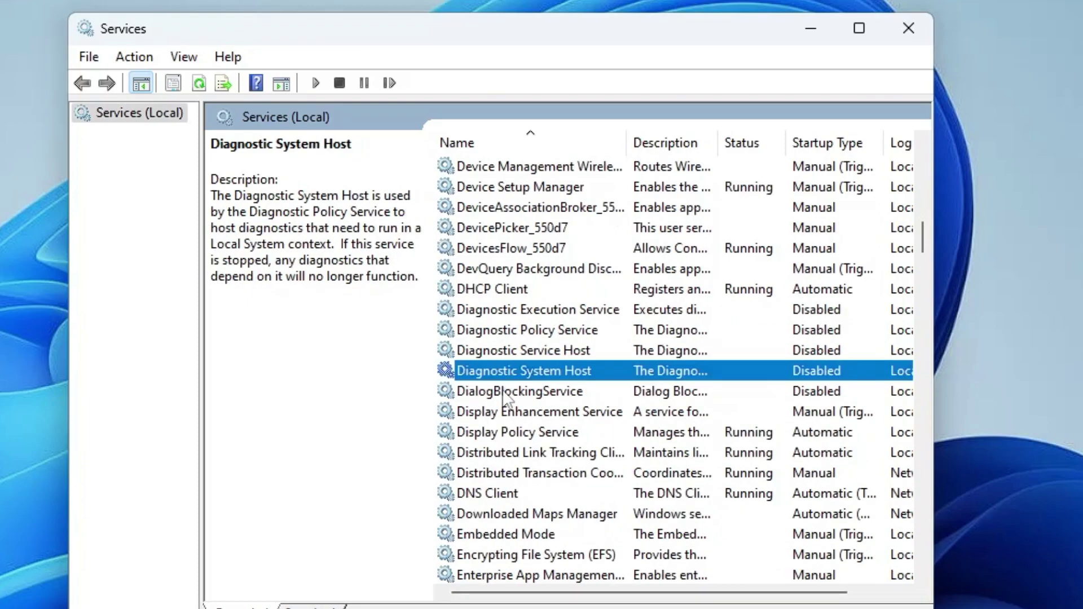
pyautogui.click(509, 514)
pyautogui.doubleClick(508, 512)
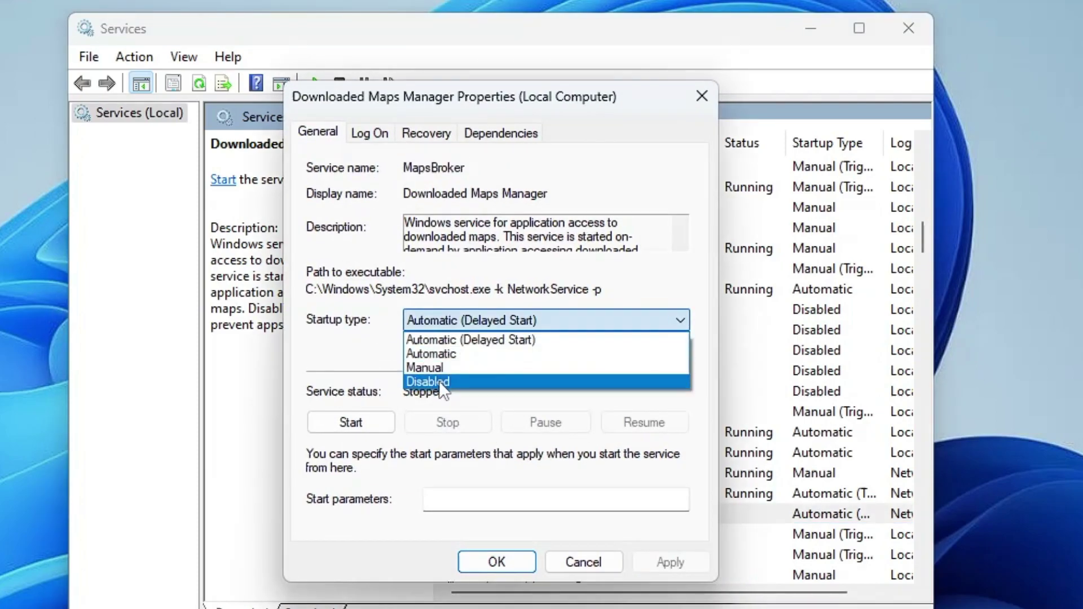
pyautogui.click(439, 382)
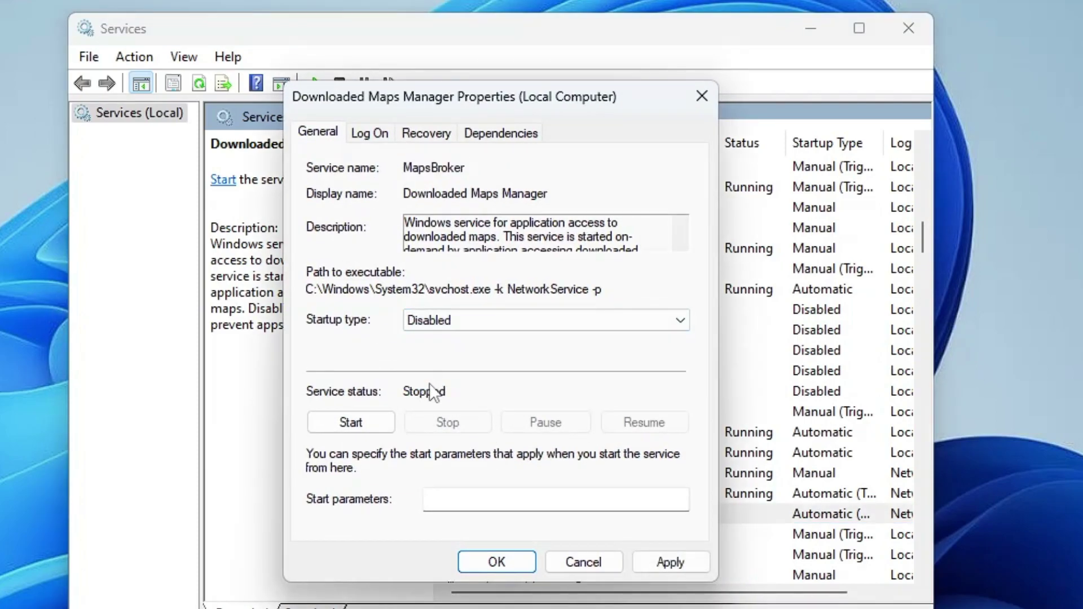
pyautogui.click(373, 425)
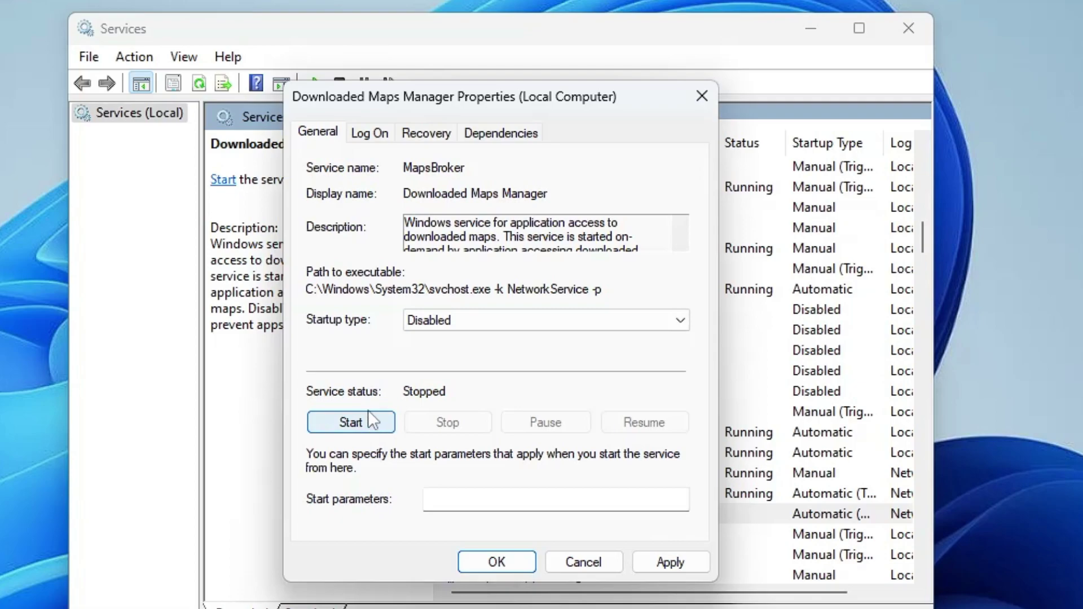
pyautogui.click(670, 562)
pyautogui.click(497, 562)
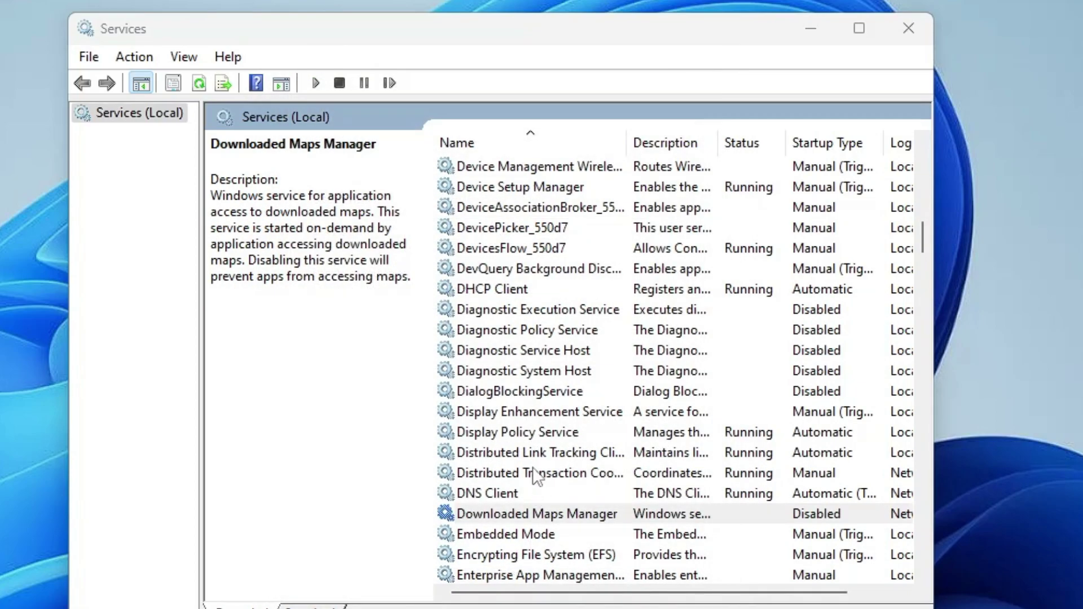
# Step: Set the Geolocation Service's startup type to Disabled, stop the service and apply the change
pyautogui.scroll(-2, 530, 473)
pyautogui.click(506, 431)
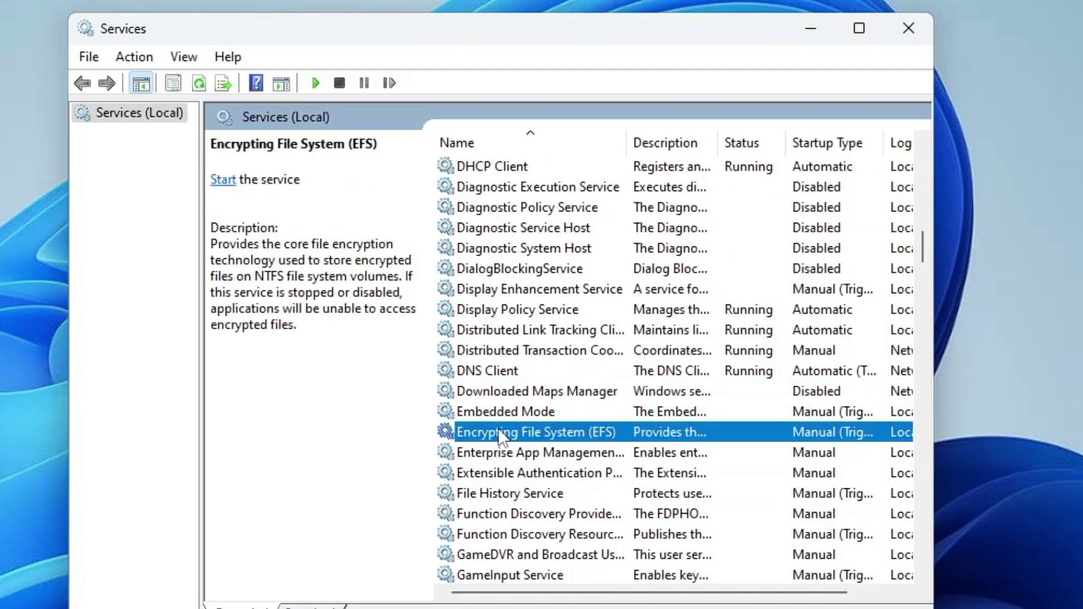
pyautogui.click(508, 392)
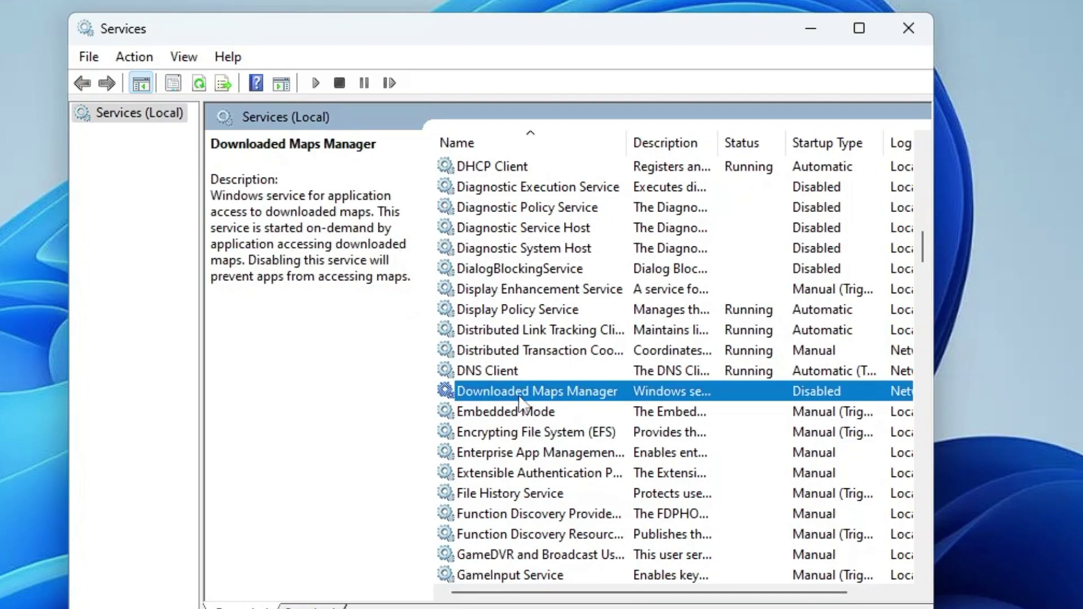
pyautogui.press('g')
pyautogui.scroll(-3, 536, 452)
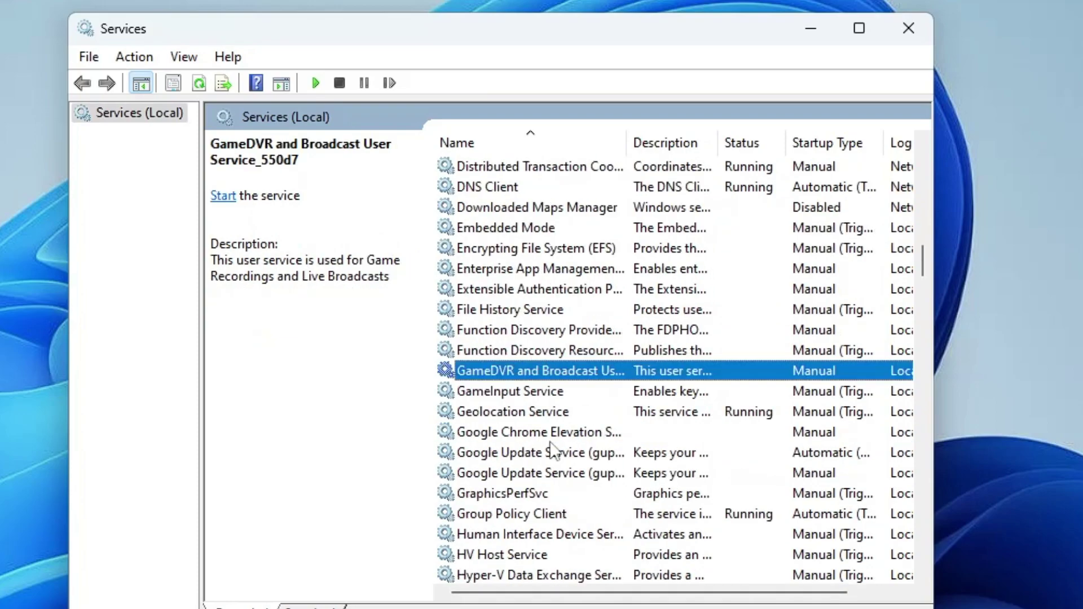
pyautogui.click(513, 412)
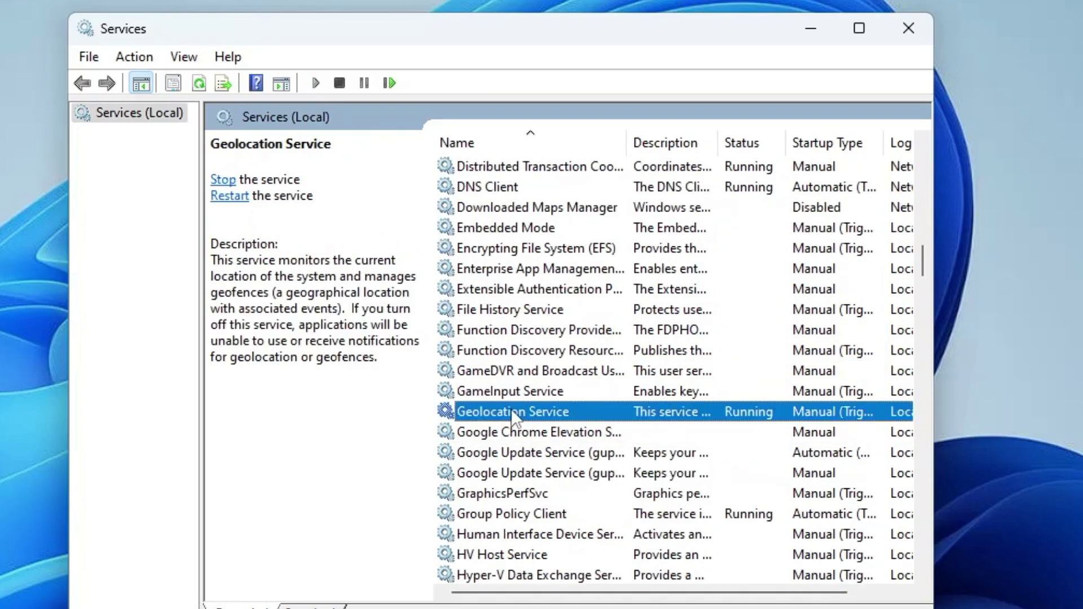
pyautogui.doubleClick(508, 409)
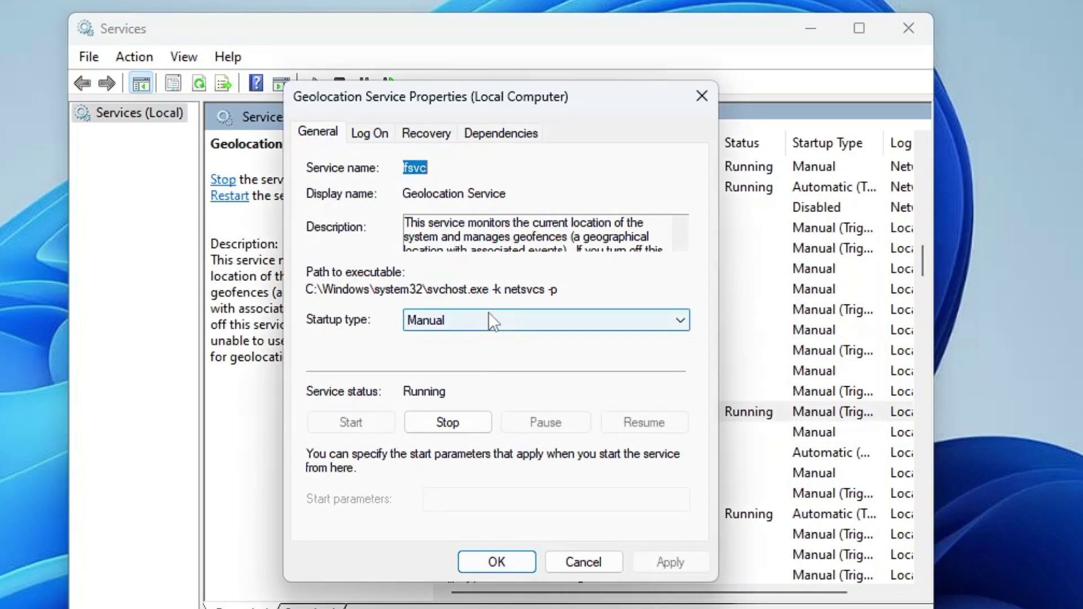
pyautogui.click(489, 319)
pyautogui.click(445, 383)
pyautogui.click(453, 424)
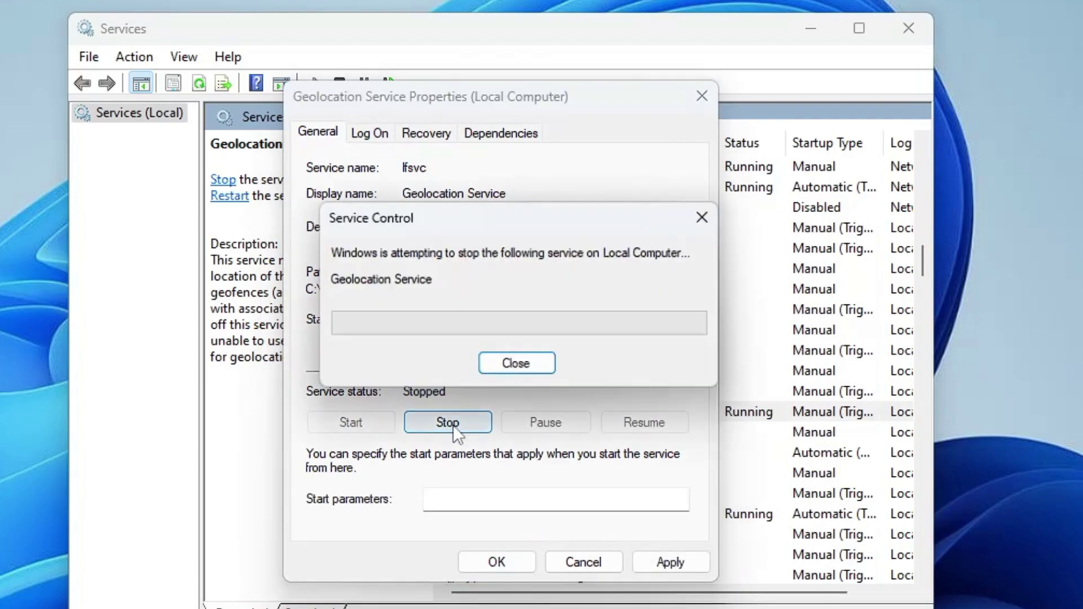
pyautogui.click(660, 561)
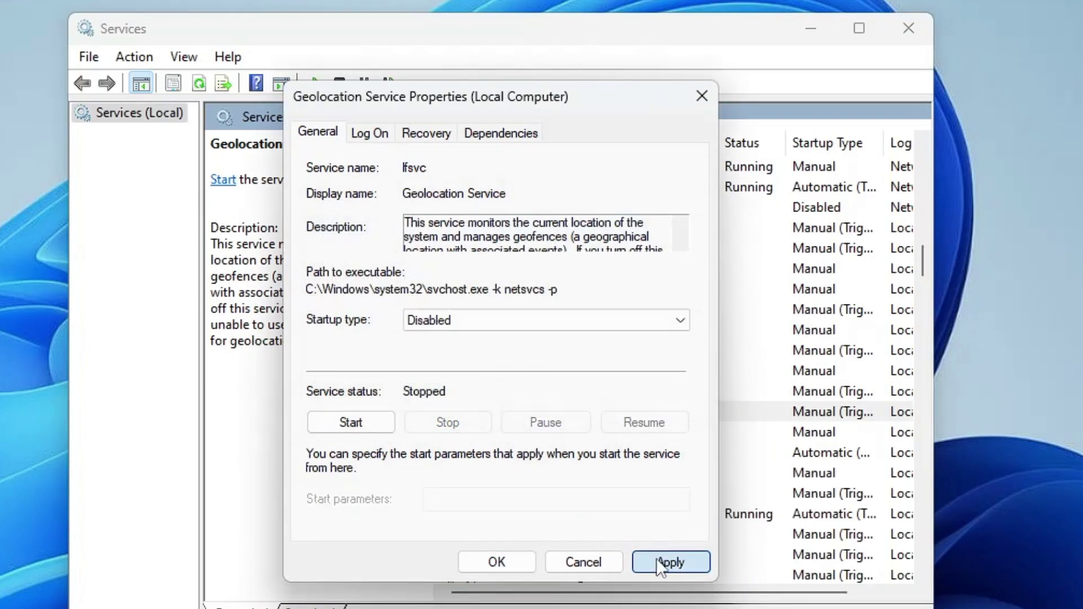
pyautogui.click(507, 562)
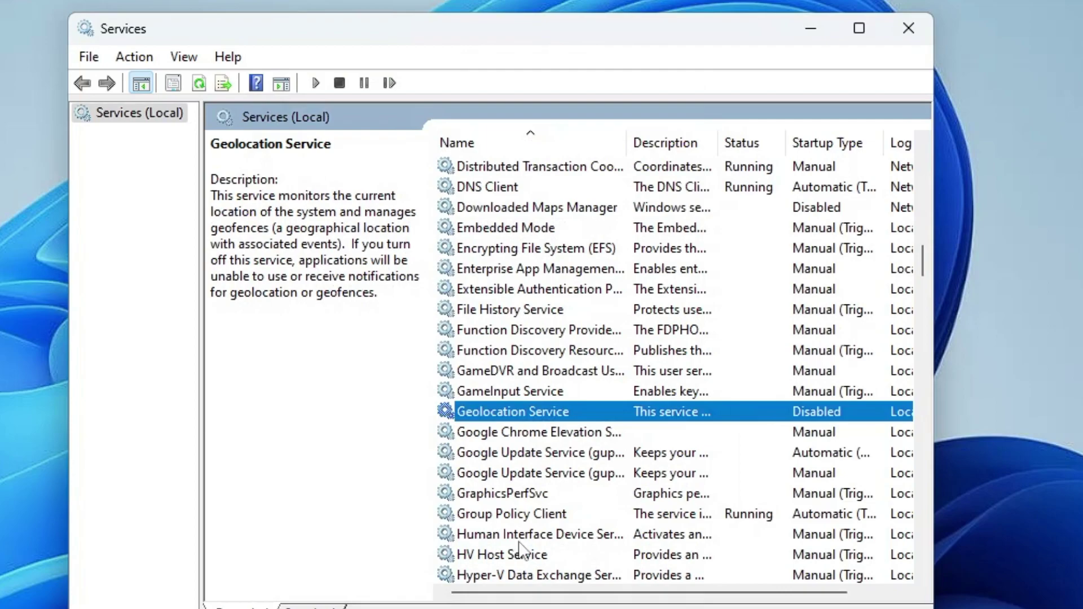
# Step: Set the Netlogon service's startup type to Disabled and apply the change
pyautogui.click(540, 472)
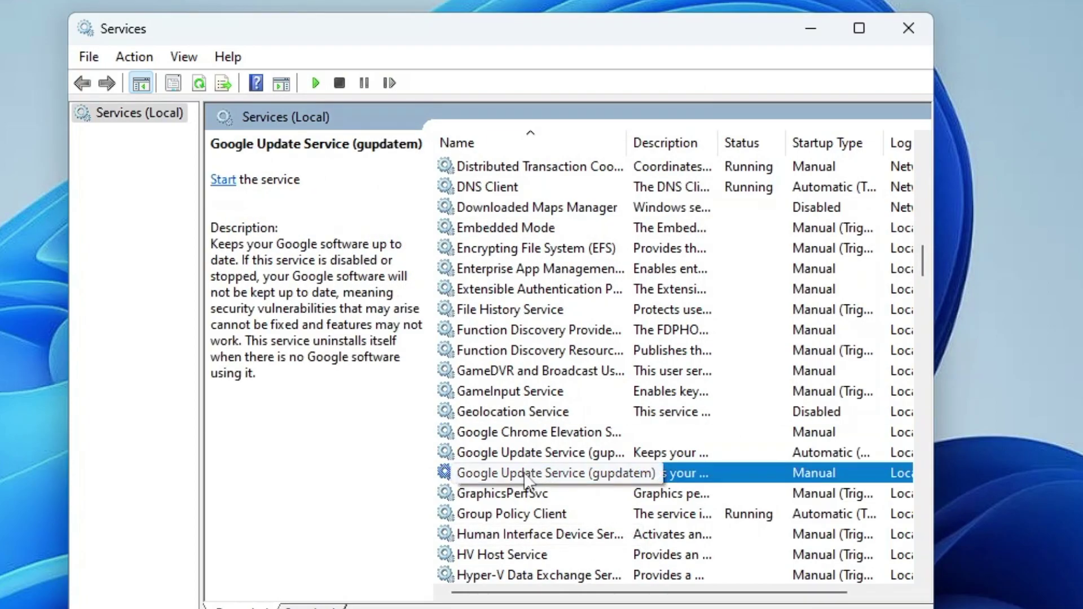
pyautogui.press('n')
pyautogui.click(489, 211)
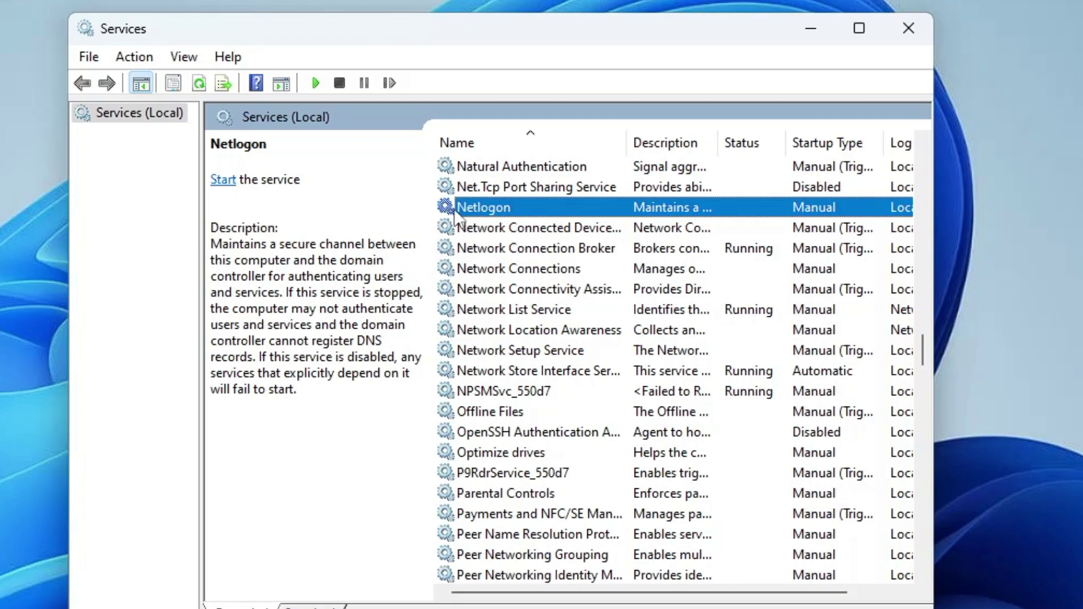
pyautogui.doubleClick(485, 208)
pyautogui.click(464, 321)
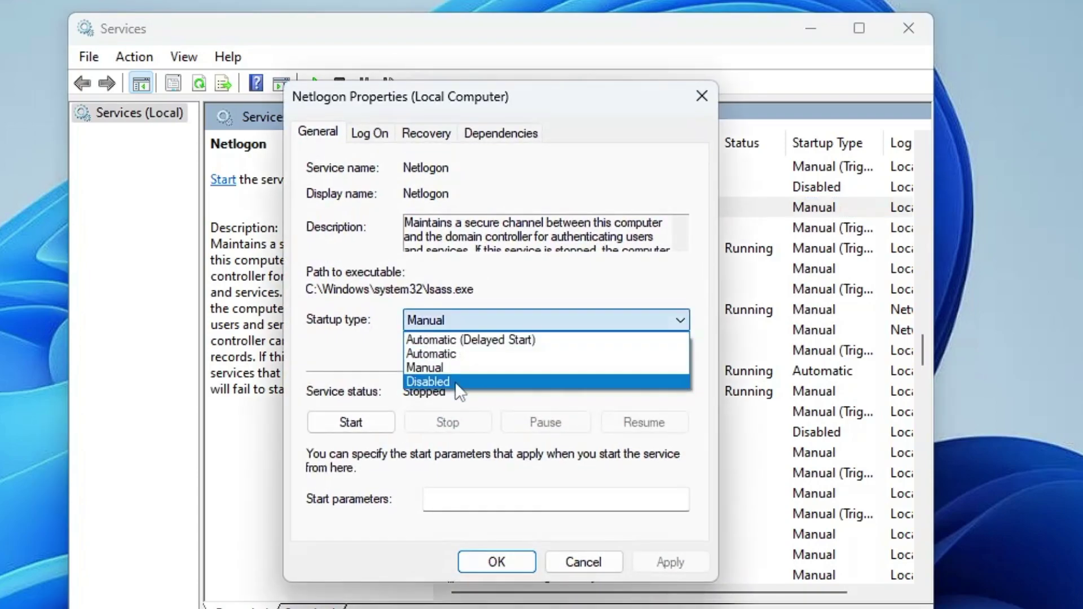
pyautogui.click(508, 382)
pyautogui.click(643, 563)
pyautogui.click(495, 560)
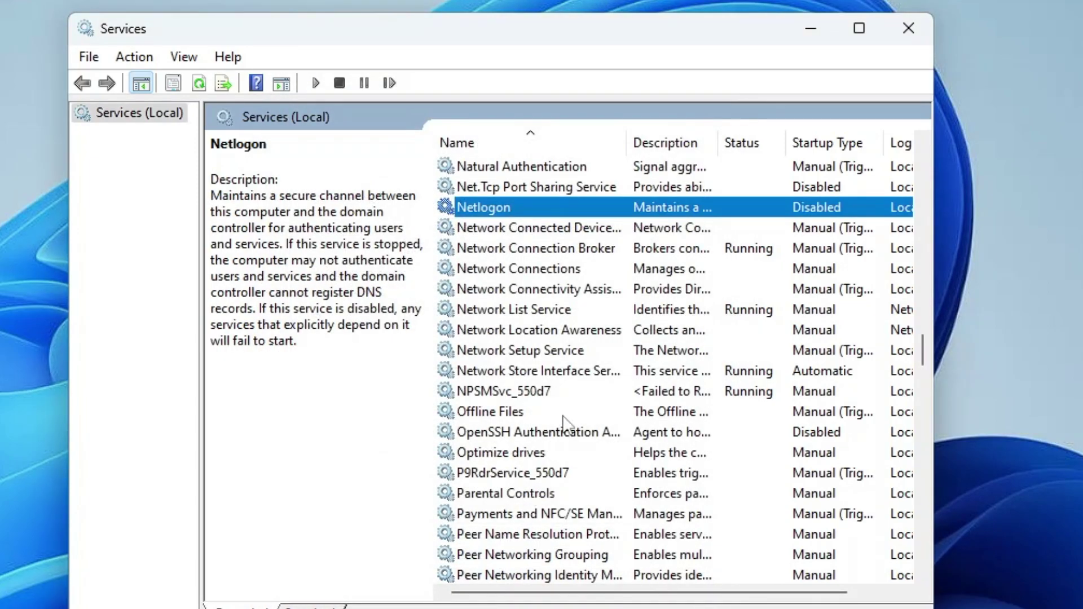
# Step: Set the Optimize drives service's startup type to Disabled and apply the change
pyautogui.click(514, 352)
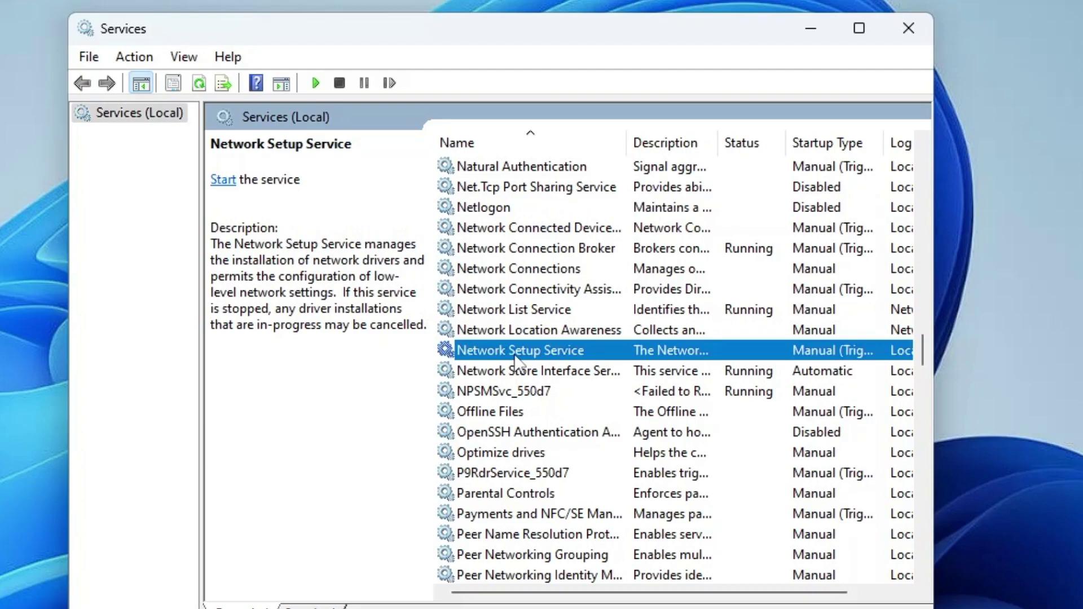
pyautogui.press('o')
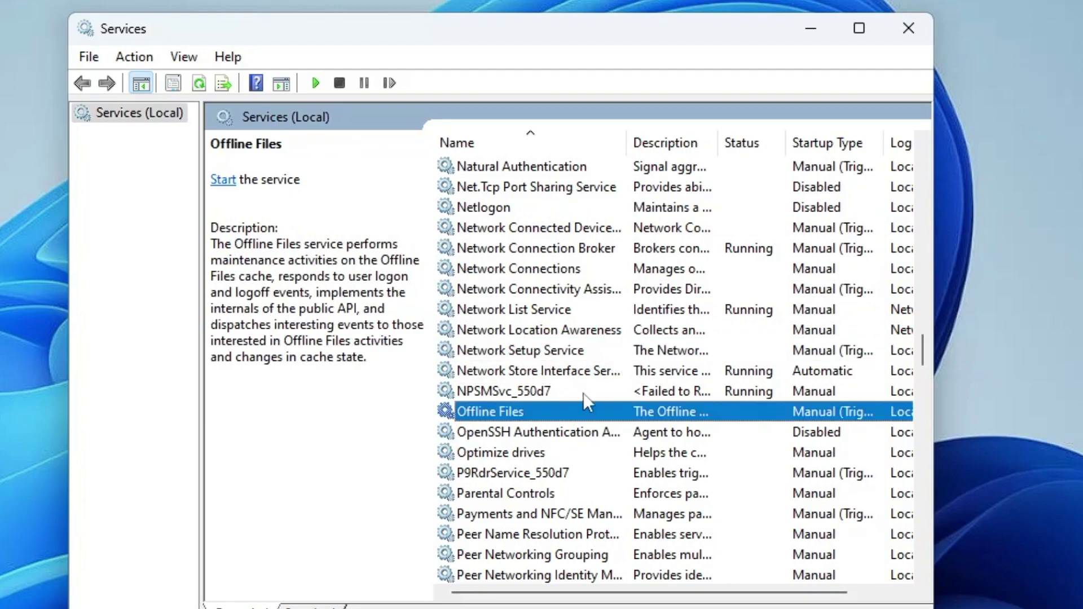
pyautogui.press('Down')
pyautogui.press('o')
pyautogui.press('o')
pyautogui.click(548, 447)
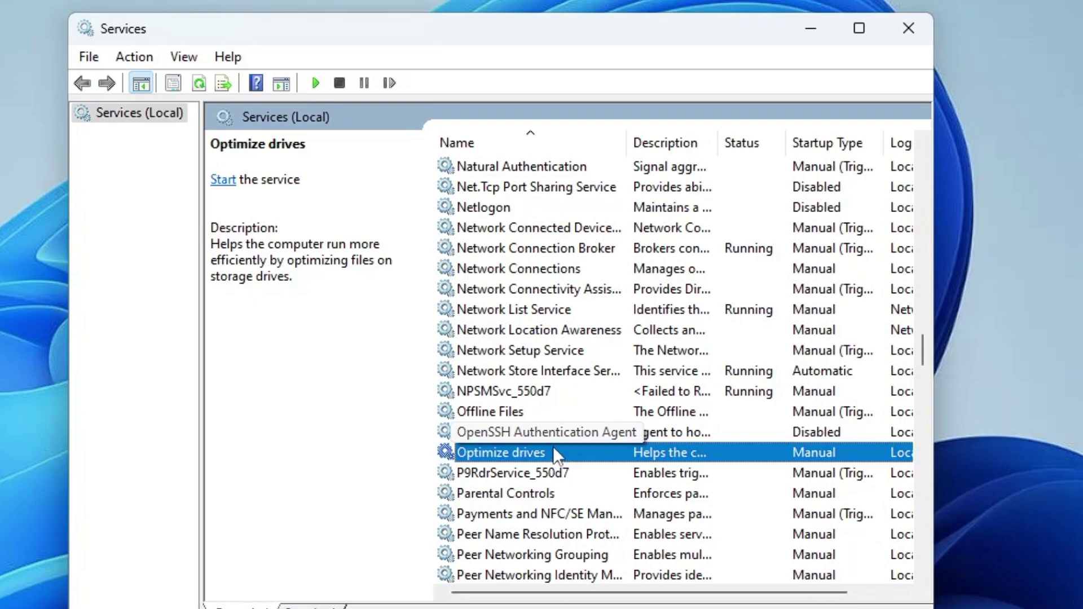
pyautogui.doubleClick(554, 449)
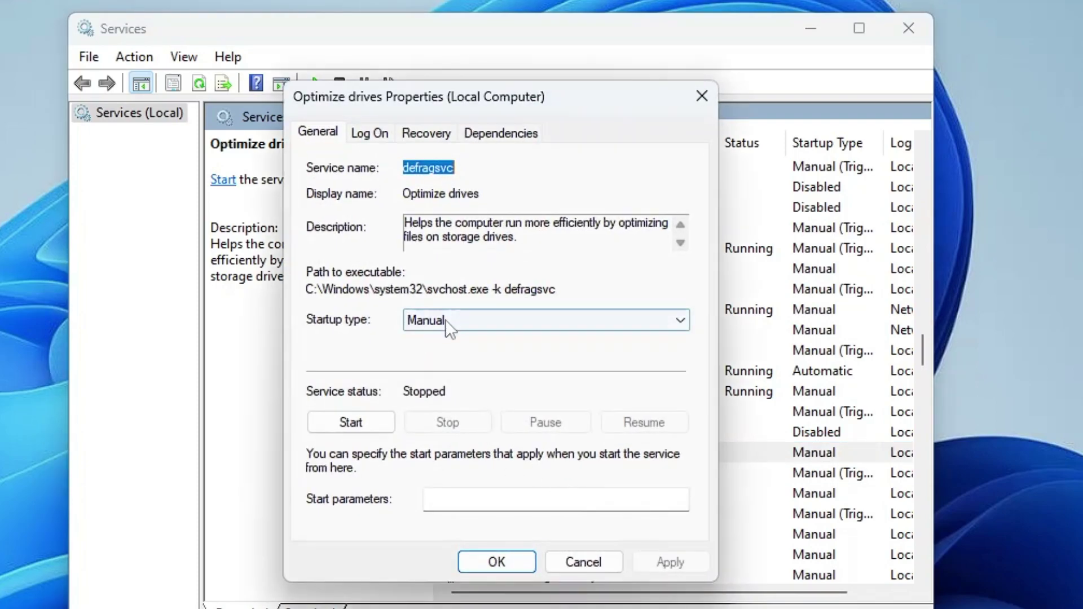
pyautogui.click(446, 319)
pyautogui.click(447, 380)
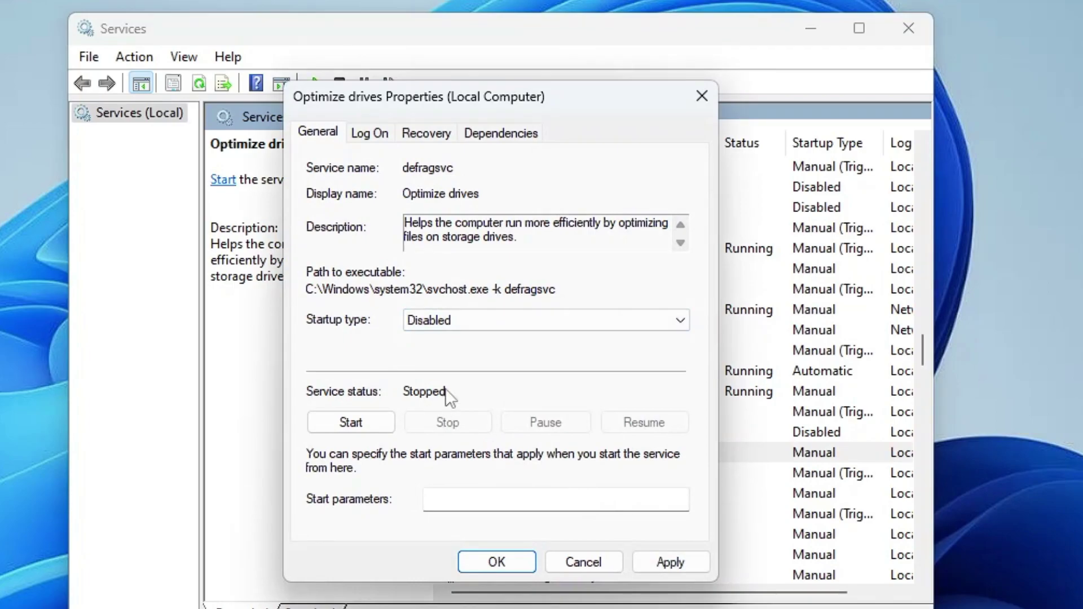
pyautogui.click(666, 567)
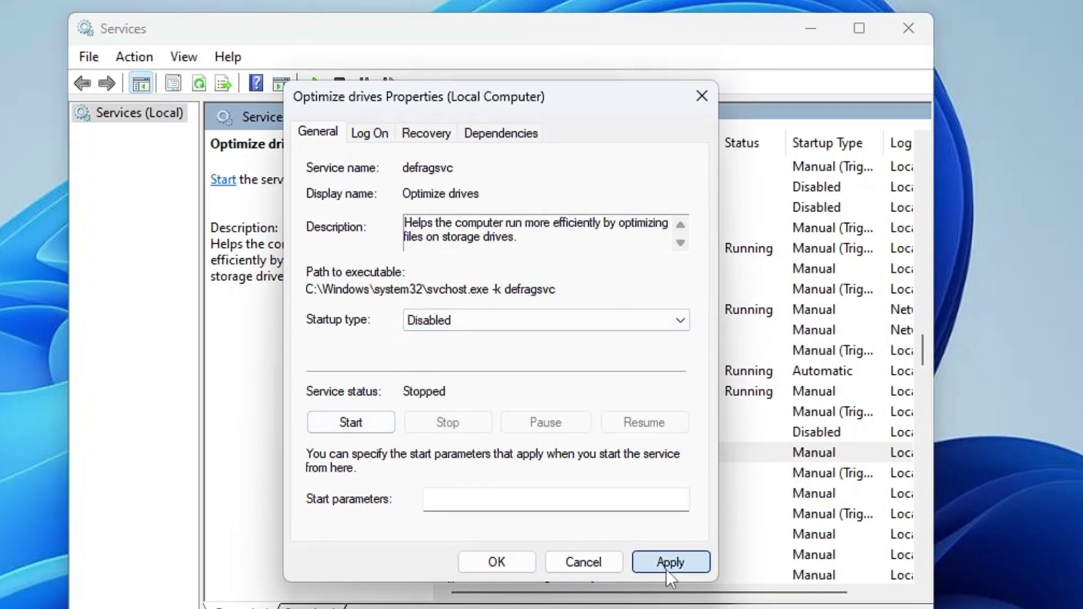
pyautogui.click(496, 563)
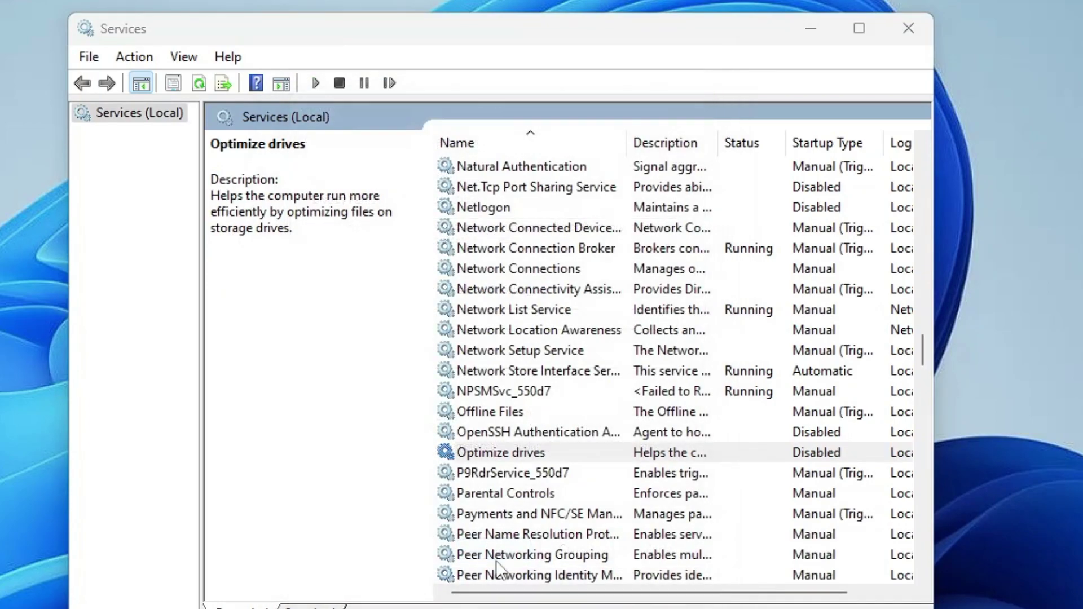
# Step: Set the Parental Controls service's startup type to Disabled and apply the change
pyautogui.click(552, 465)
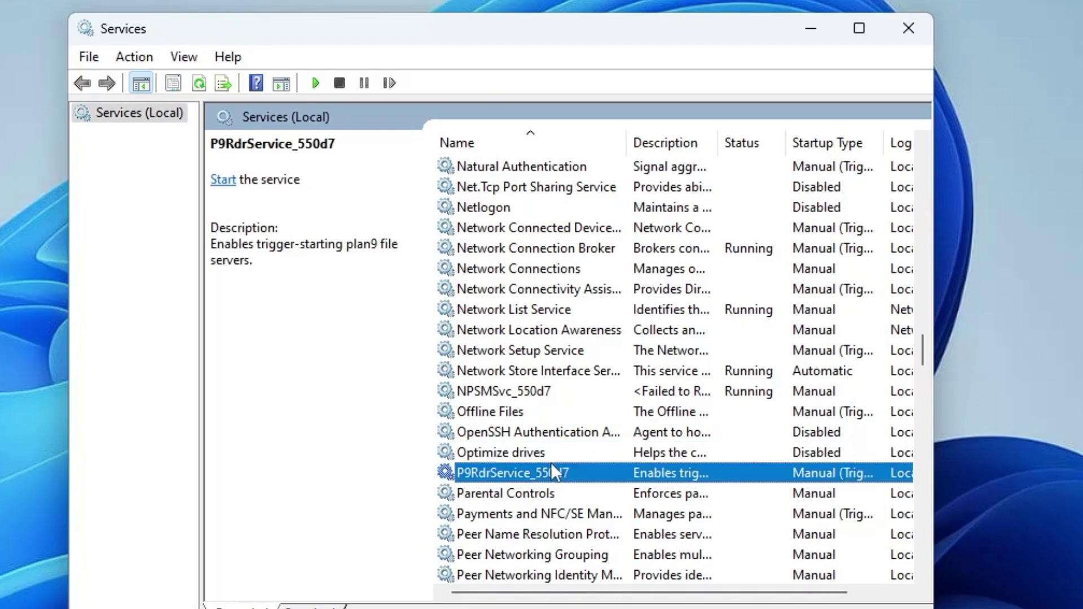
pyautogui.press('Down')
pyautogui.scroll(-1, 531, 446)
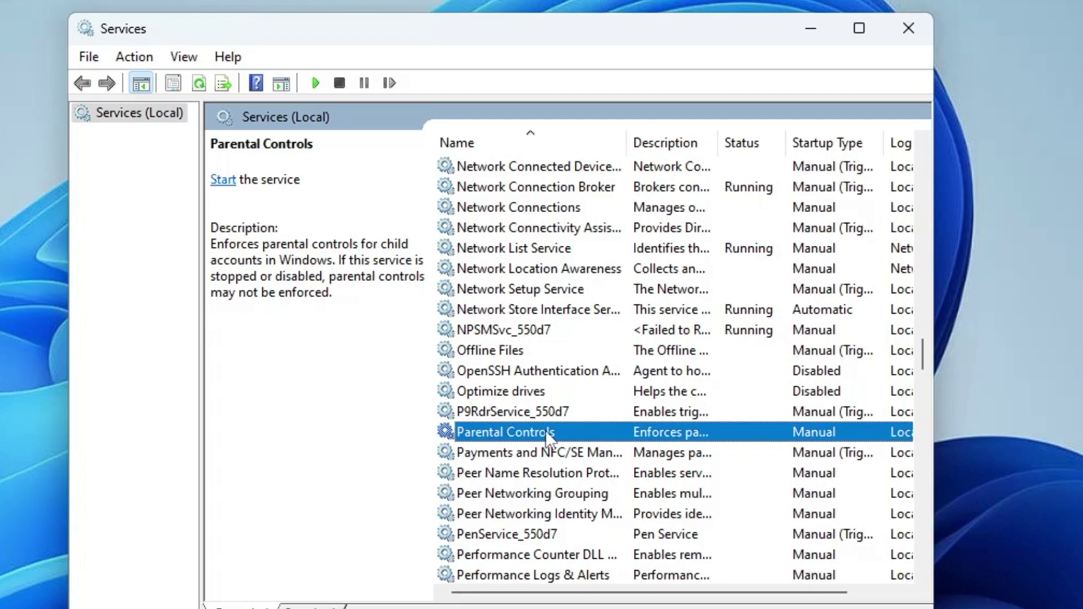
pyautogui.doubleClick(546, 431)
pyautogui.click(473, 321)
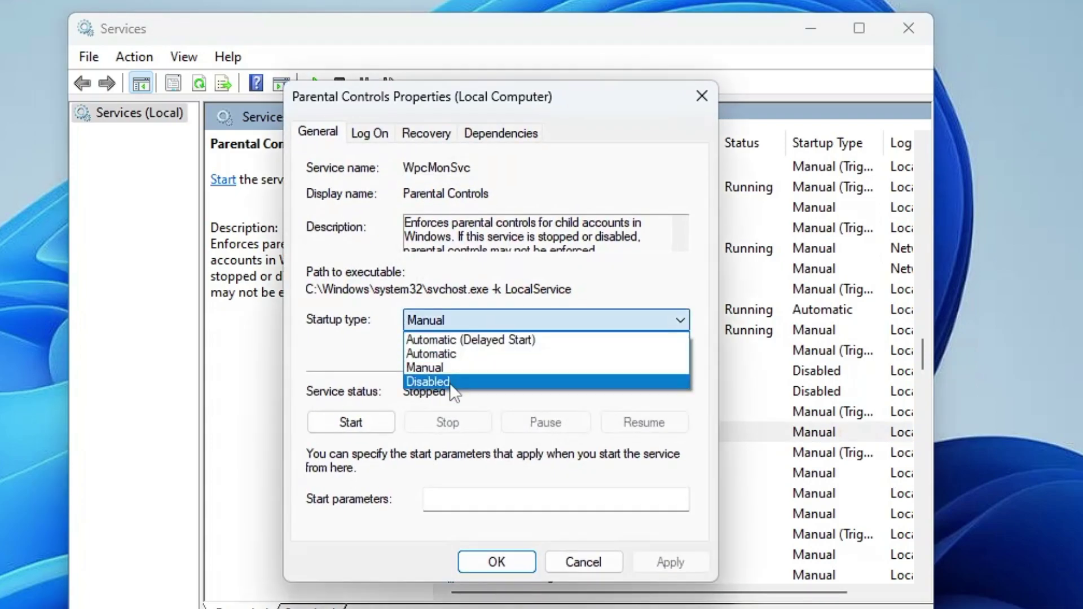
pyautogui.click(449, 382)
pyautogui.click(674, 563)
pyautogui.click(497, 563)
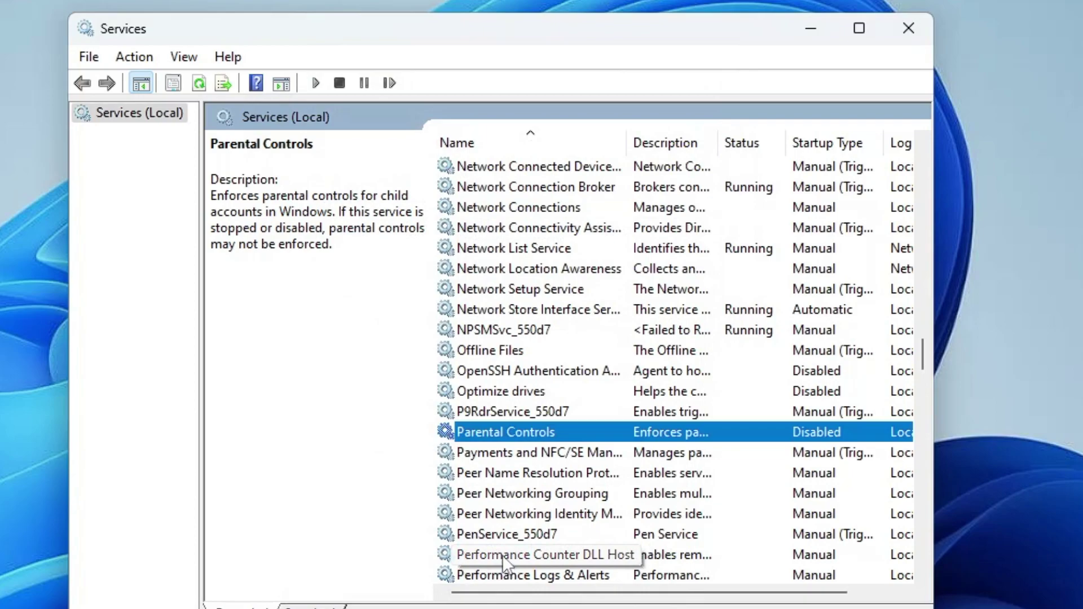
# Step: Set the Phone Service's startup type to Disabled and apply the change
pyautogui.scroll(-4, 506, 561)
pyautogui.click(527, 351)
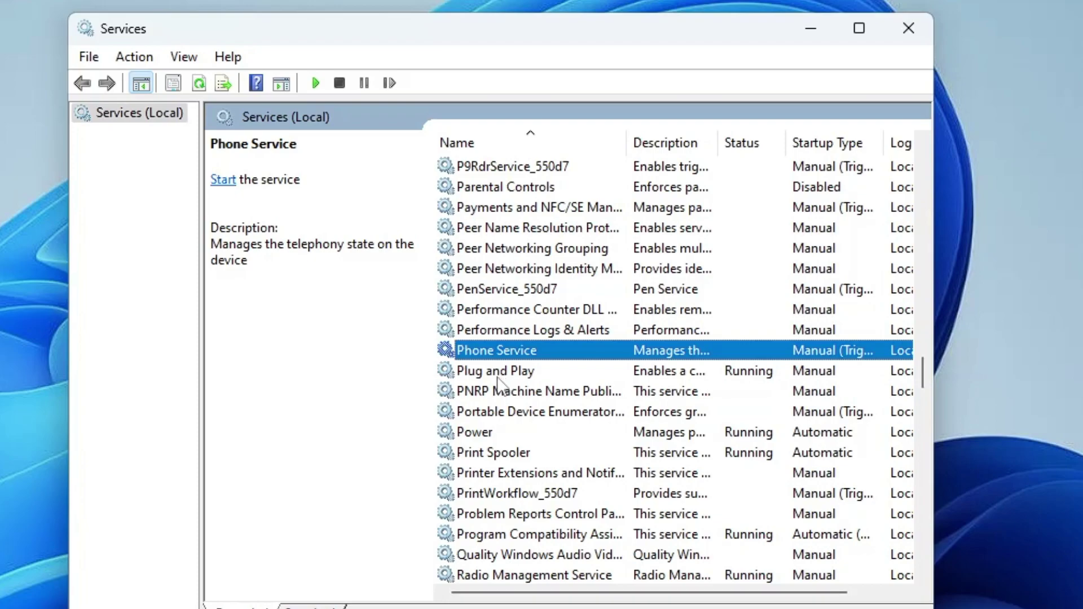
pyautogui.doubleClick(497, 349)
pyautogui.click(484, 328)
pyautogui.click(451, 391)
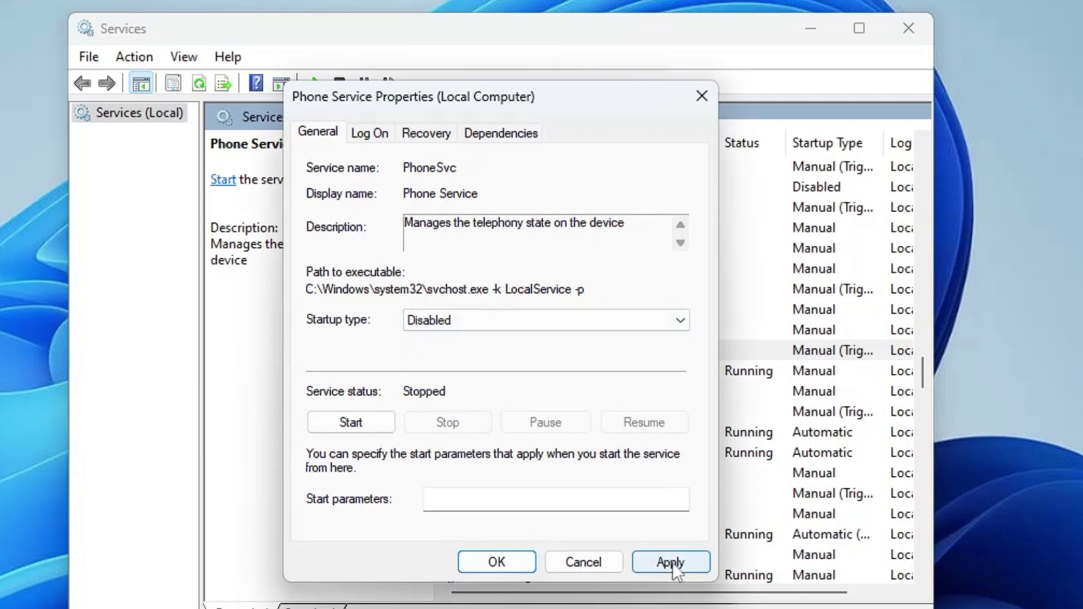
pyautogui.click(670, 563)
pyautogui.click(516, 561)
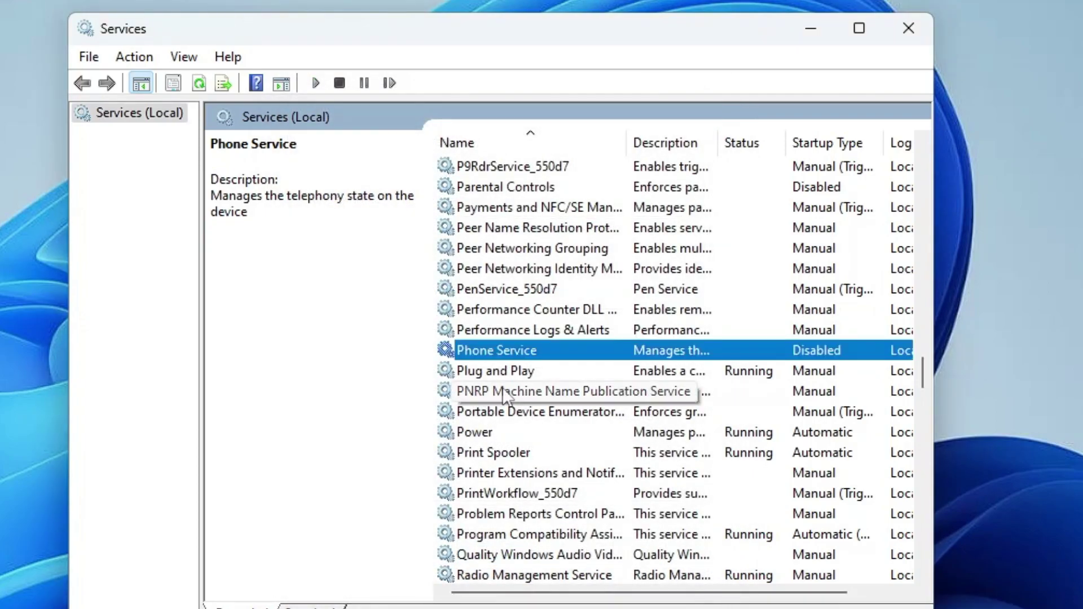
# Step: Set the Print Spooler service's startup type to Disabled, stop the service and save the change
pyautogui.scroll(-2, 479, 389)
pyautogui.click(481, 330)
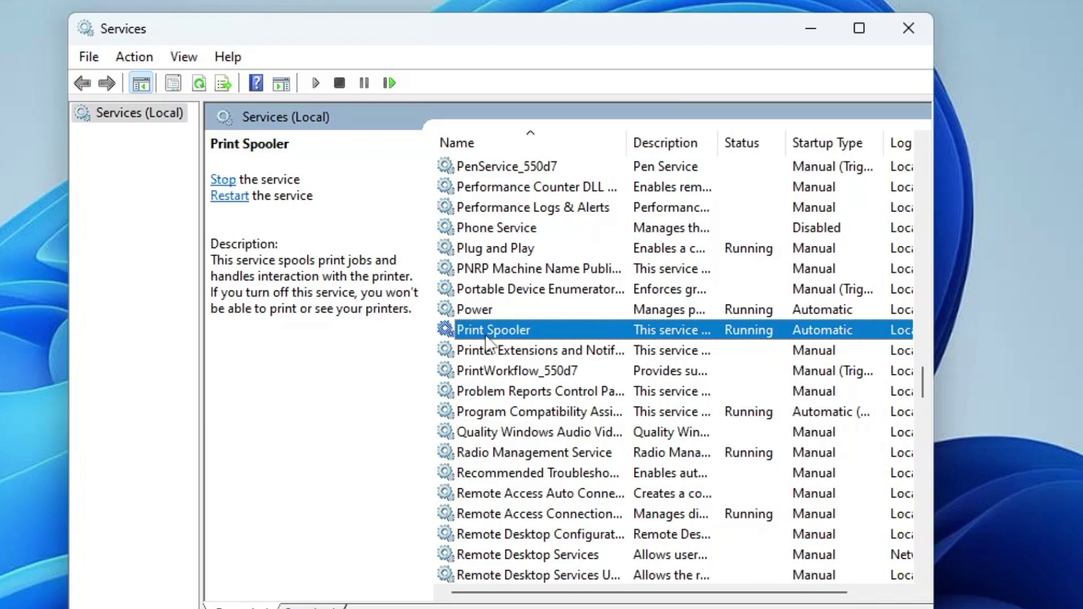
pyautogui.doubleClick(485, 332)
pyautogui.click(466, 320)
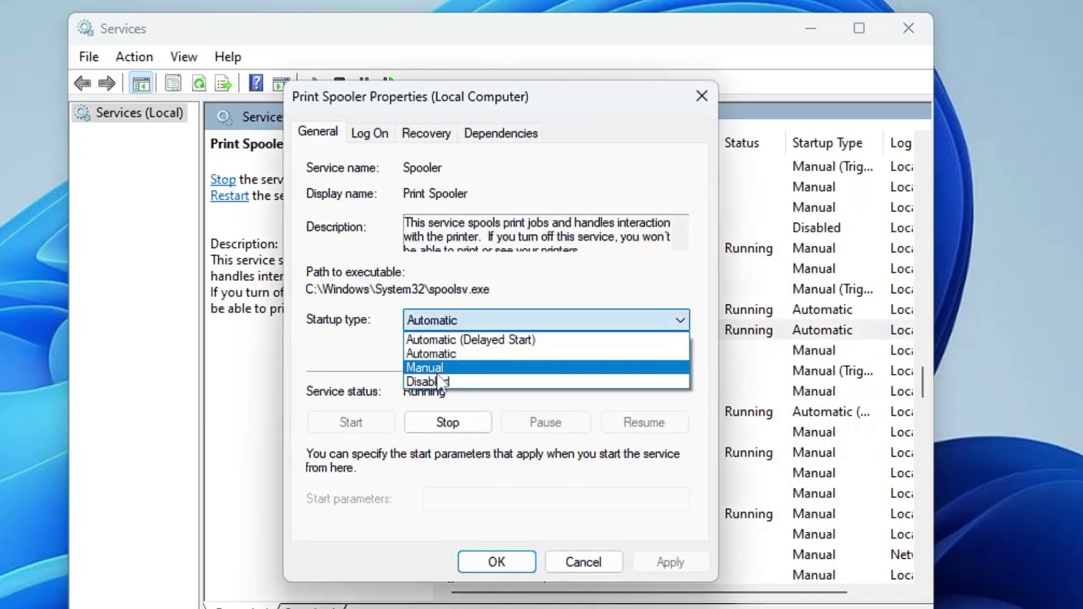
pyautogui.click(440, 381)
pyautogui.click(447, 423)
pyautogui.click(497, 563)
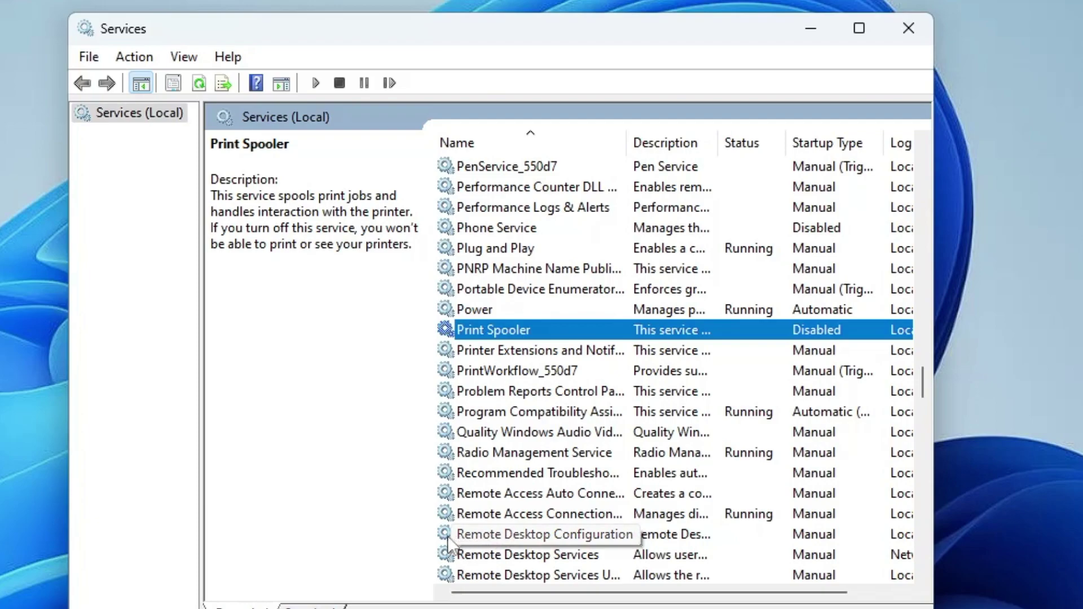
# Step: Set the Remote Desktop Configuration service's startup type to Disabled and apply the change
pyautogui.click(462, 499)
pyautogui.press('Down')
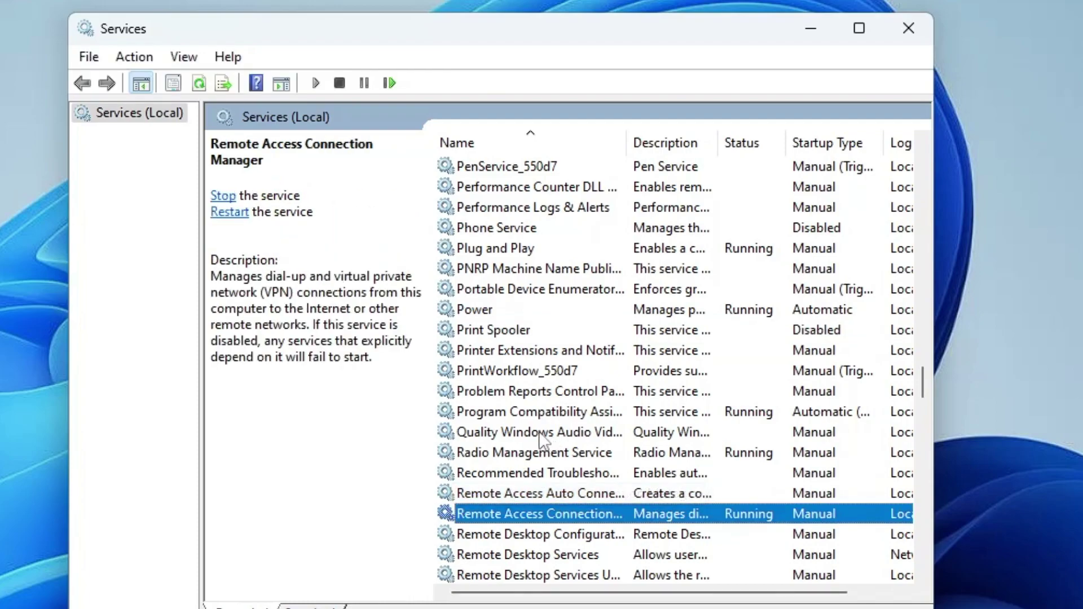
pyautogui.scroll(-1, 541, 446)
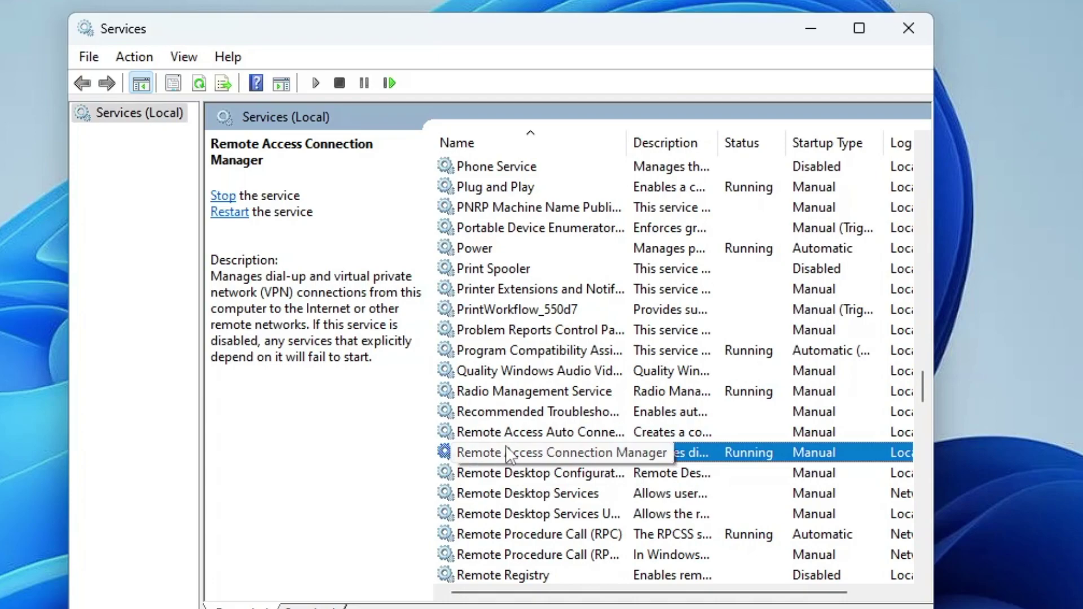
pyautogui.click(552, 477)
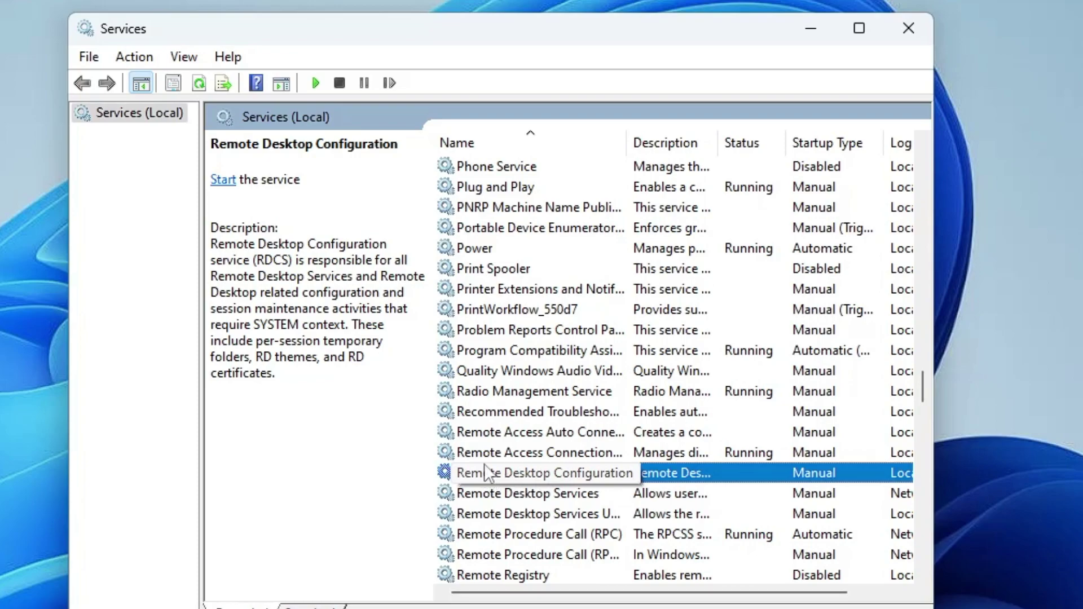
pyautogui.scroll(-1, 484, 465)
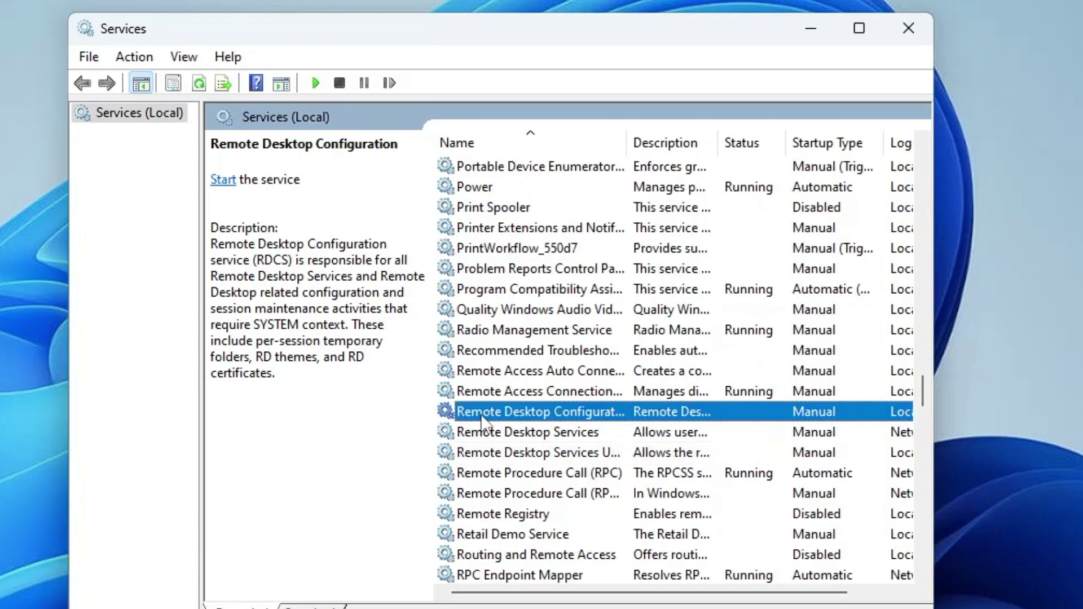
pyautogui.doubleClick(482, 417)
pyautogui.click(461, 322)
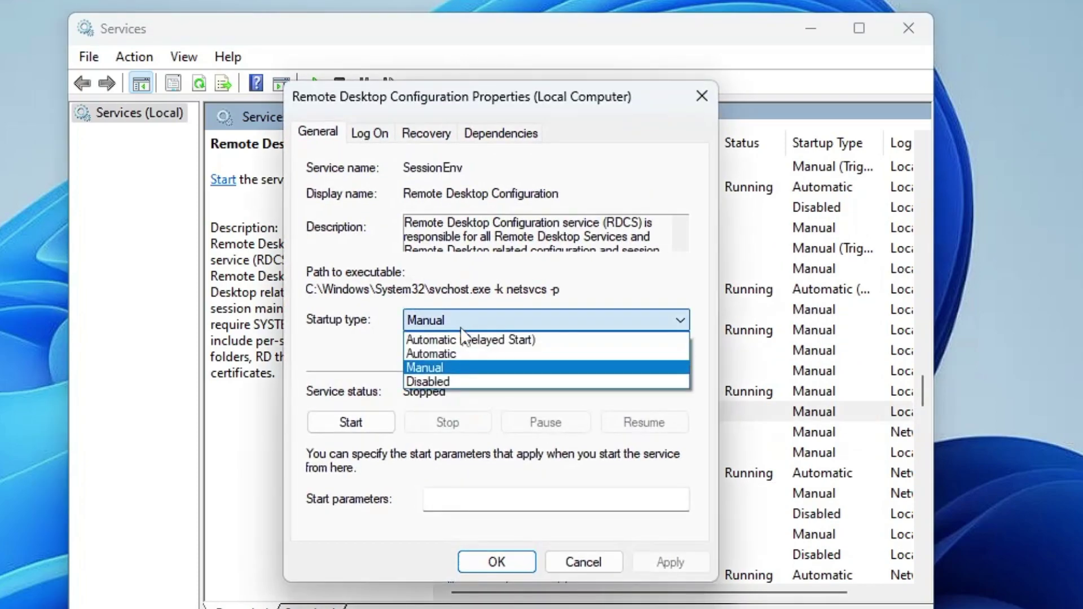
pyautogui.click(445, 383)
pyautogui.click(660, 563)
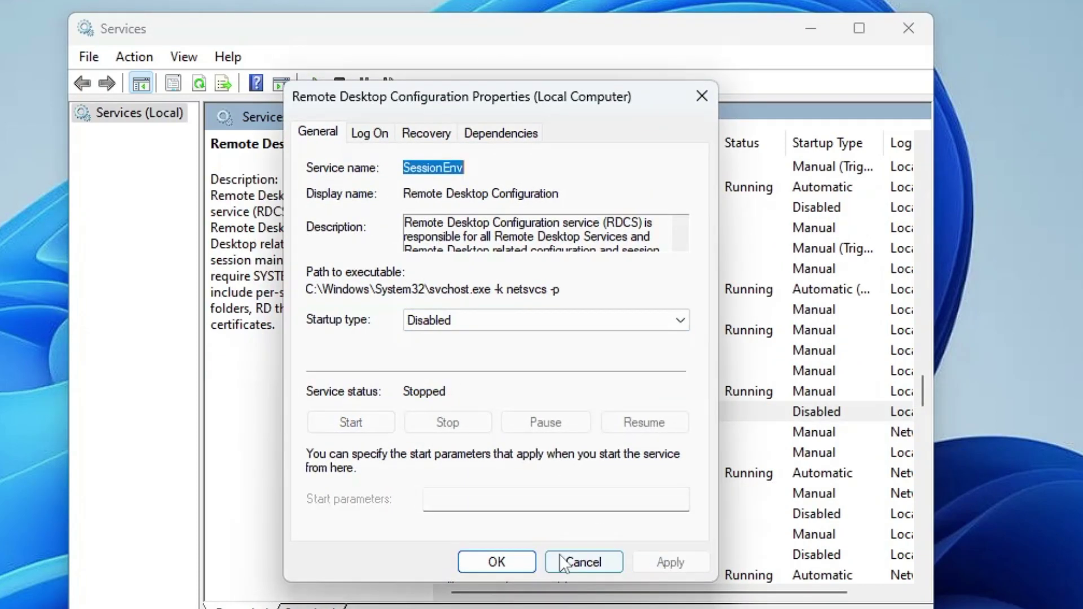
pyautogui.click(510, 563)
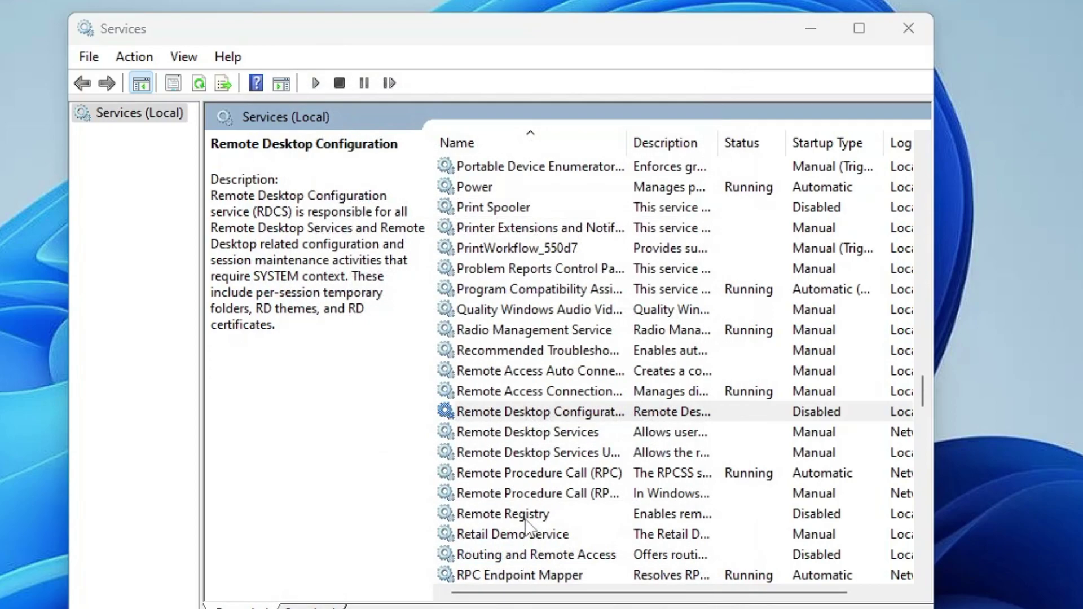
# Step: Set the Remote Desktop Services service's startup type to Disabled and apply the change
pyautogui.click(516, 439)
pyautogui.doubleClick(516, 431)
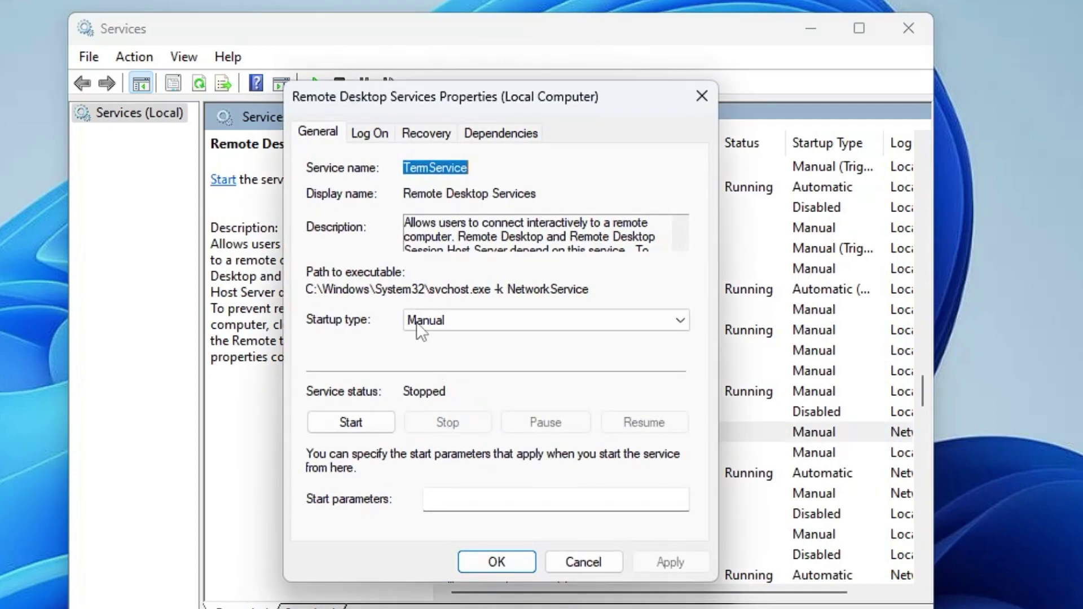
pyautogui.click(425, 319)
pyautogui.click(440, 382)
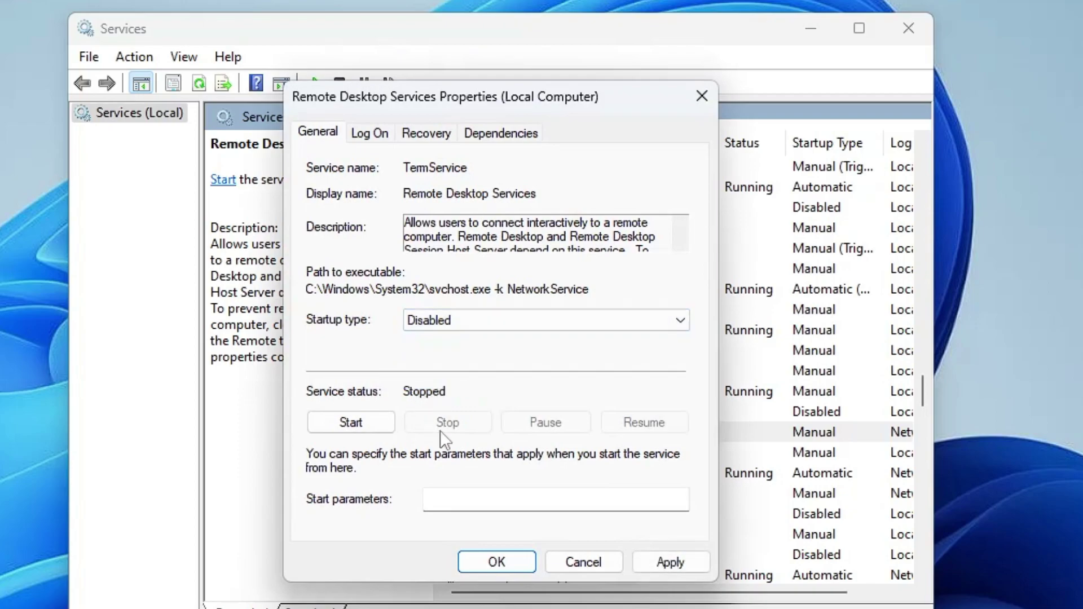
pyautogui.click(671, 563)
pyautogui.click(496, 562)
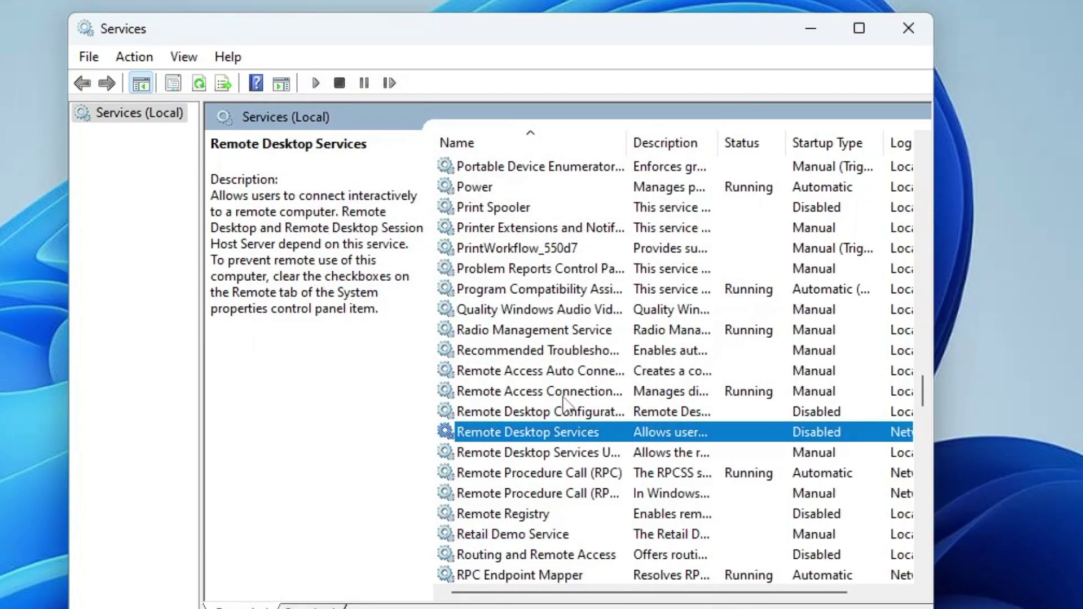
# Step: Set the Remote Desktop Services UserMode Port Redirector's startup type to Disabled and apply the change
pyautogui.click(533, 453)
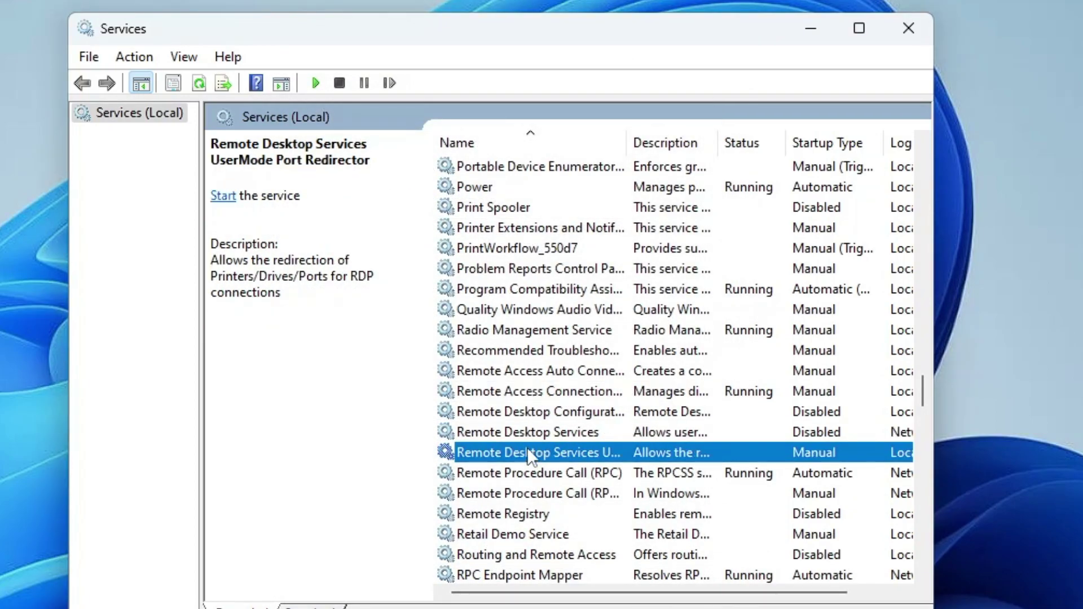
pyautogui.doubleClick(598, 452)
pyautogui.click(541, 320)
pyautogui.click(437, 382)
pyautogui.click(643, 562)
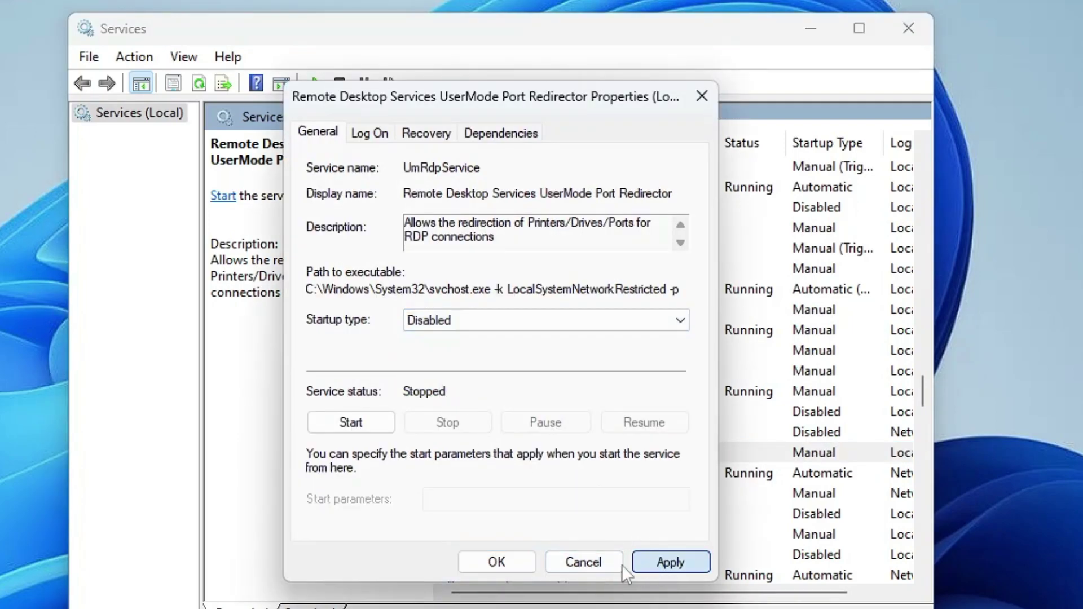
pyautogui.click(495, 562)
# Step: Set the Sensor Service's startup type to Disabled and apply the change
pyautogui.scroll(-1, 564, 437)
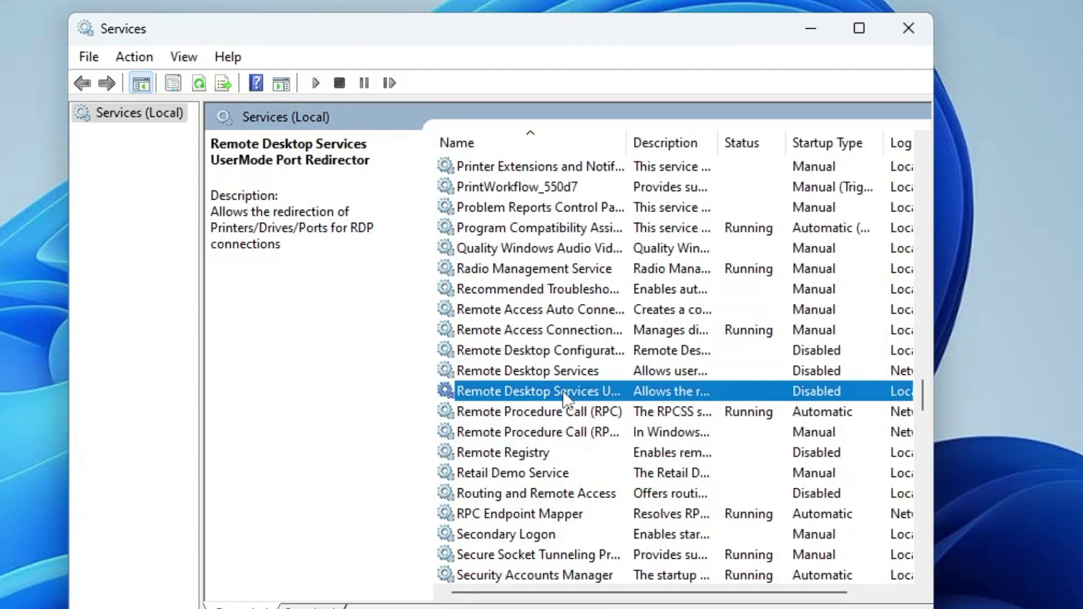
pyautogui.click(531, 414)
pyautogui.press('s')
pyautogui.scroll(-2, 536, 421)
pyautogui.scroll(-1, 536, 427)
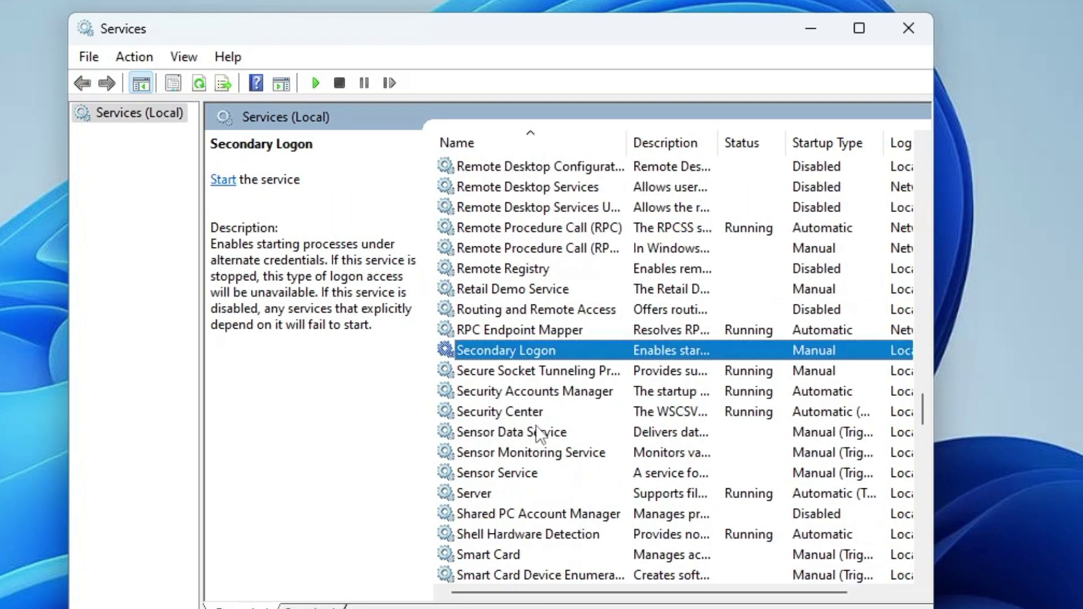
pyautogui.click(501, 473)
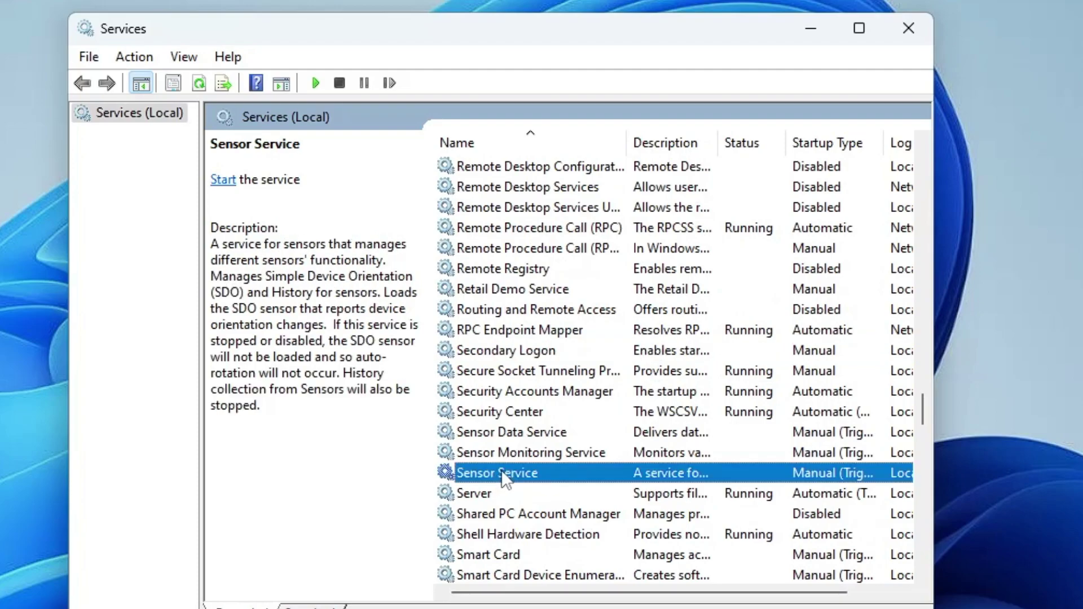
pyautogui.doubleClick(468, 473)
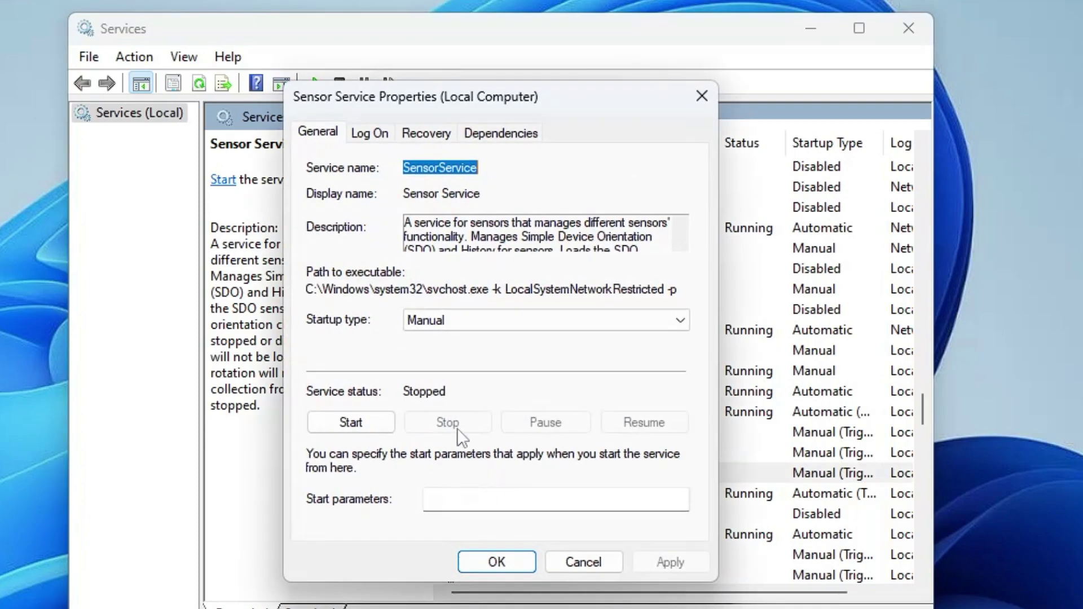
pyautogui.click(434, 331)
pyautogui.click(424, 381)
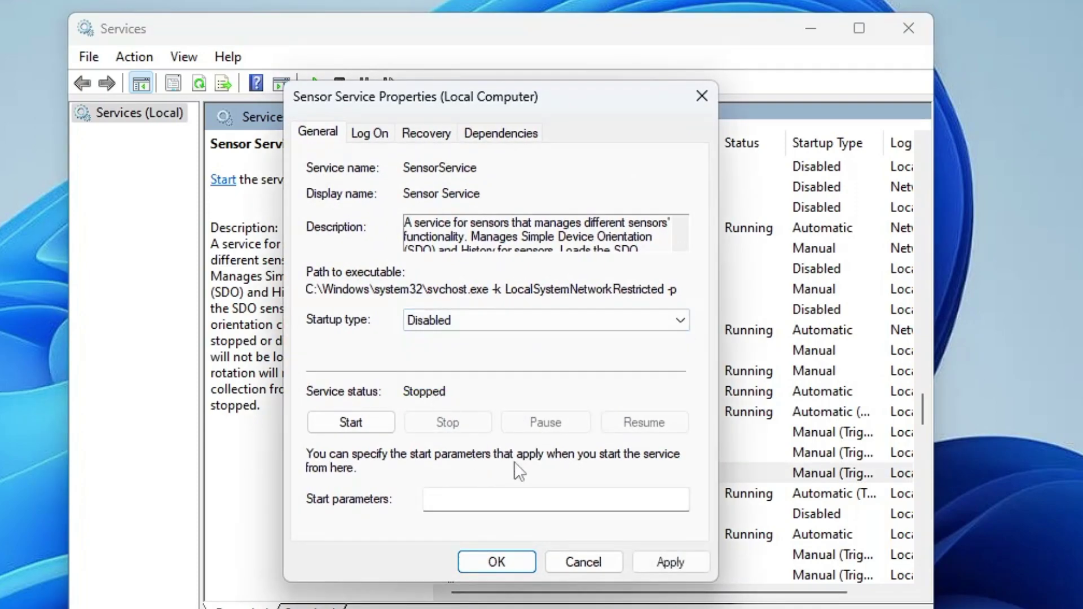
pyautogui.click(660, 564)
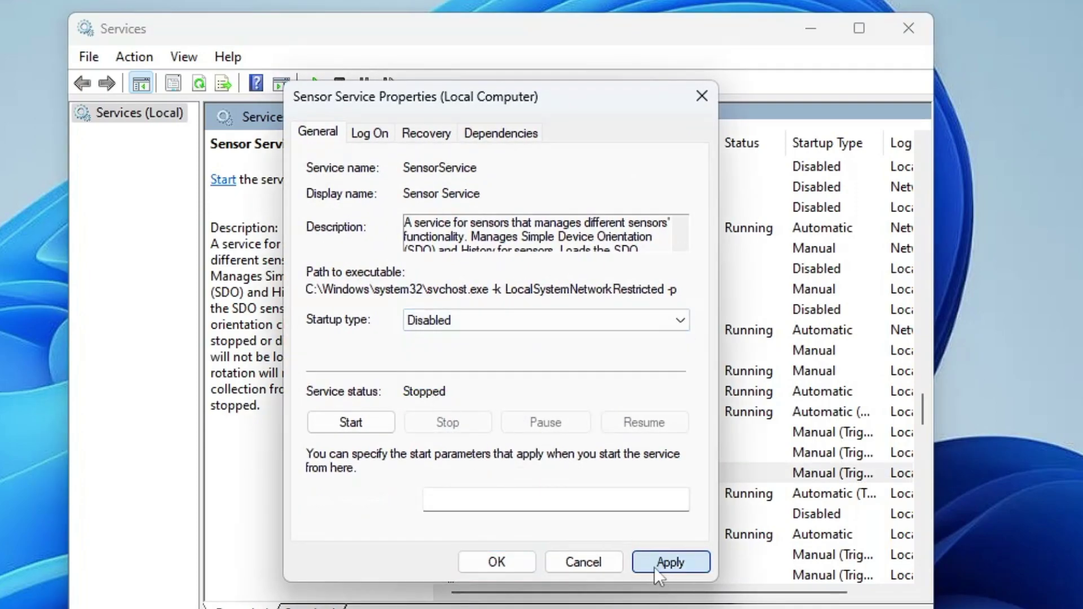
pyautogui.click(496, 562)
# Step: Set the Smart Card service's startup type to Disabled and apply the change
pyautogui.scroll(-2, 520, 429)
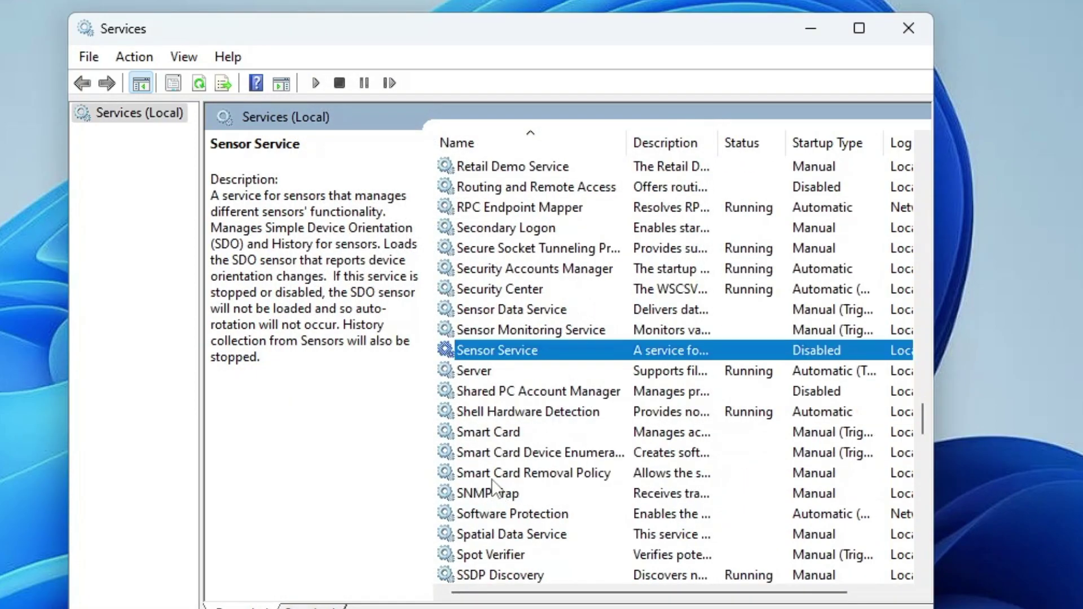
pyautogui.click(506, 436)
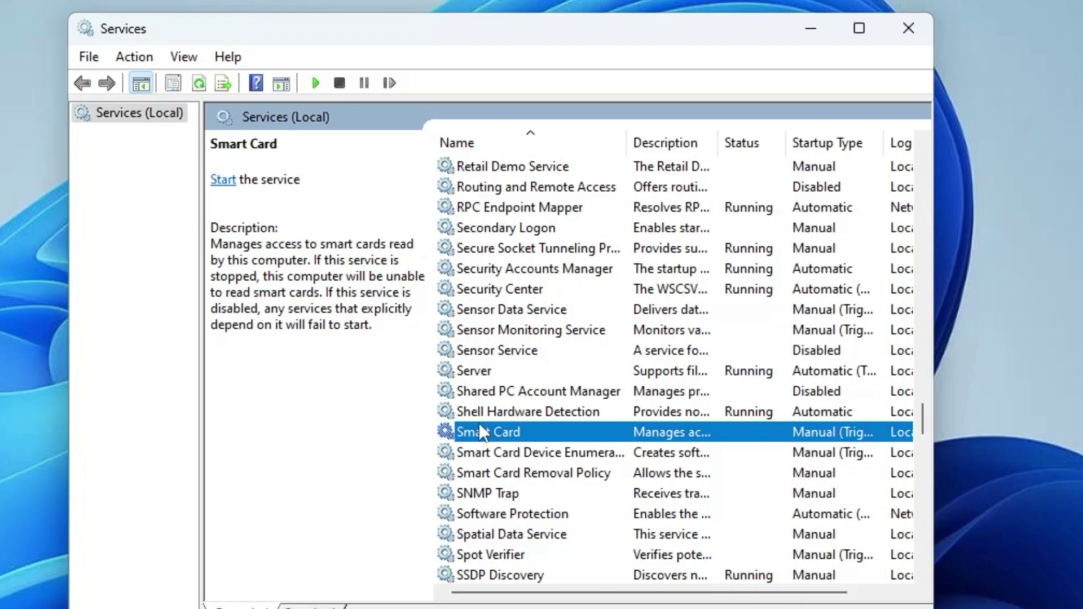
pyautogui.doubleClick(525, 431)
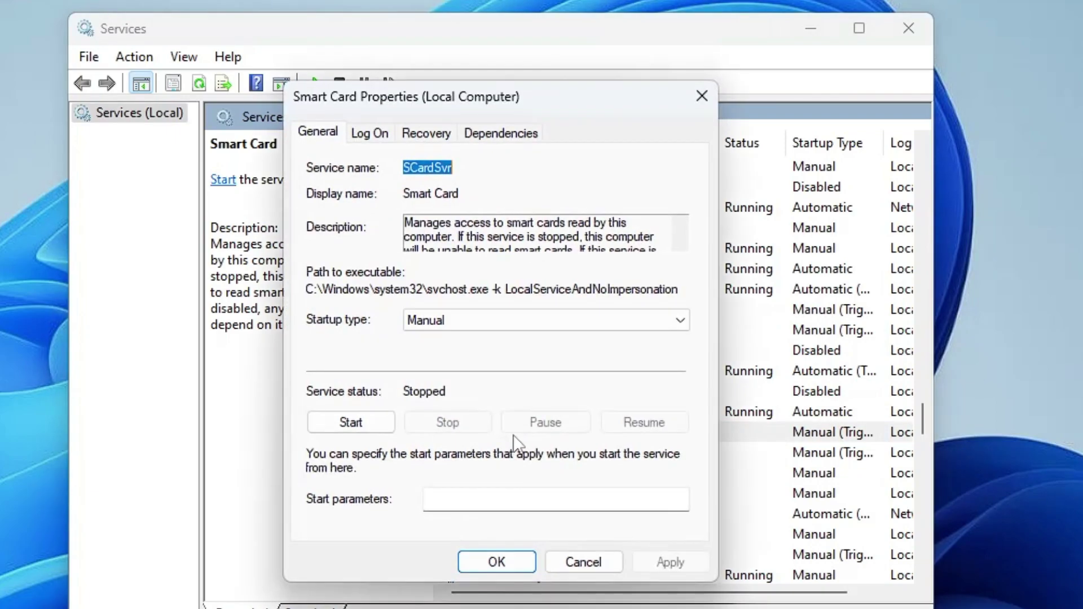
pyautogui.click(476, 325)
pyautogui.click(454, 381)
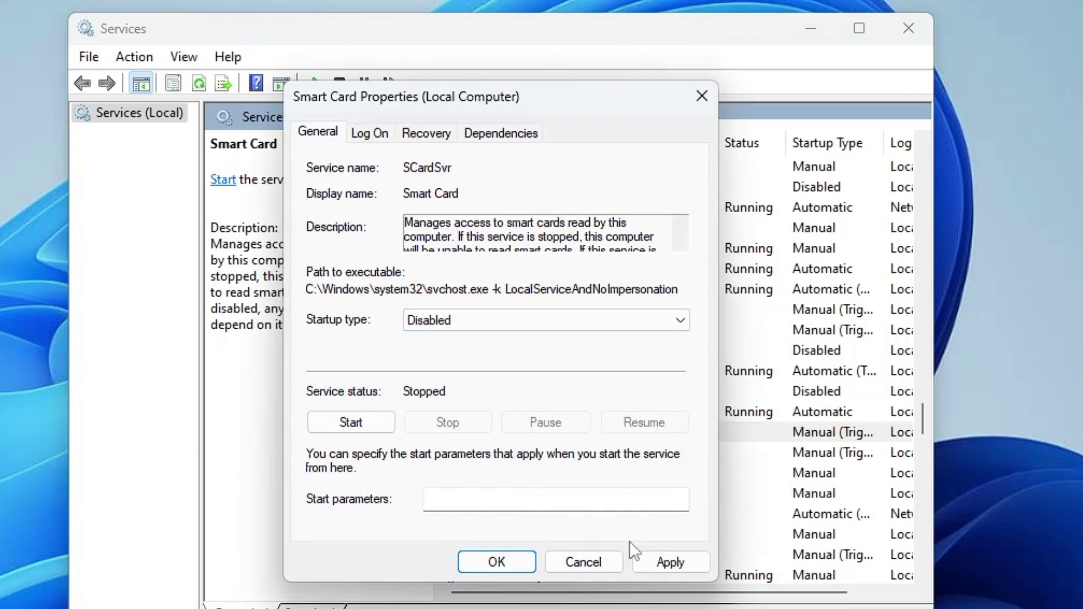
pyautogui.click(649, 557)
pyautogui.click(496, 567)
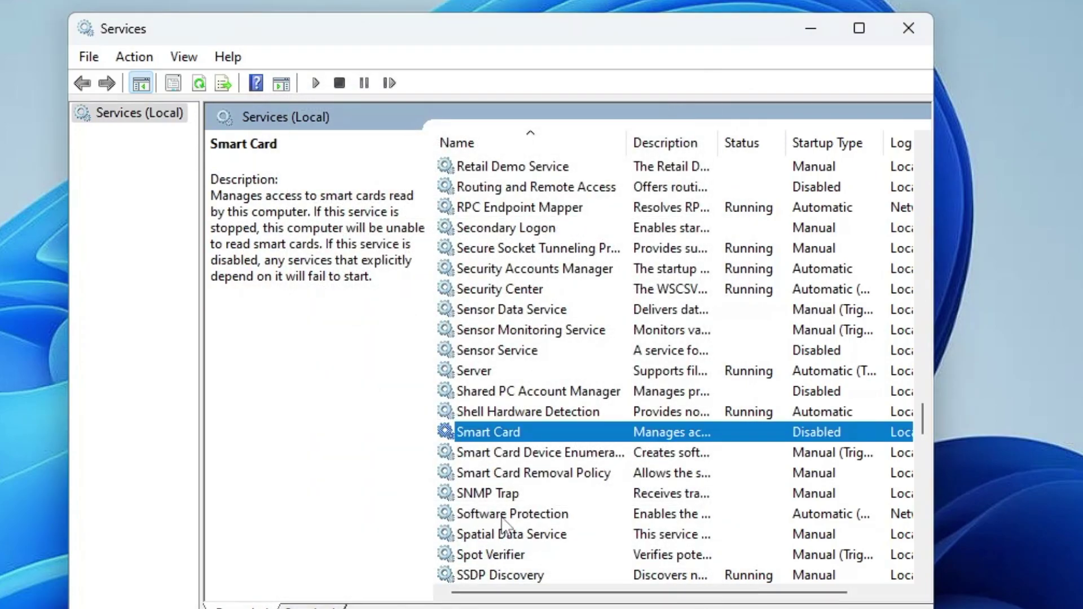
# Step: Set the Smart Card Device Enumeration Service's startup type to Disabled and apply the change
pyautogui.click(530, 454)
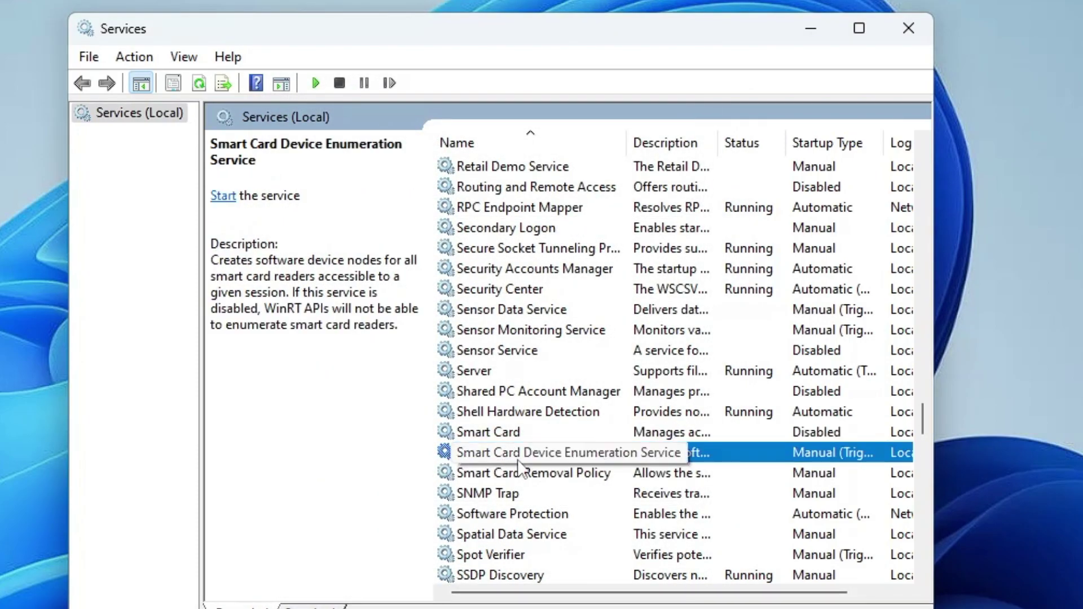
pyautogui.doubleClick(573, 461)
pyautogui.click(468, 327)
pyautogui.click(469, 382)
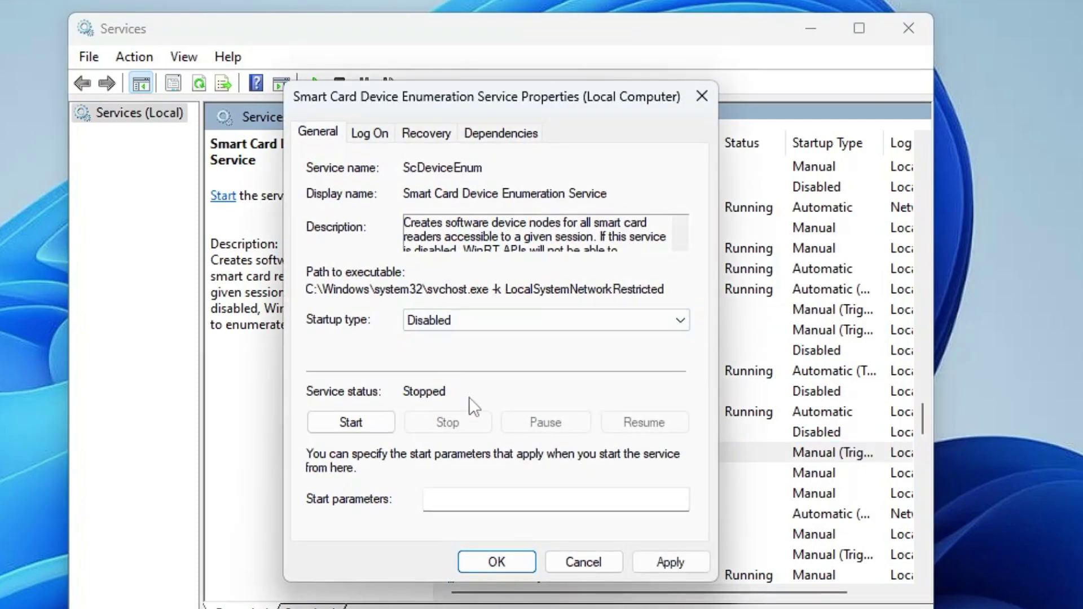
pyautogui.click(672, 564)
pyautogui.click(510, 563)
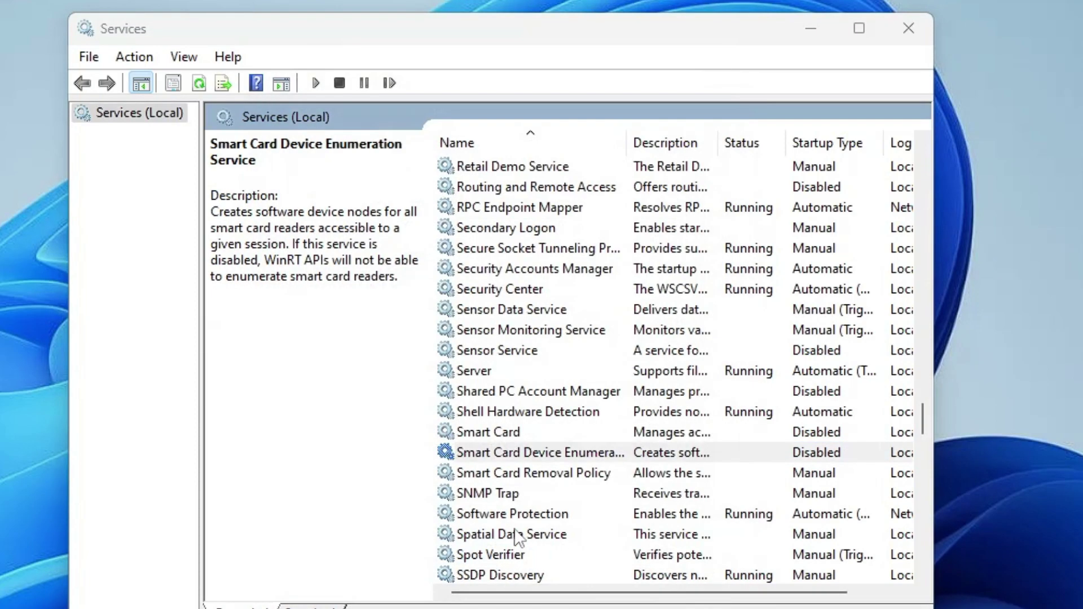
pyautogui.click(517, 452)
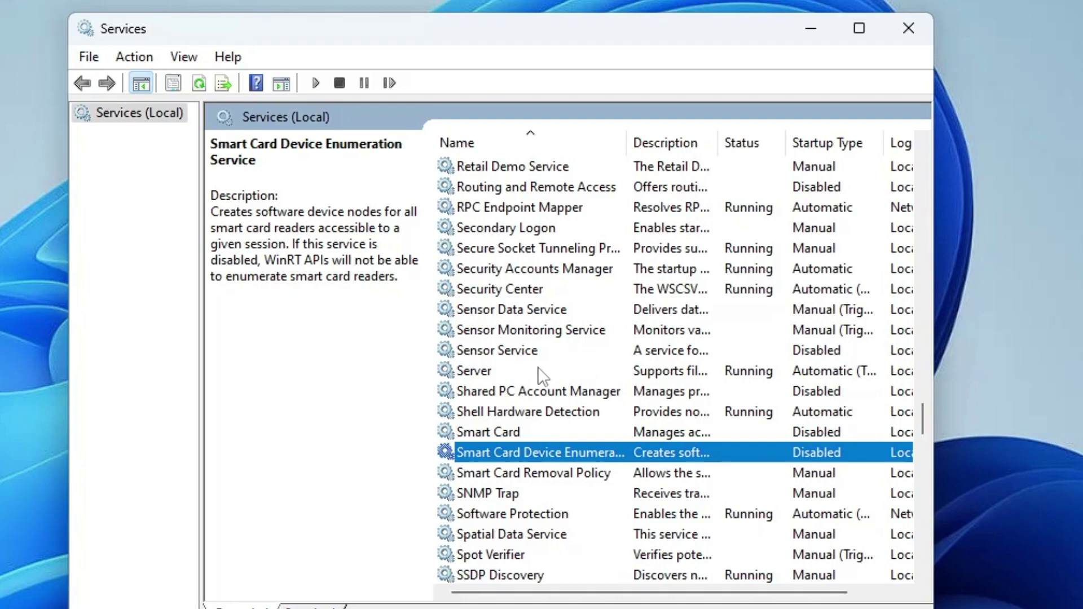
# Step: Set the Windows Biometric Service's startup type to Disabled and apply the change
pyautogui.scroll(-1, 527, 416)
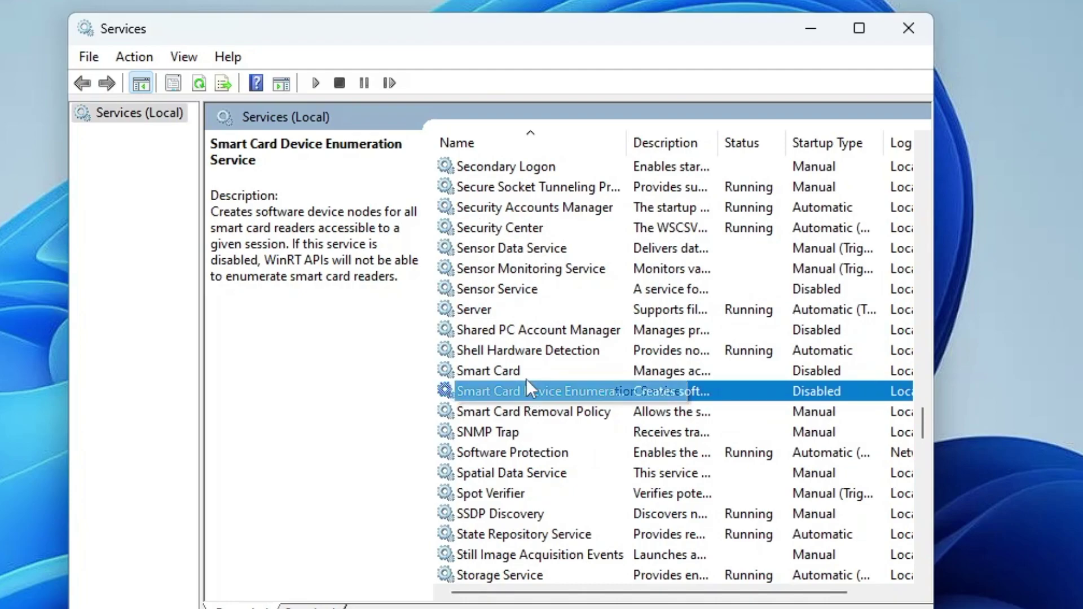
pyautogui.click(524, 426)
pyautogui.press('w')
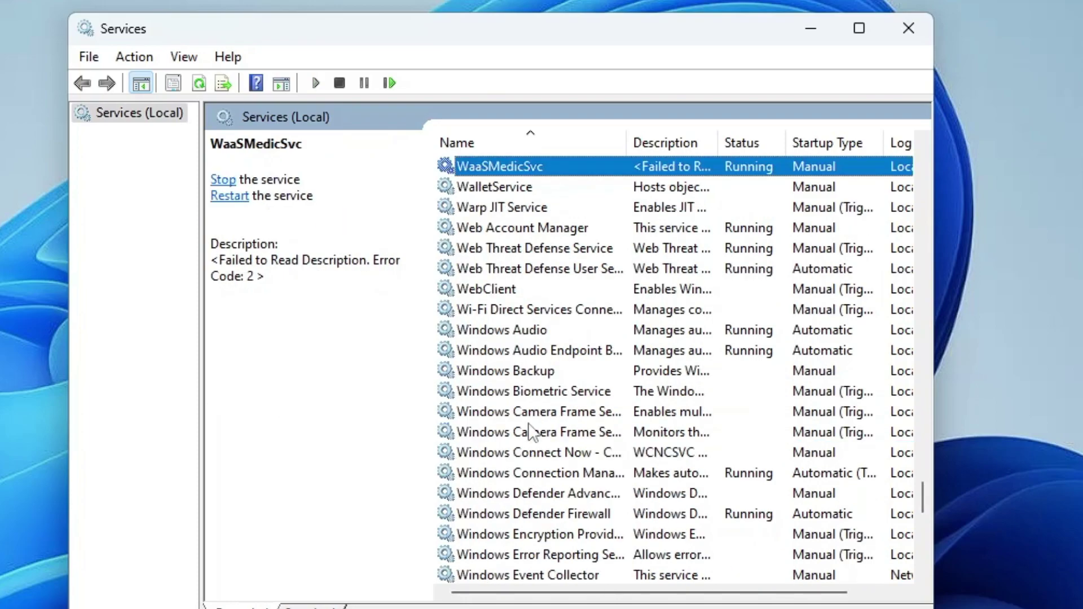
pyautogui.scroll(-1, 527, 417)
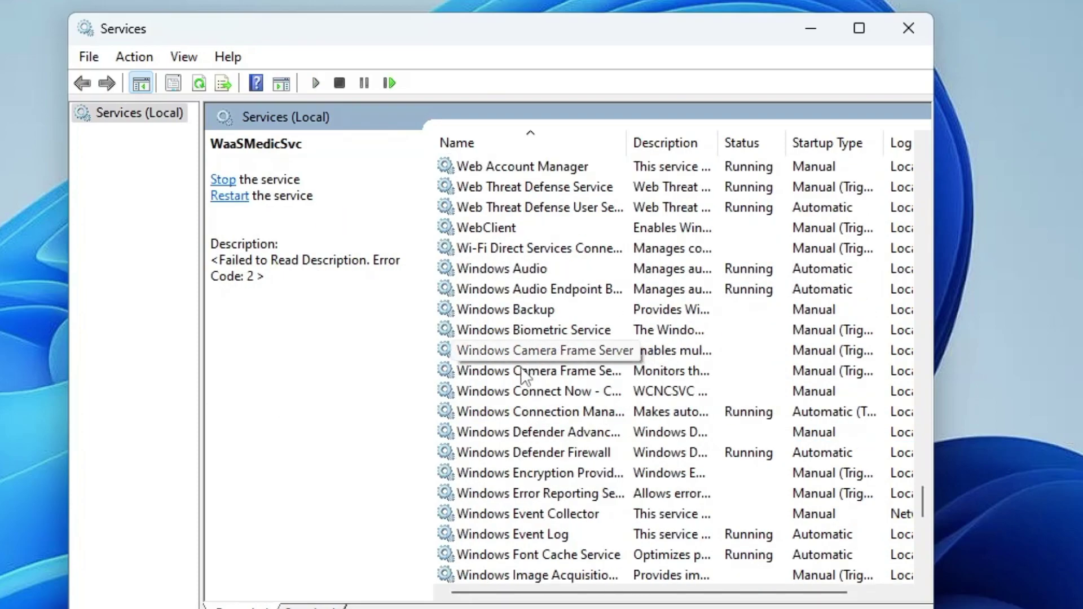
pyautogui.click(525, 331)
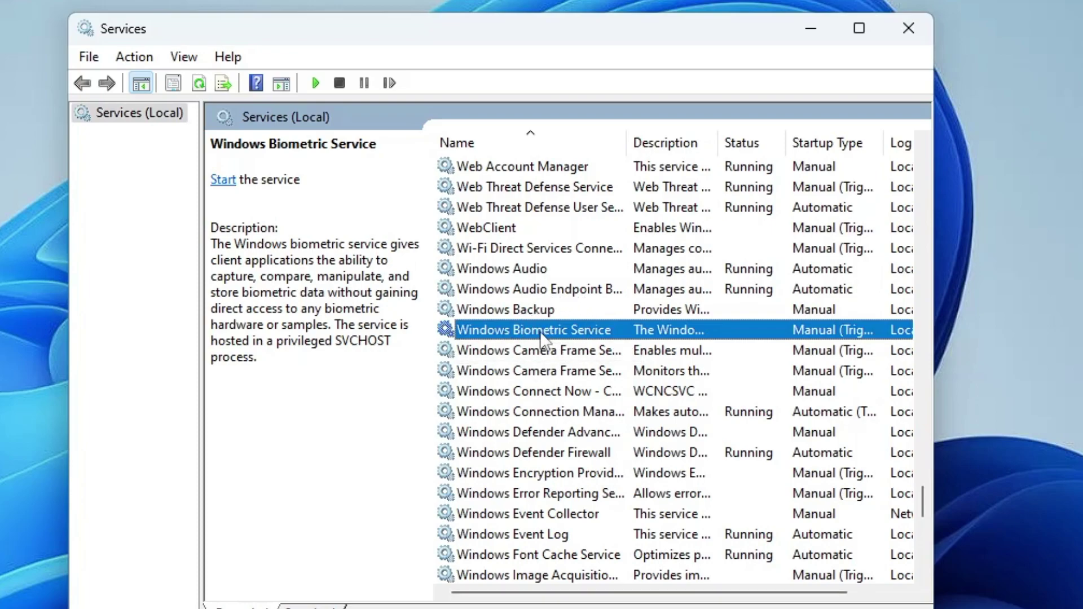
pyautogui.doubleClick(542, 336)
pyautogui.click(514, 319)
pyautogui.click(462, 377)
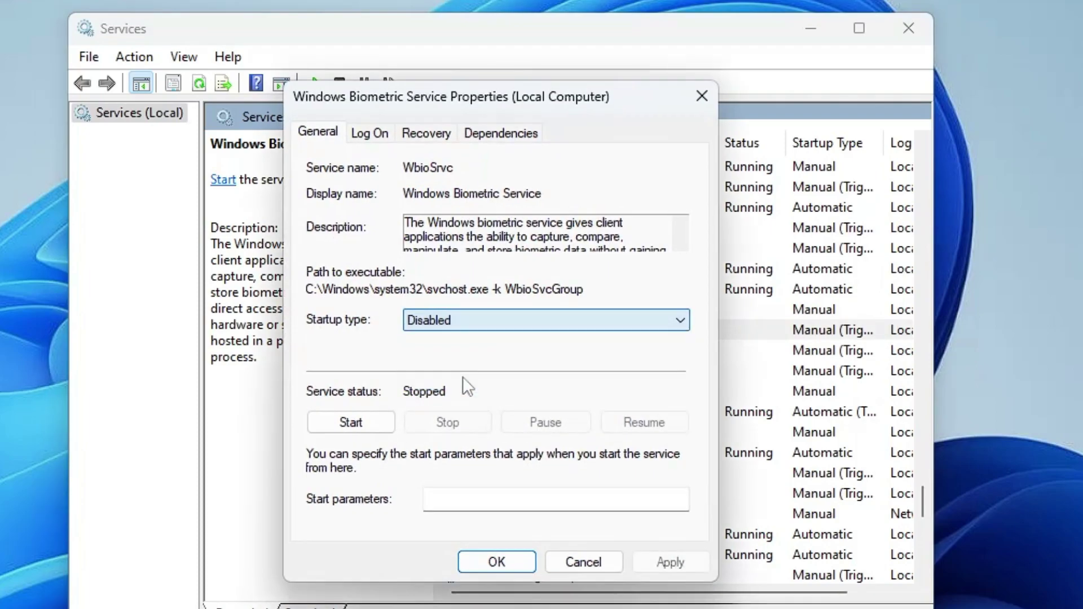
pyautogui.click(658, 564)
pyautogui.click(502, 559)
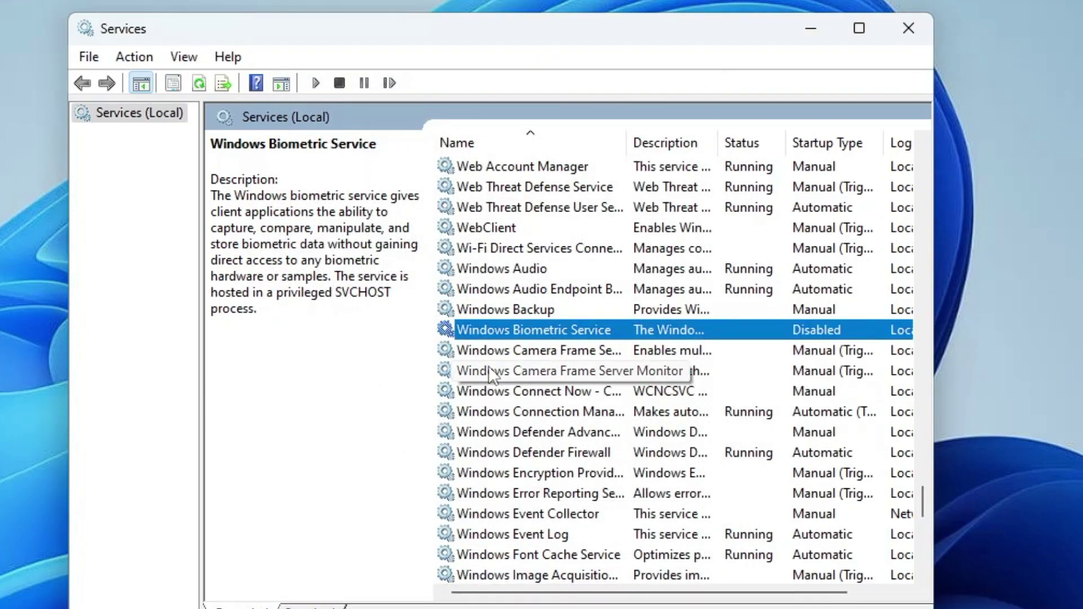
# Step: Set the Windows Error Reporting Service's startup type to Disabled and apply the change
pyautogui.click(544, 495)
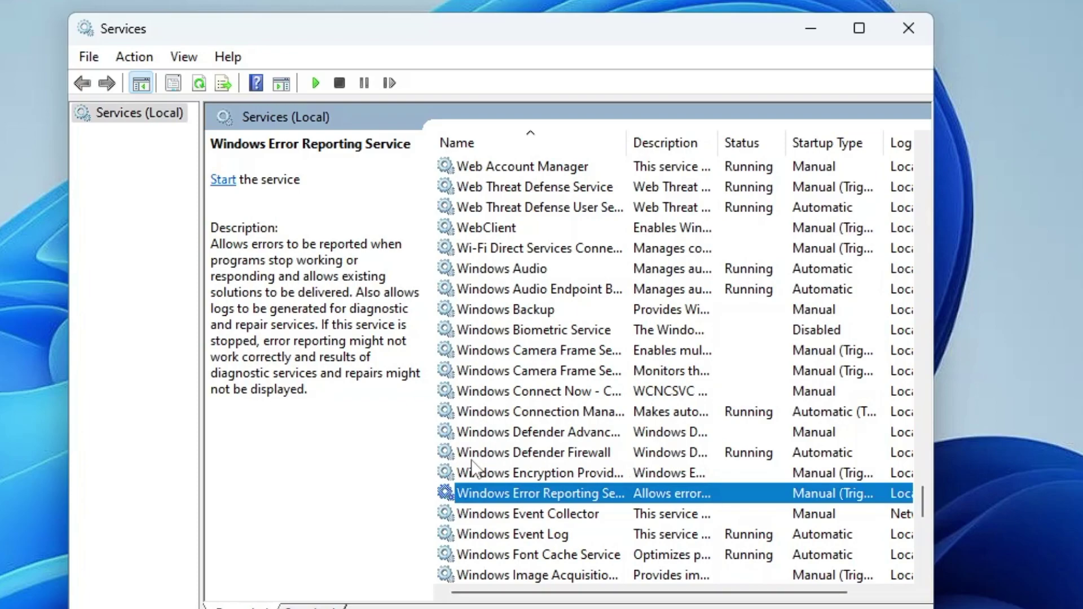
pyautogui.doubleClick(561, 491)
pyautogui.click(485, 319)
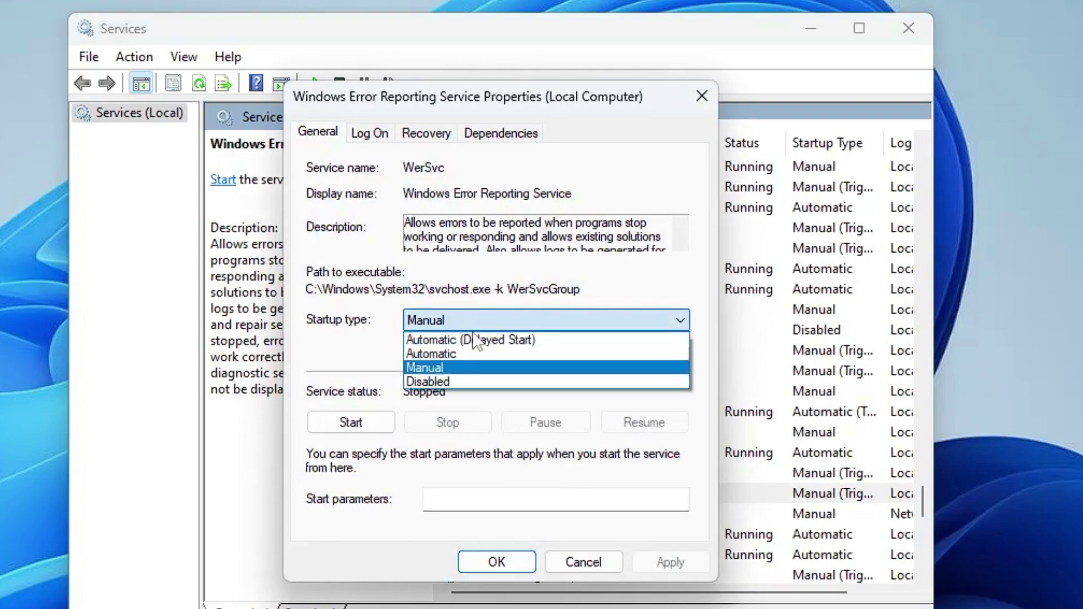
pyautogui.click(465, 380)
pyautogui.click(668, 564)
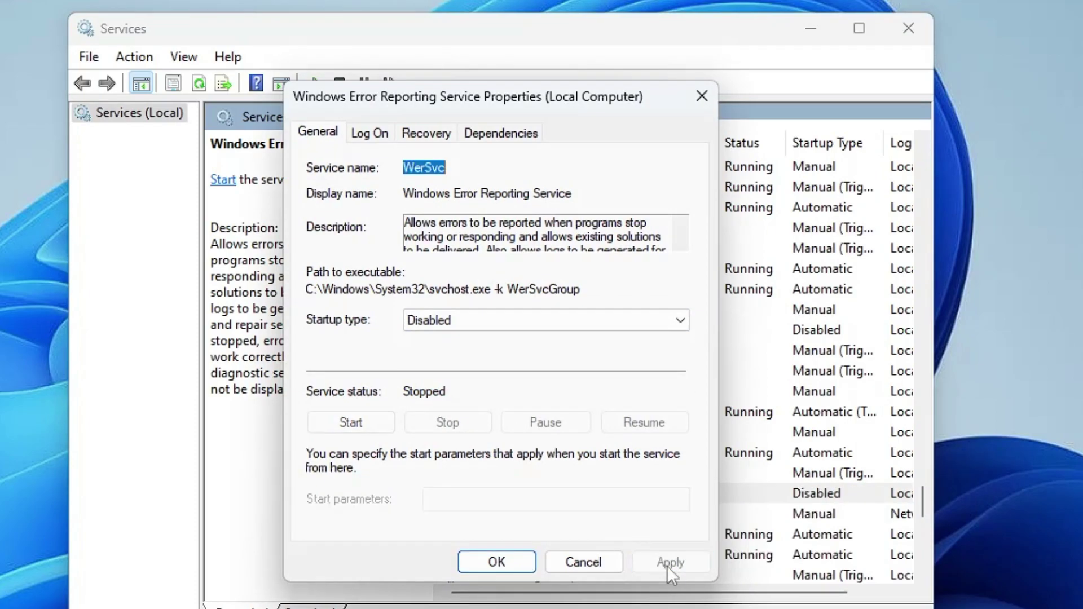
pyautogui.click(500, 562)
# Step: Set the Work Folders service's startup type to Disabled and apply the change
pyautogui.scroll(-2, 533, 542)
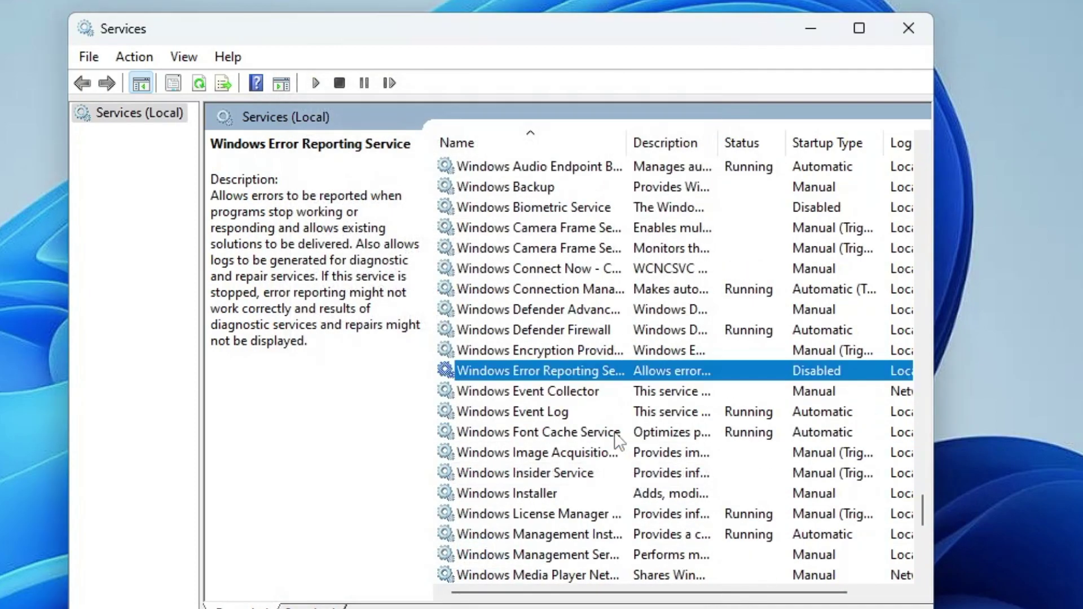
pyautogui.click(599, 432)
pyautogui.press('Down')
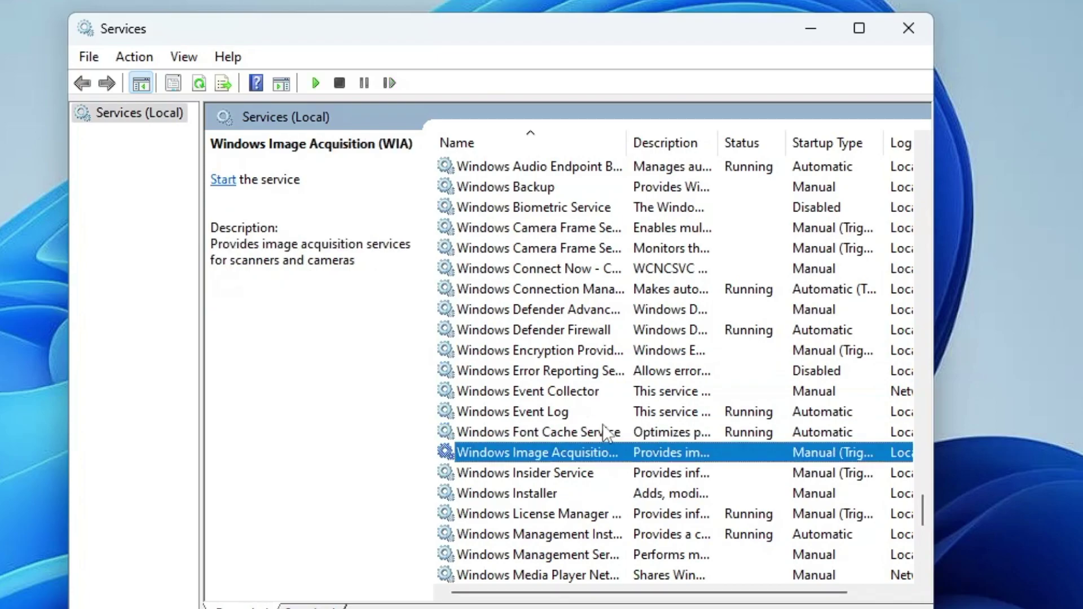
pyautogui.scroll(-8, 491, 440)
pyautogui.click(527, 452)
pyautogui.scroll(-1, 526, 454)
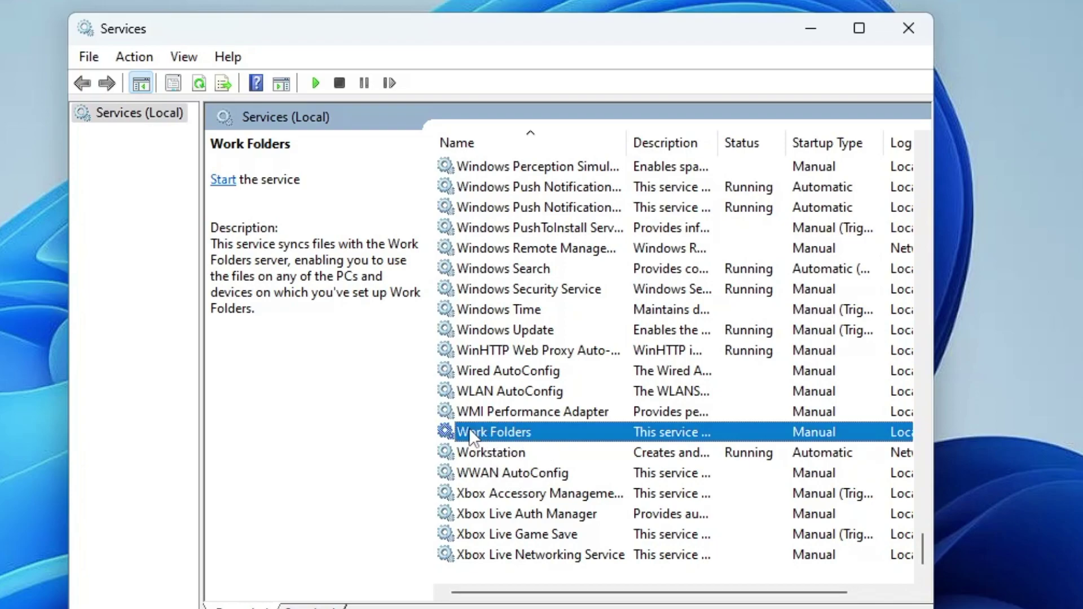
pyautogui.doubleClick(498, 432)
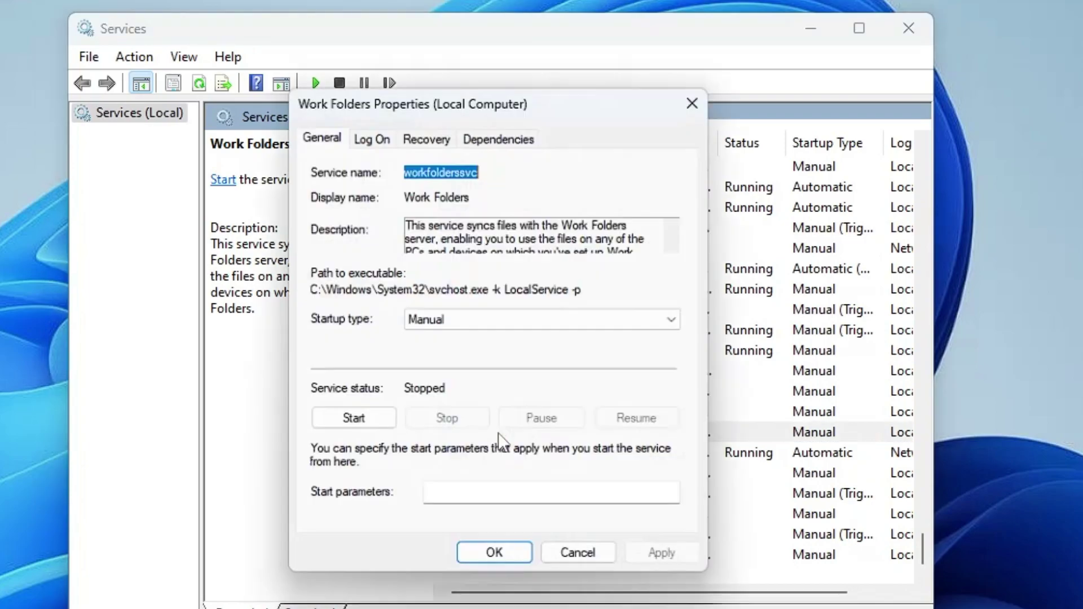
pyautogui.click(472, 319)
pyautogui.click(474, 379)
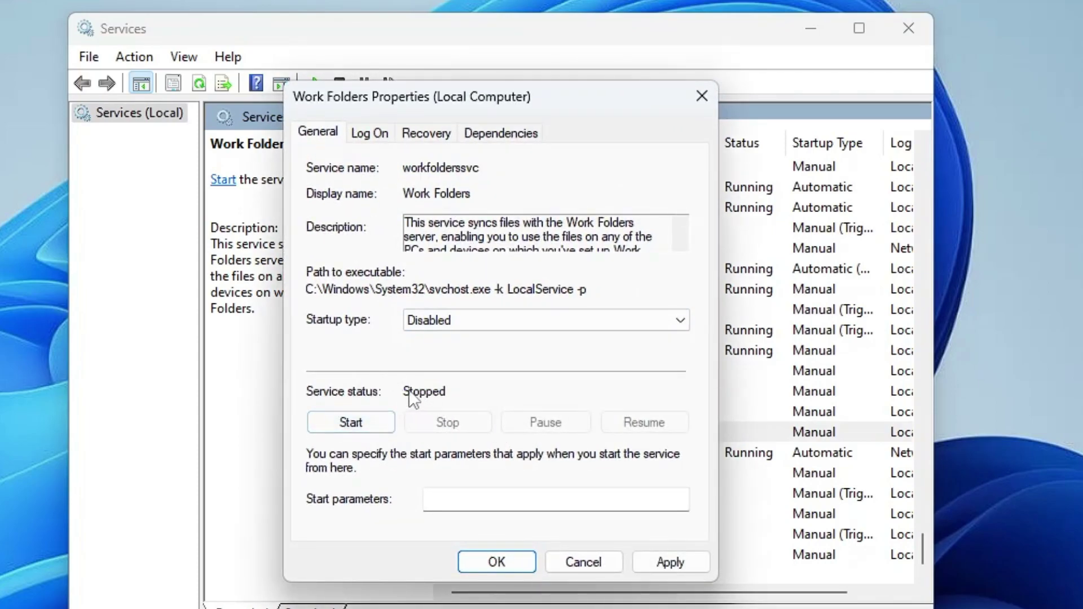
pyautogui.click(671, 565)
pyautogui.click(496, 564)
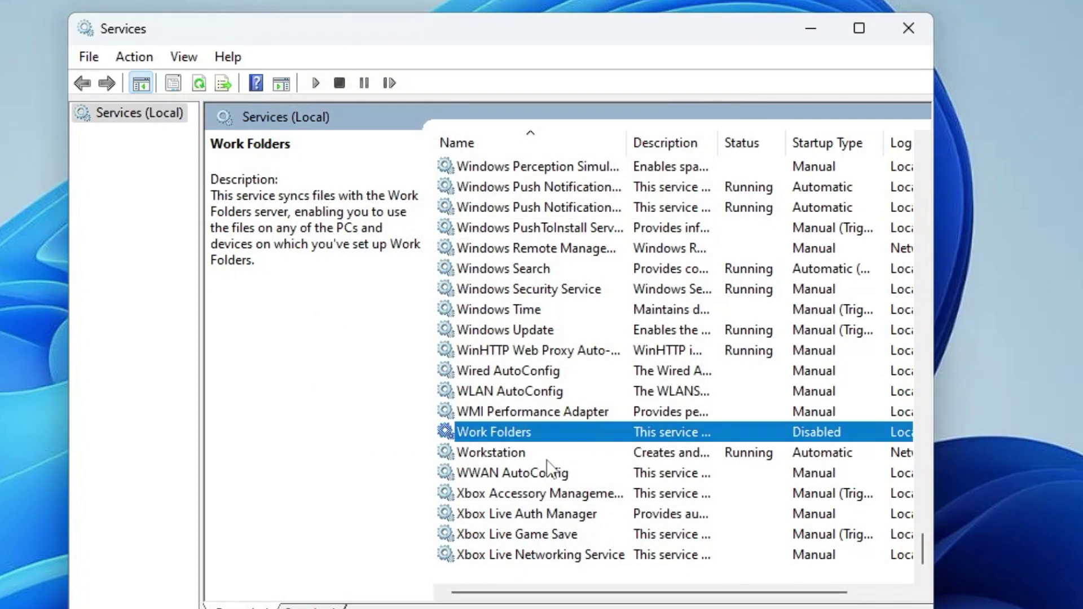
# Step: Set the Xbox Accessory Management Service's startup type to Disabled
pyautogui.click(541, 493)
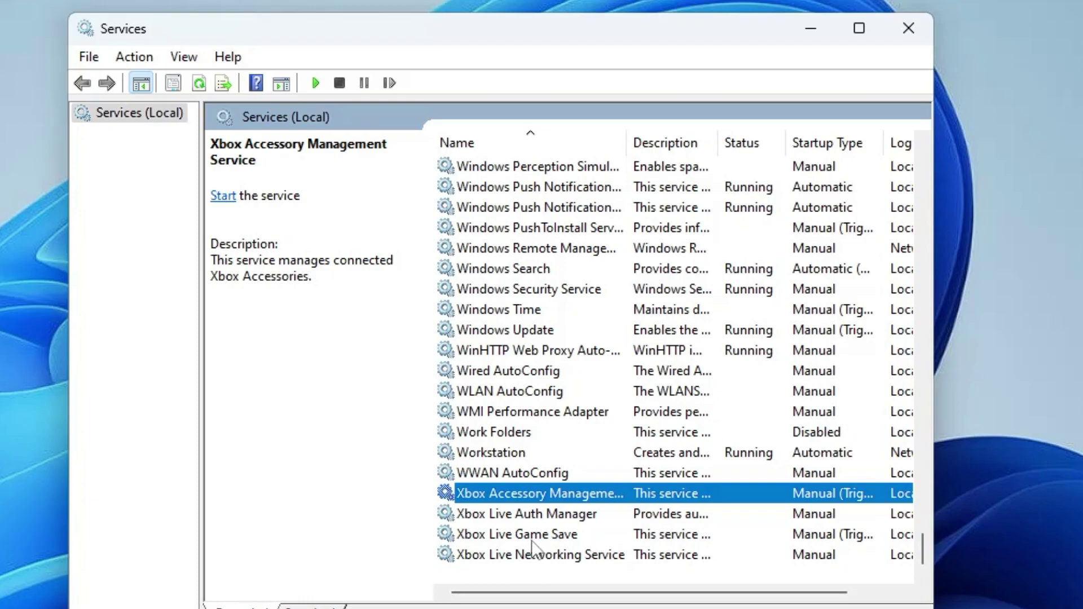
pyautogui.doubleClick(529, 489)
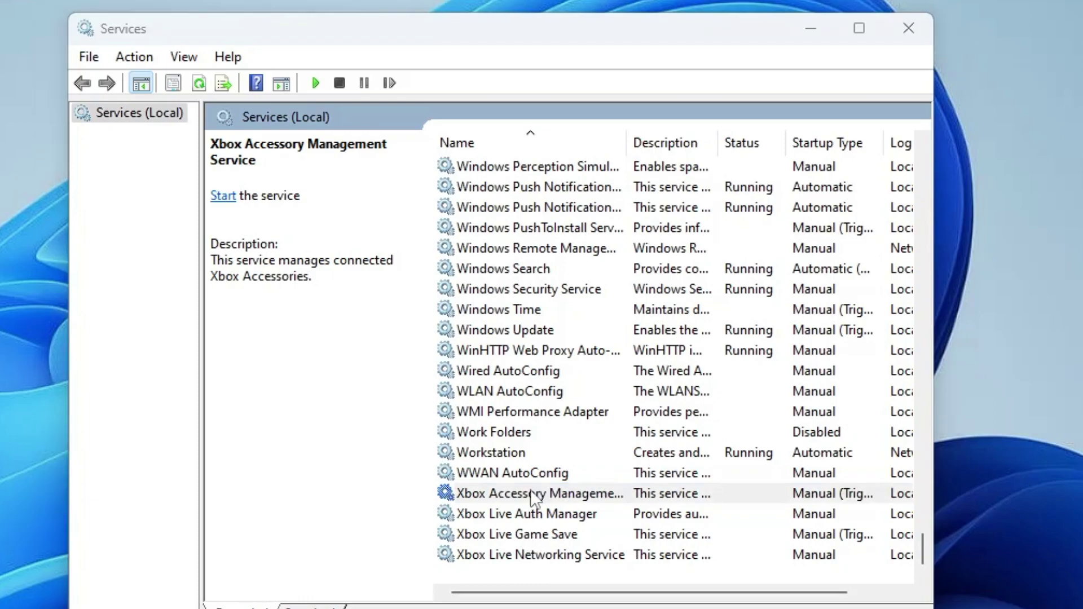
pyautogui.click(473, 320)
pyautogui.click(444, 380)
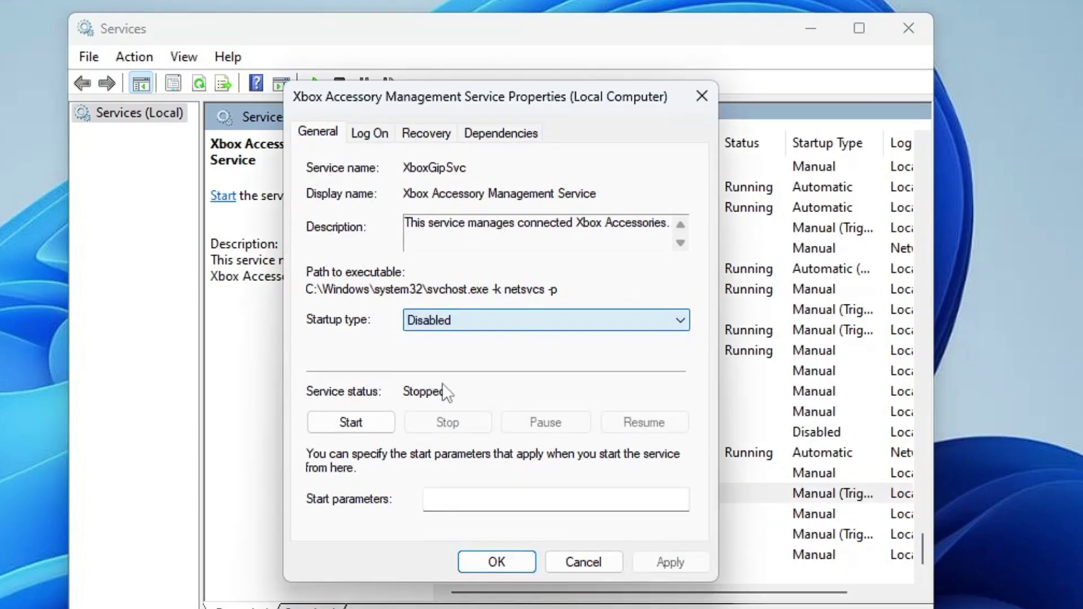
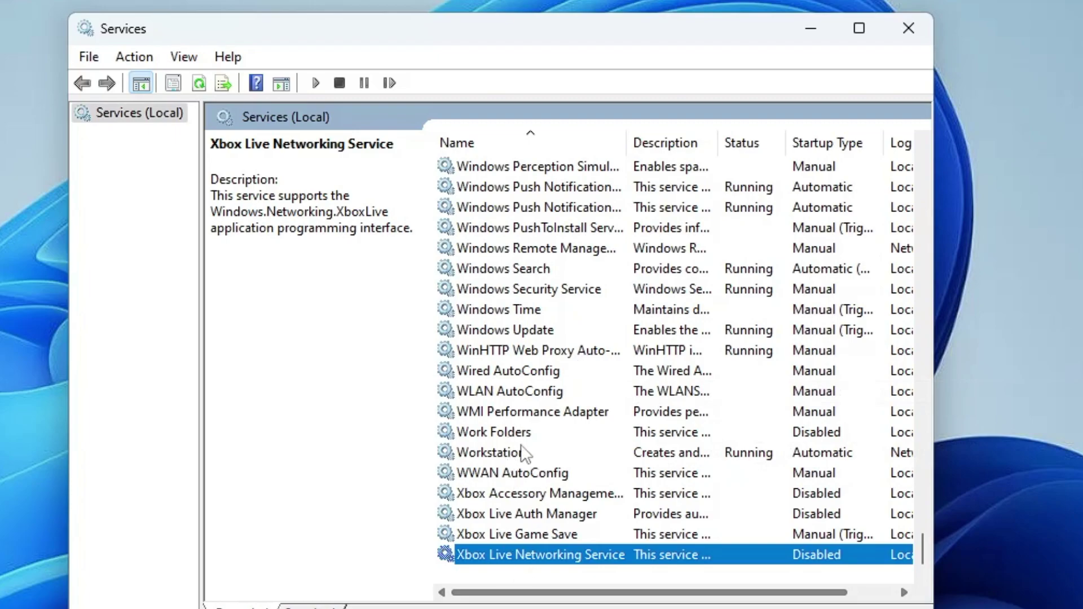
# Step: Set the Windows Insider Service's startup type to Disabled and apply the change
pyautogui.click(514, 289)
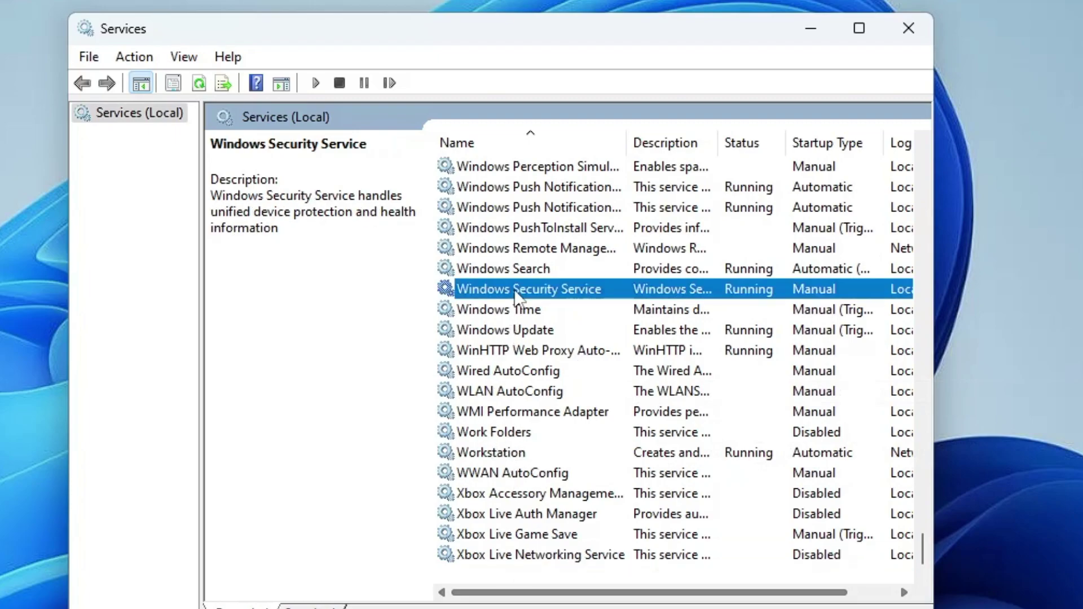
pyautogui.press('Down')
pyautogui.press('Down')
pyautogui.press('Down')
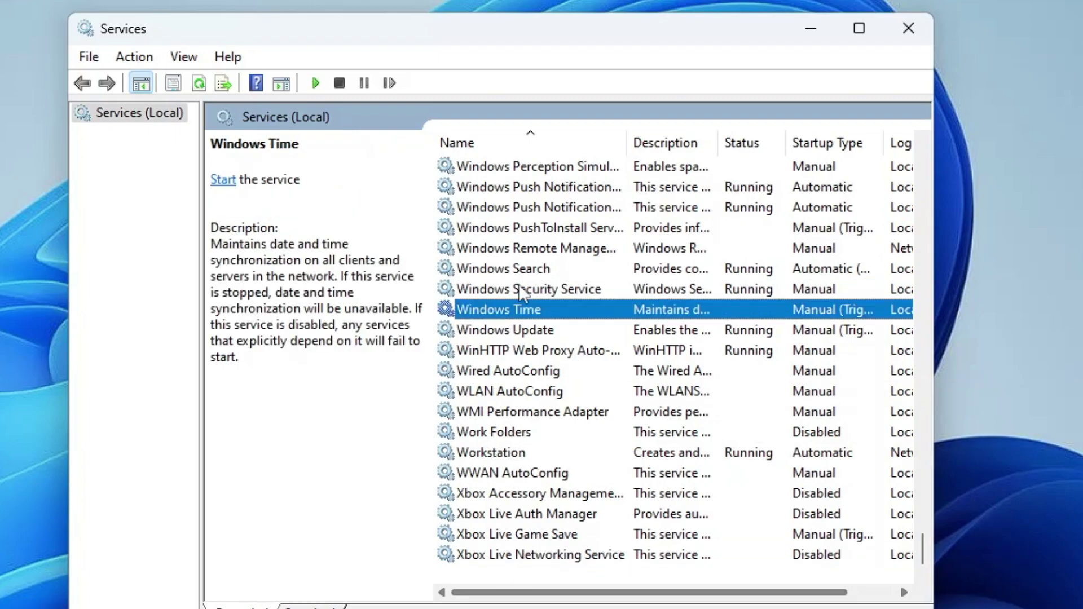
pyautogui.scroll(7, 564, 401)
pyautogui.click(552, 392)
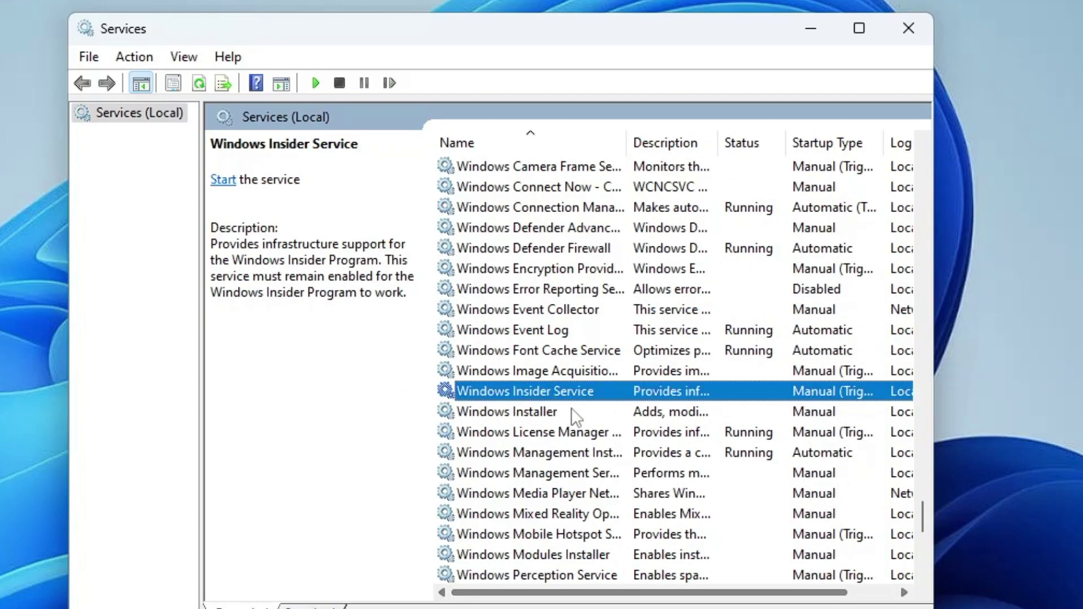
pyautogui.doubleClick(542, 397)
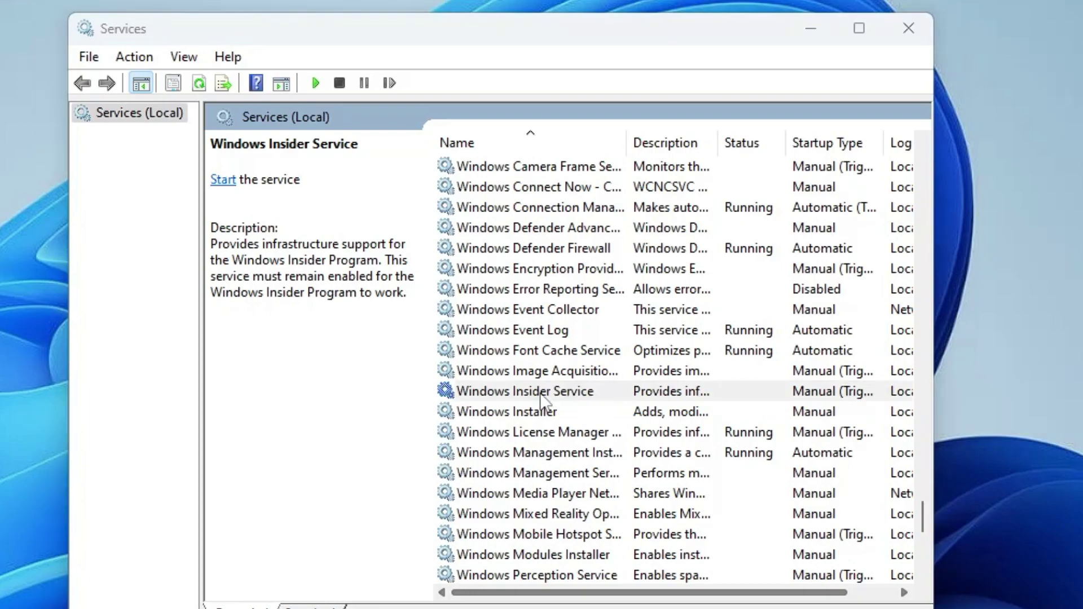
pyautogui.click(452, 320)
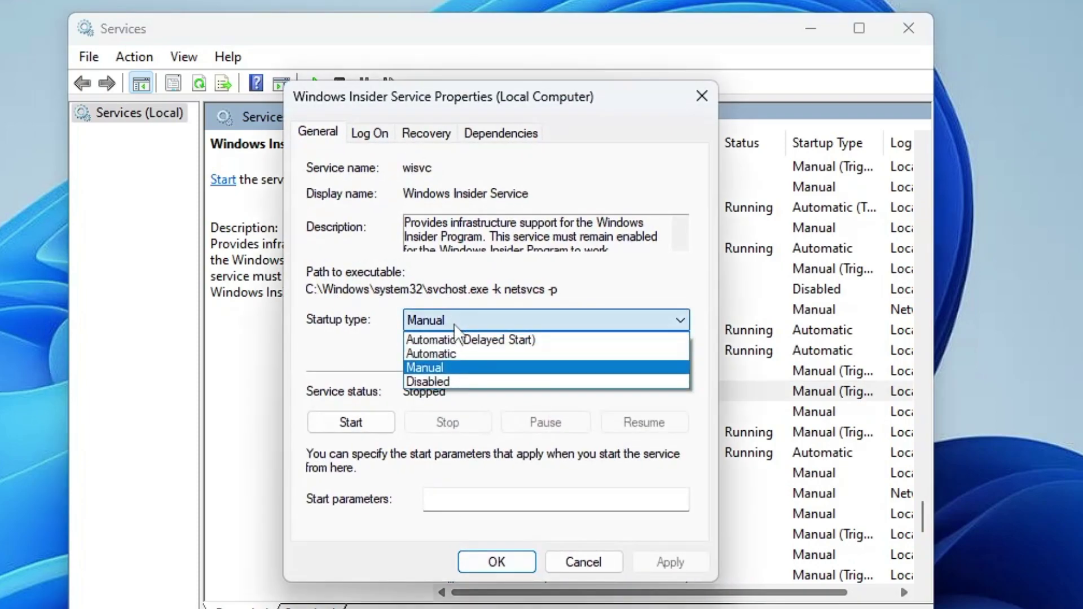
pyautogui.click(445, 382)
pyautogui.click(659, 563)
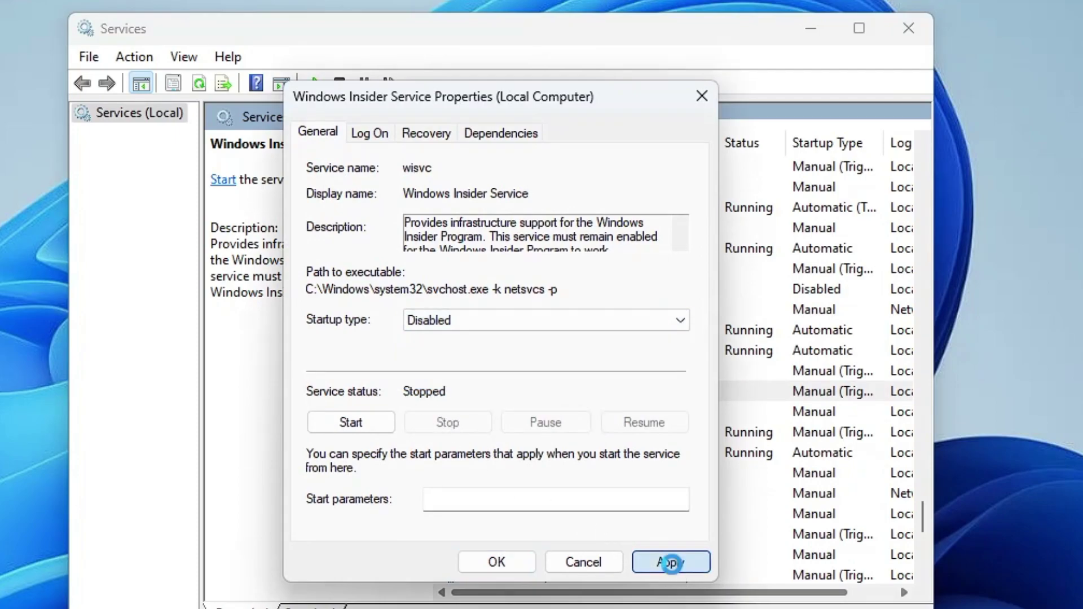
pyautogui.click(488, 564)
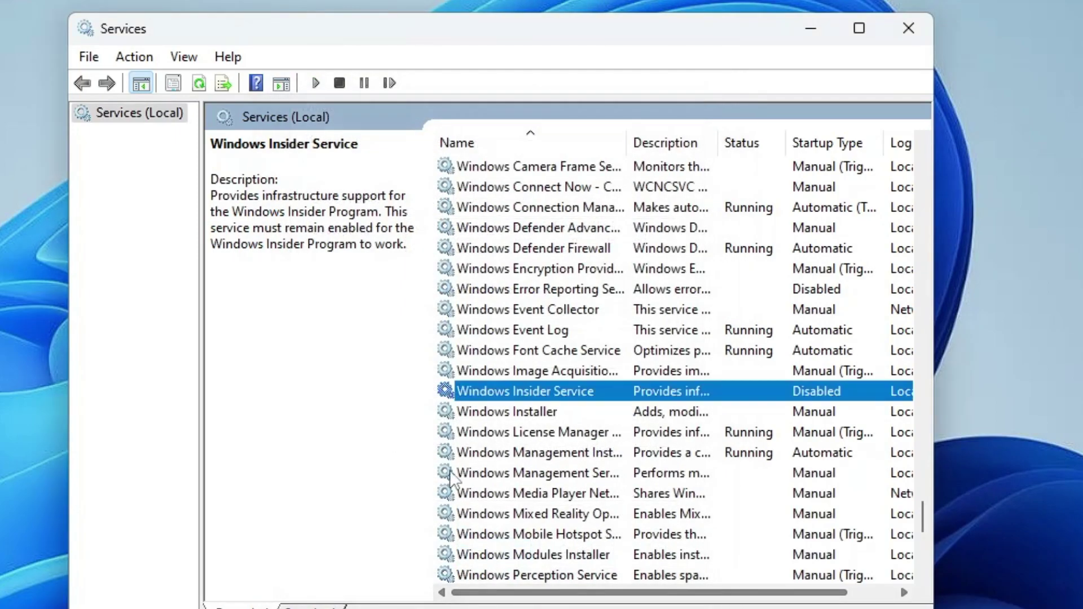
# Step: Look through the services whose names begin with F, including File History Service and the Function Discovery services
pyautogui.click(530, 316)
pyautogui.press('f')
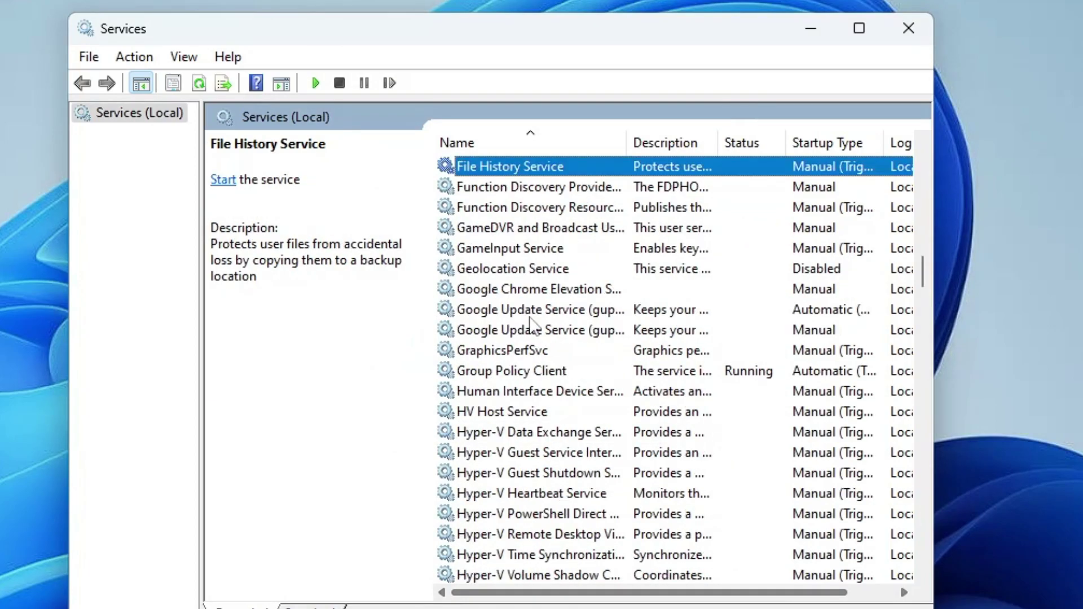
pyautogui.scroll(4, 550, 282)
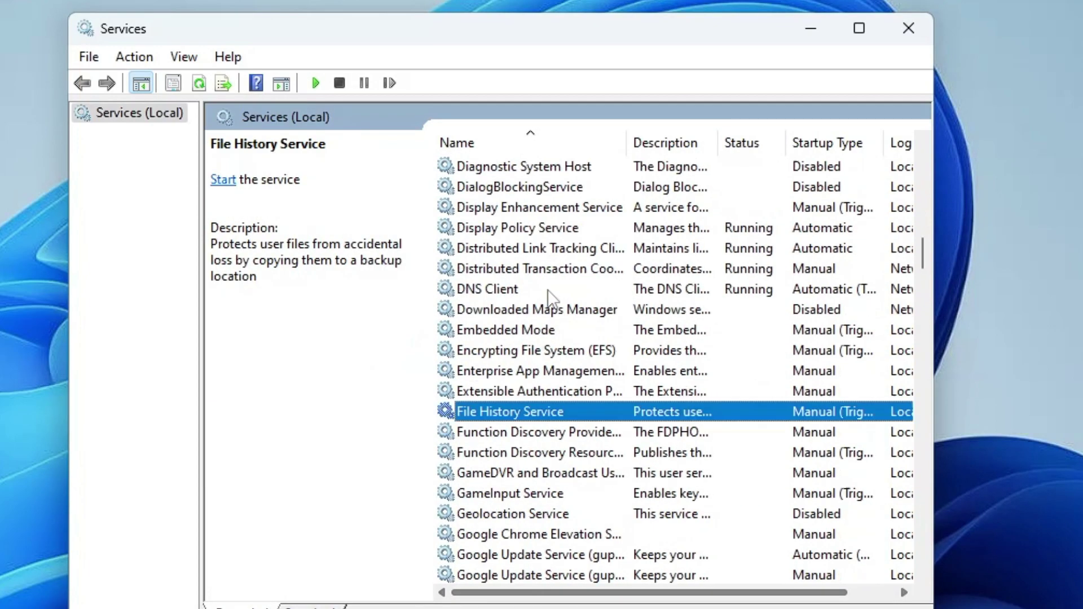
pyautogui.scroll(4, 581, 273)
pyautogui.scroll(4, 528, 338)
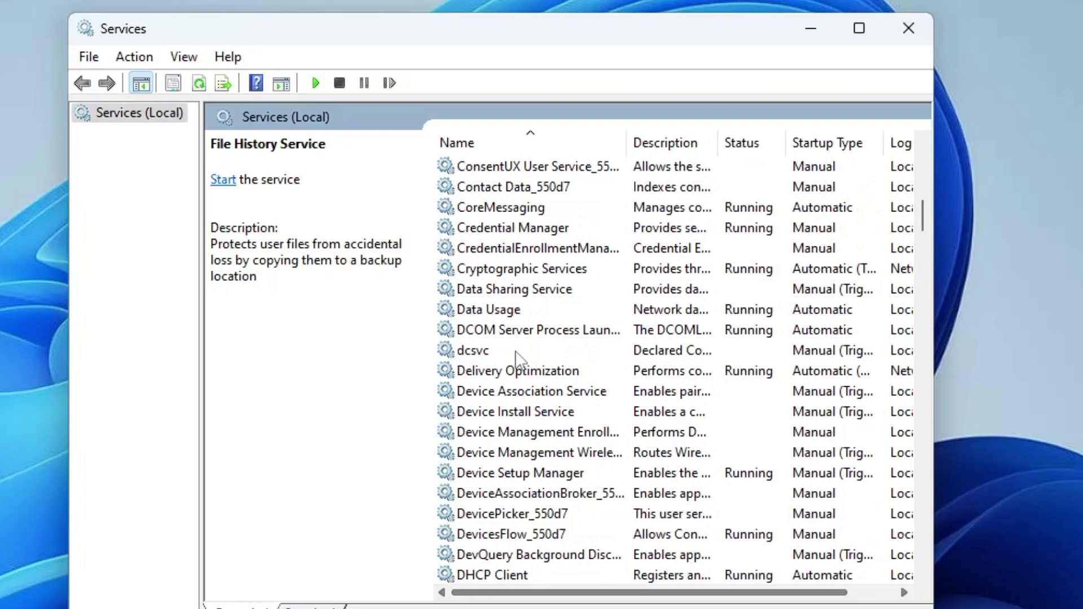
pyautogui.scroll(-11, 516, 338)
pyautogui.click(519, 288)
pyautogui.press('f')
pyautogui.press('f')
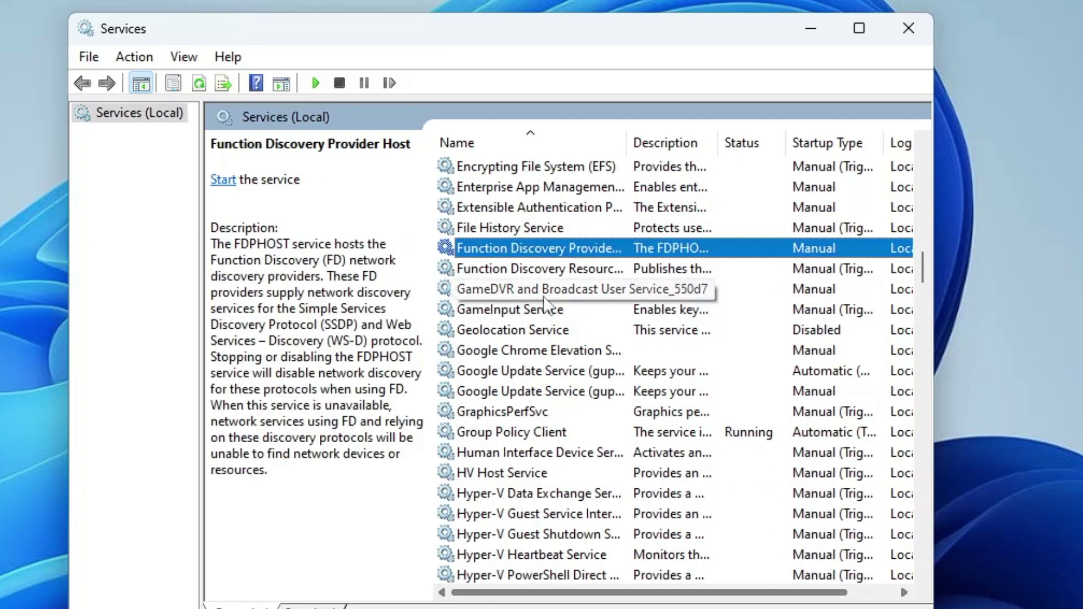
pyautogui.press('f')
pyautogui.press('f')
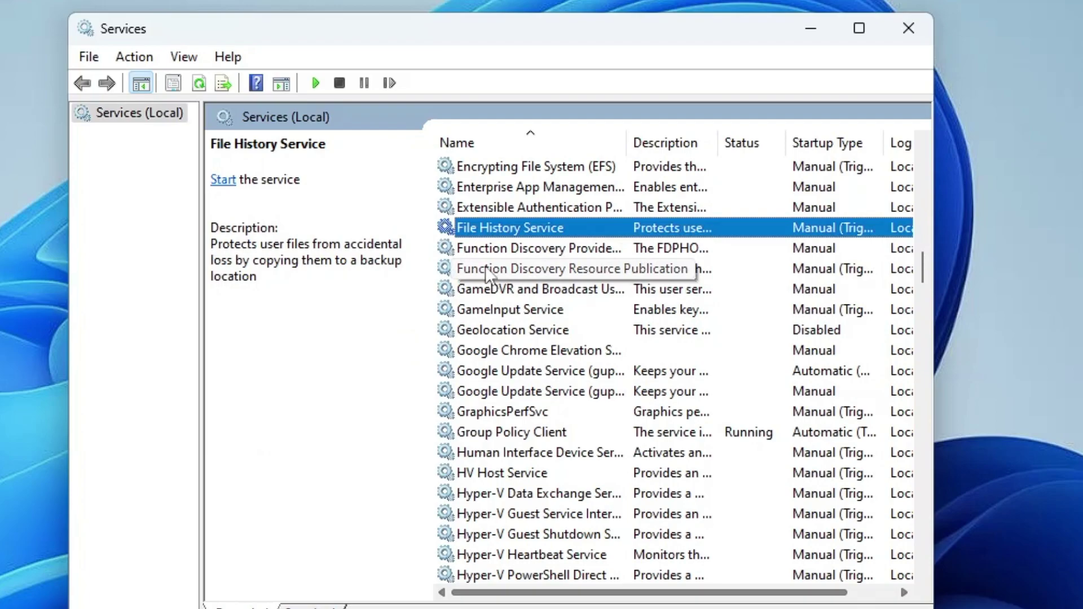
# Step: Set the WalletService service's startup type to Disabled and apply the change
pyautogui.click(510, 269)
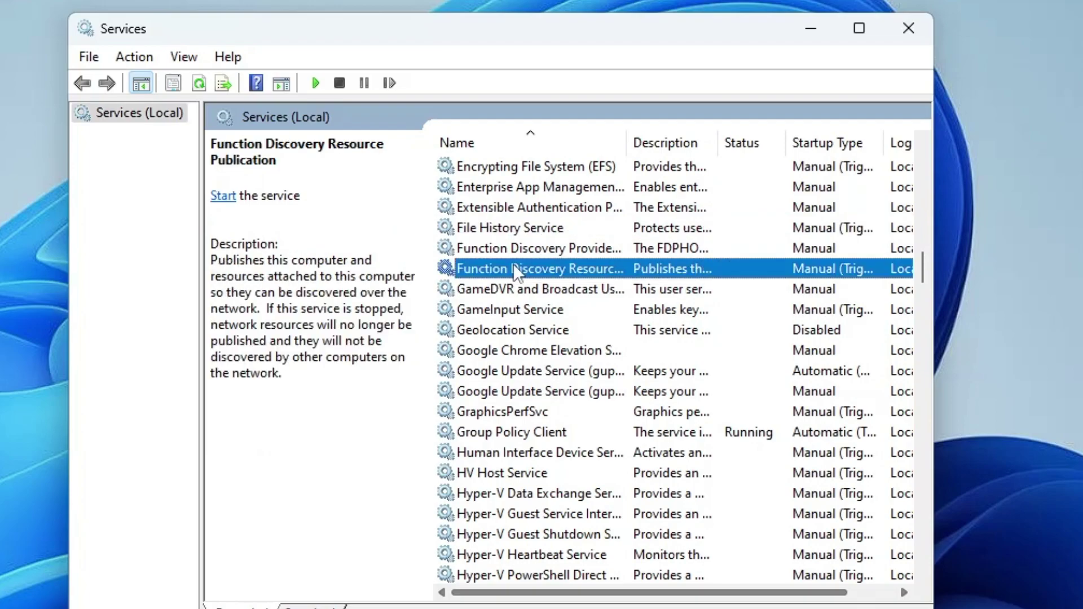
pyautogui.press('w')
pyautogui.click(515, 185)
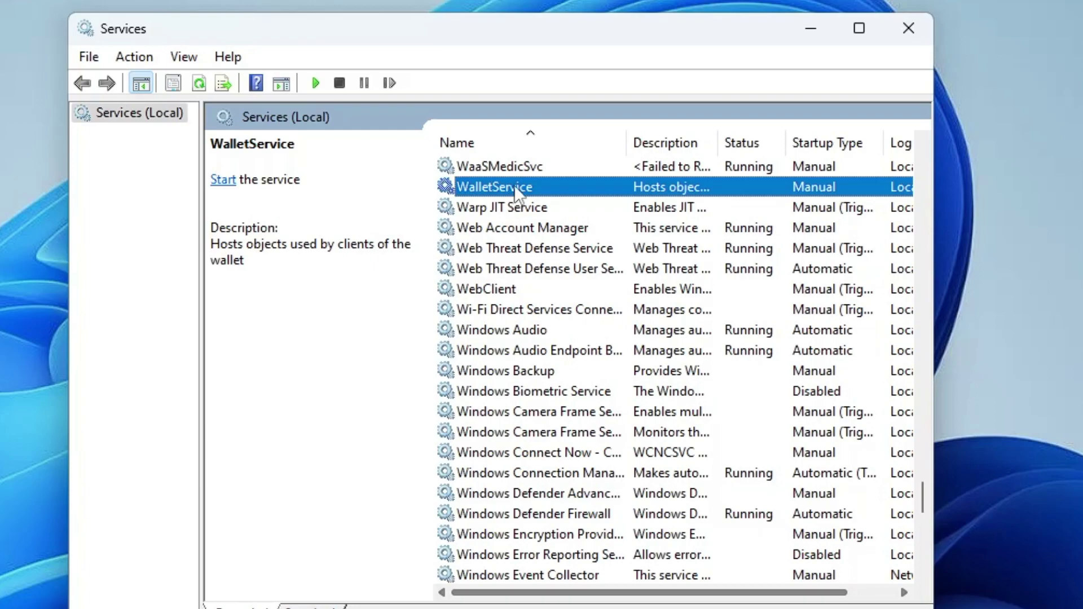
pyautogui.doubleClick(515, 189)
pyautogui.click(442, 322)
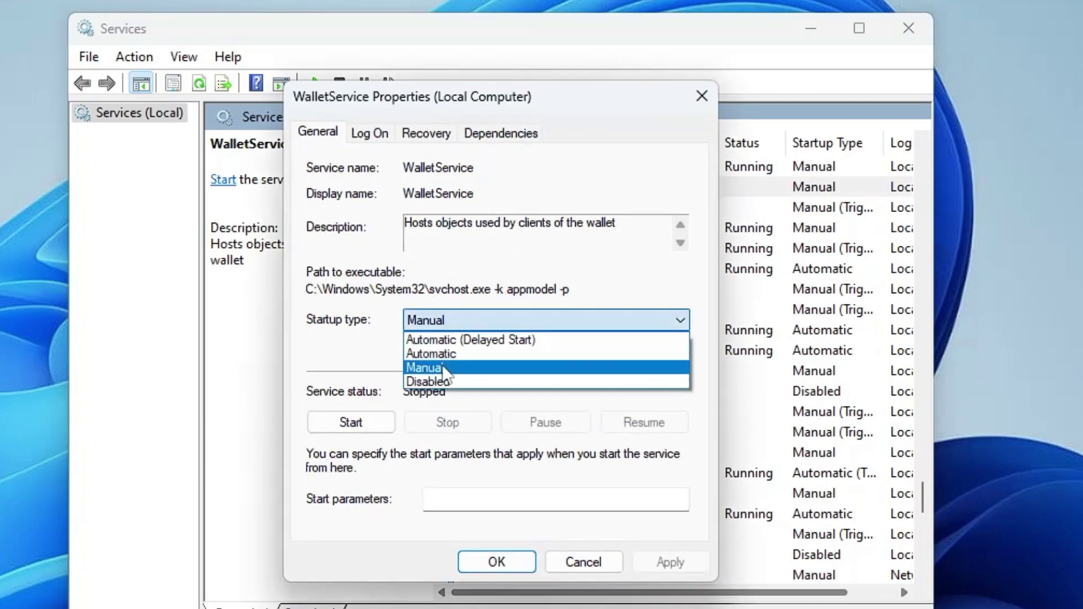
pyautogui.click(443, 380)
pyautogui.click(669, 562)
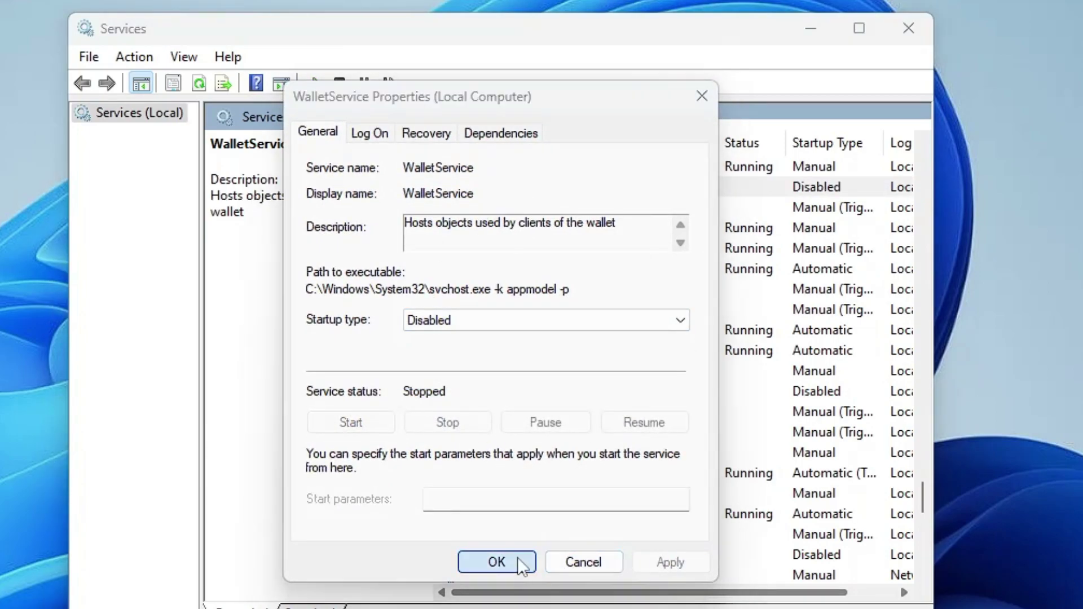
pyautogui.click(515, 562)
# Step: Look through the services whose names begin with W, from Warp JIT Service to Windows PushToInstall Service
pyautogui.press('Down')
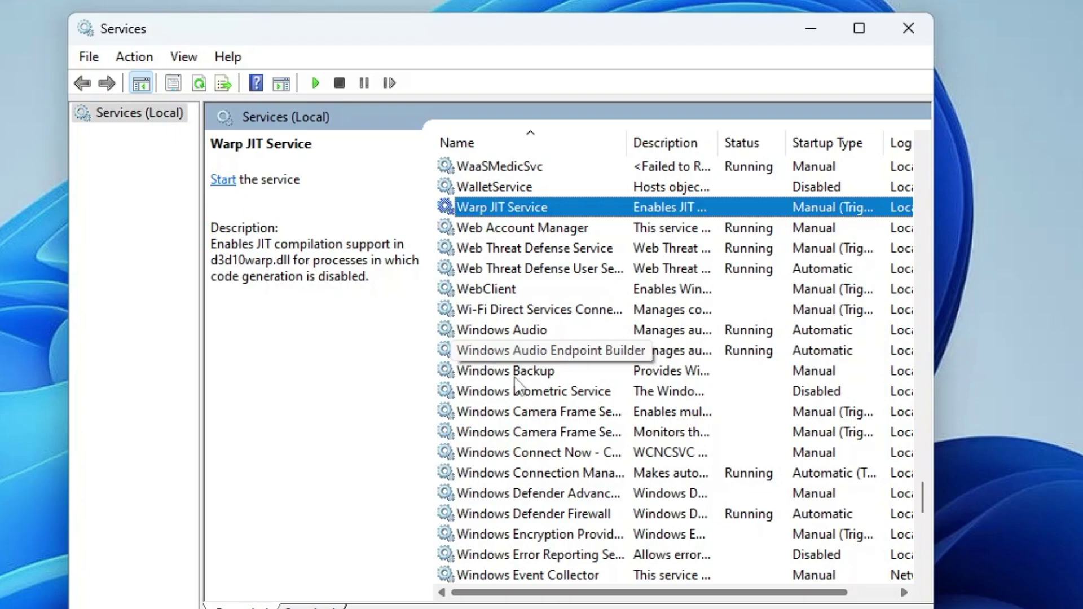
pyautogui.scroll(-4, 541, 349)
pyautogui.click(598, 310)
pyautogui.scroll(-1, 597, 309)
pyautogui.scroll(-1, 571, 316)
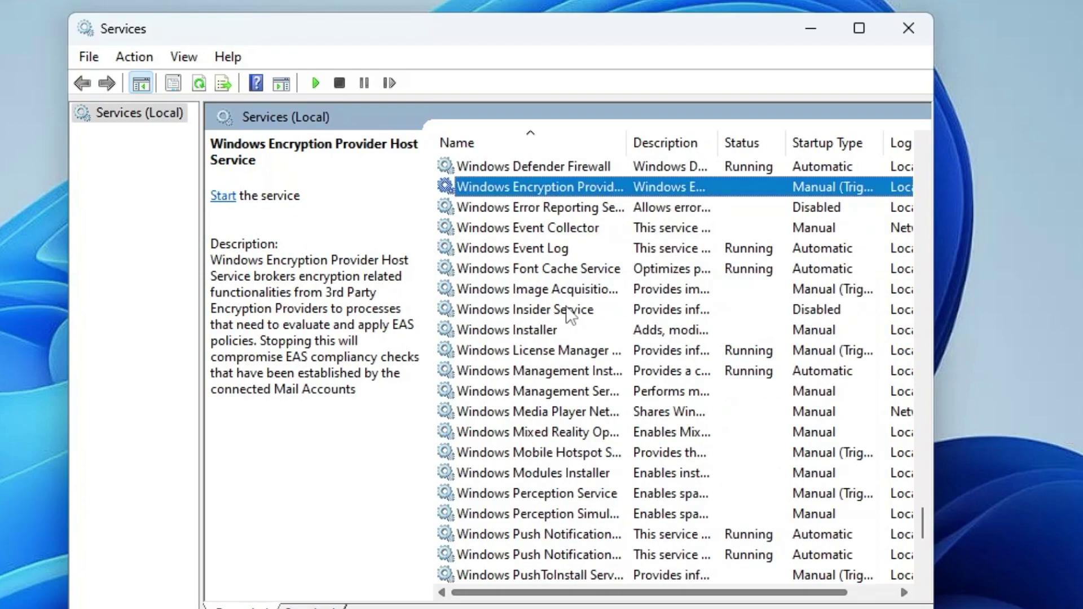
pyautogui.scroll(-4, 570, 316)
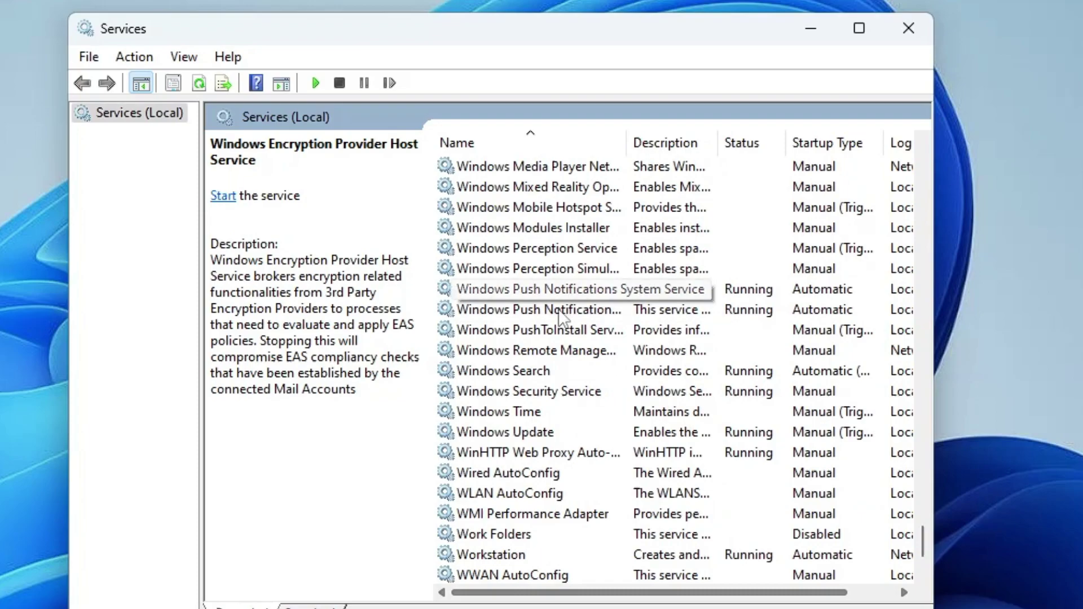
pyautogui.click(555, 330)
# Step: Try to set the DevicePicker_550d7 service's startup type to Disabled, then close its properties
pyautogui.press('d')
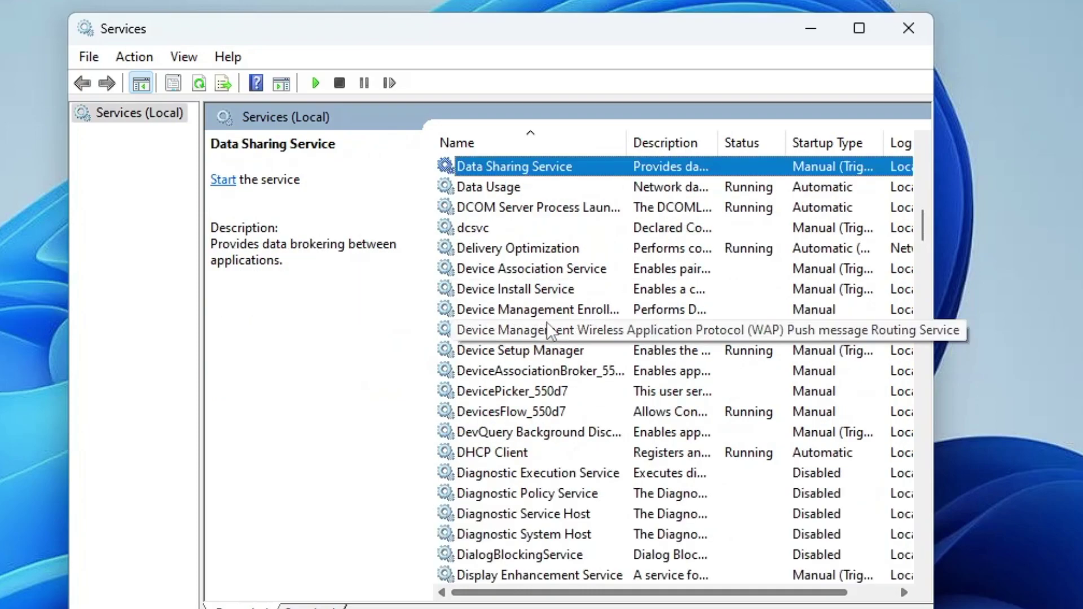
pyautogui.click(546, 392)
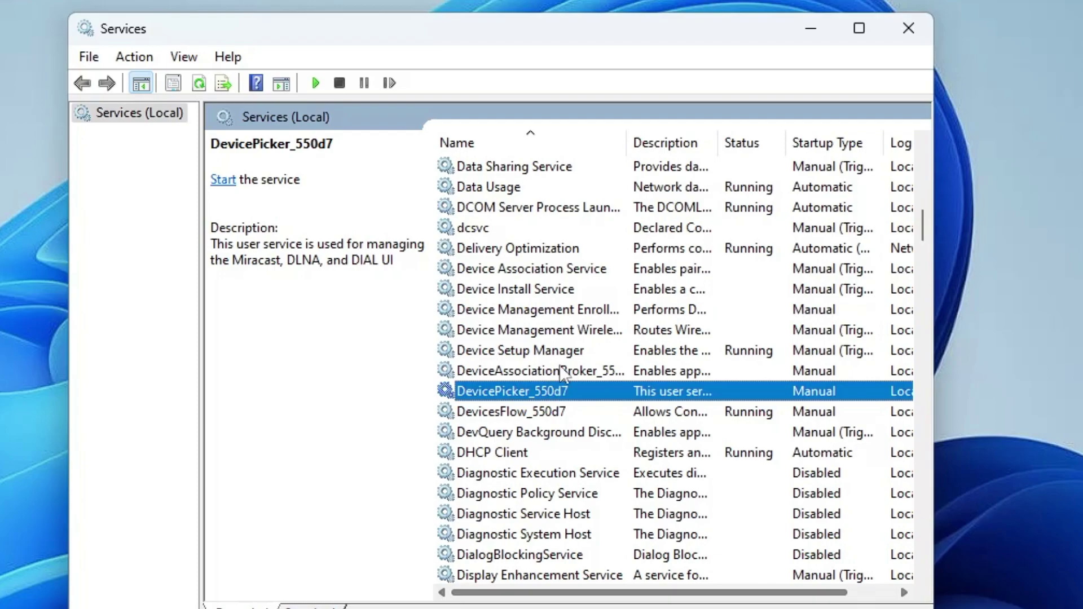
pyautogui.doubleClick(507, 391)
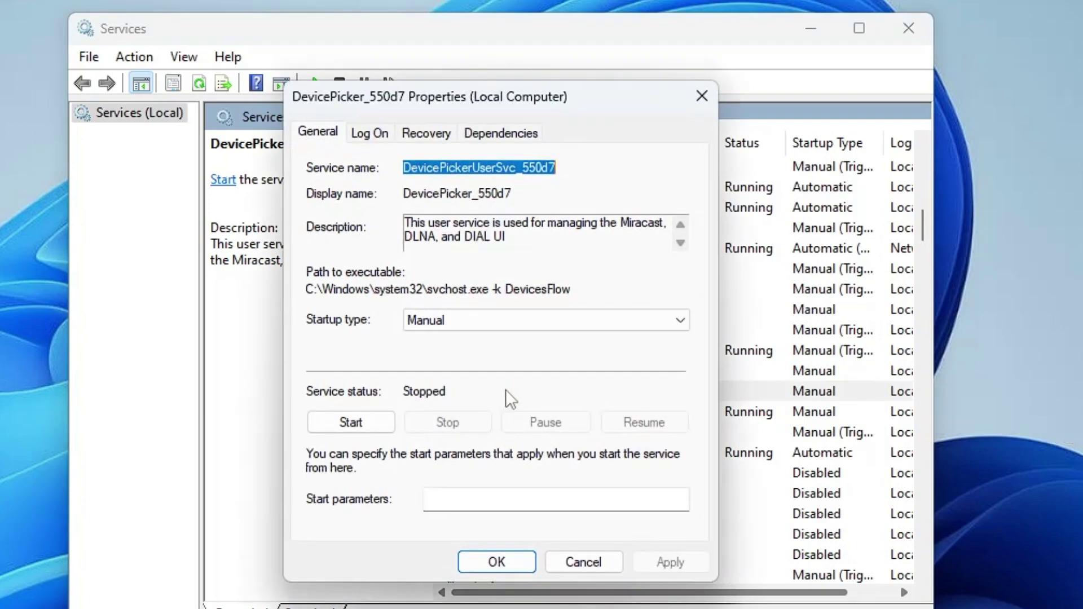
pyautogui.click(472, 324)
pyautogui.click(452, 382)
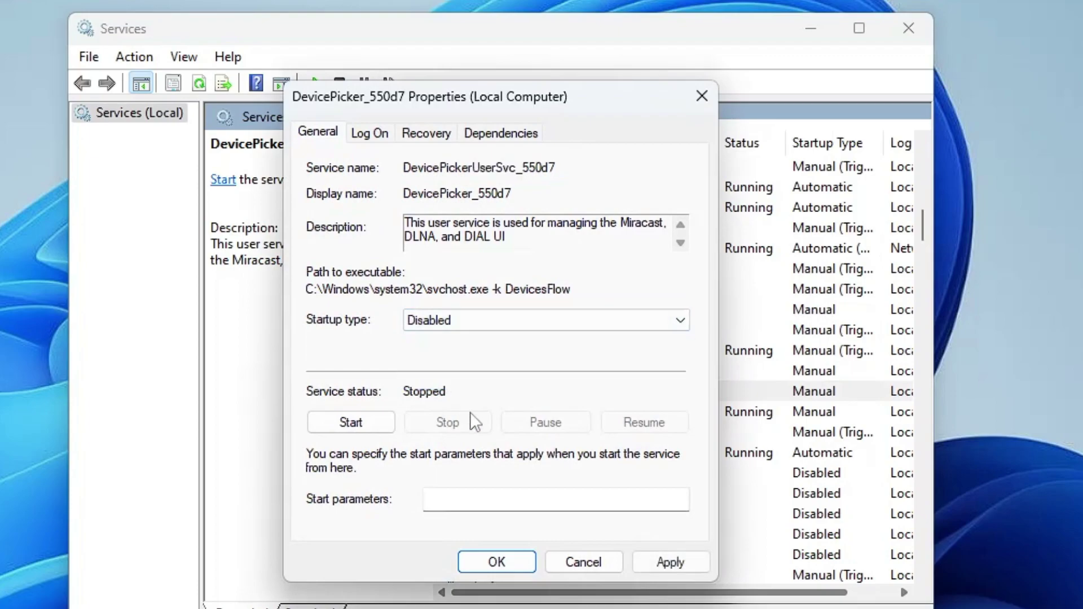
pyautogui.click(659, 562)
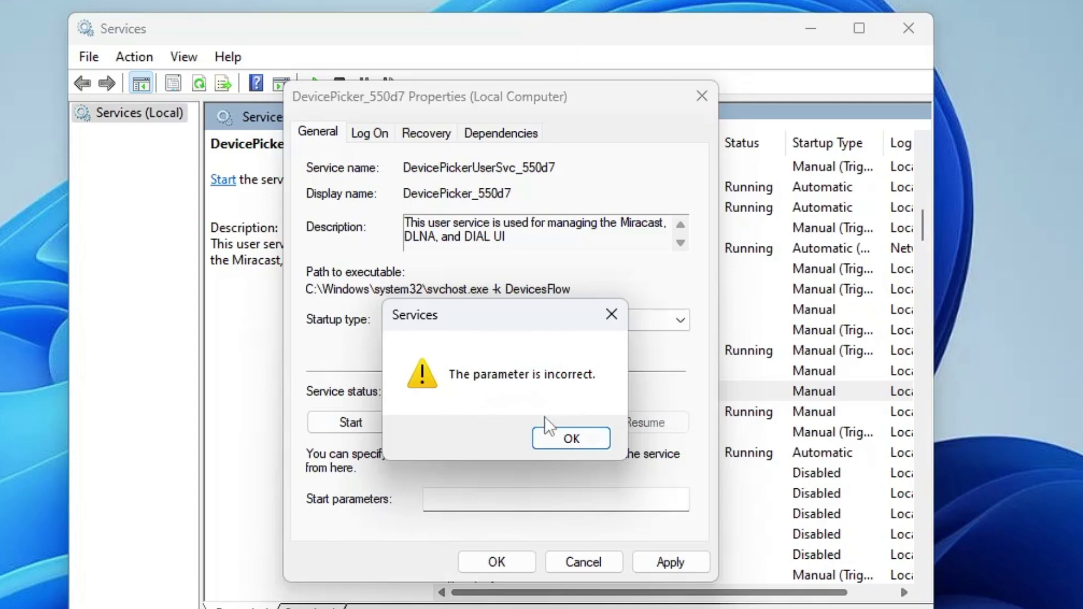
pyautogui.click(566, 438)
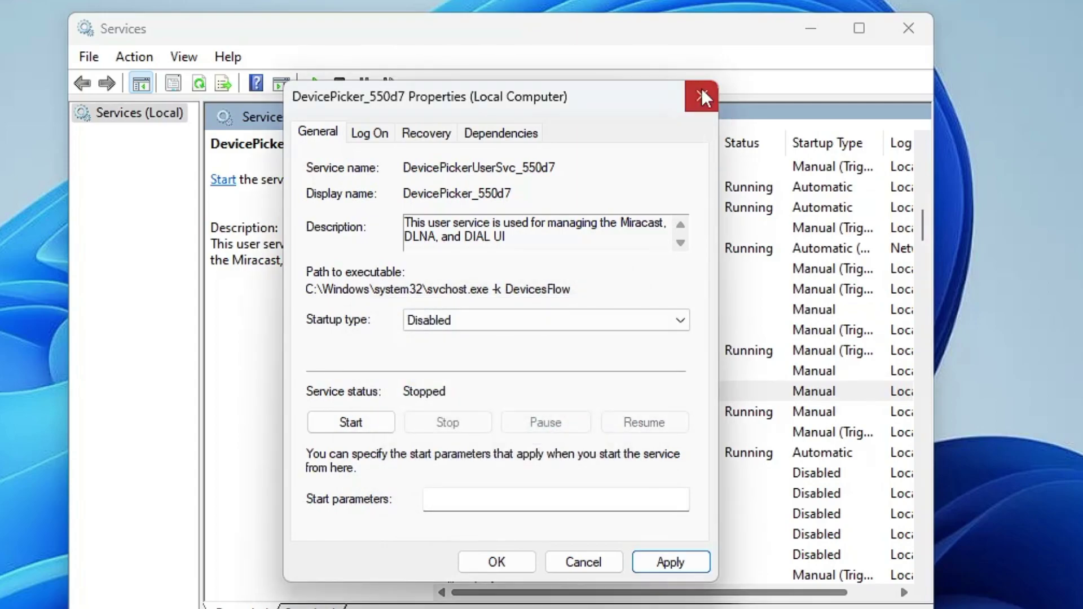
pyautogui.click(702, 96)
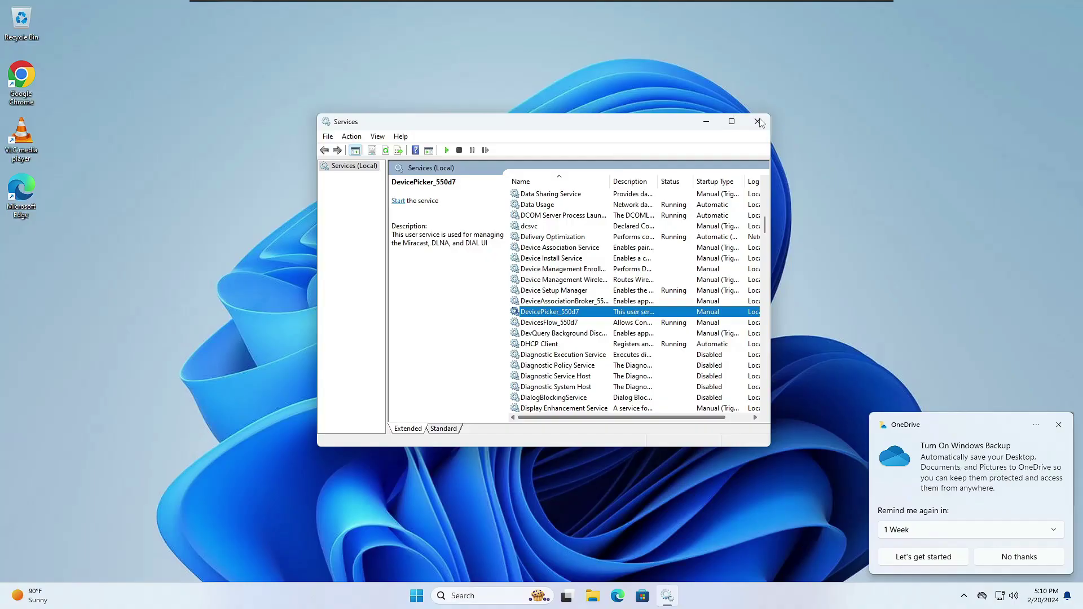
# Step: Close the Services console and dismiss the OneDrive backup notification
pyautogui.click(758, 121)
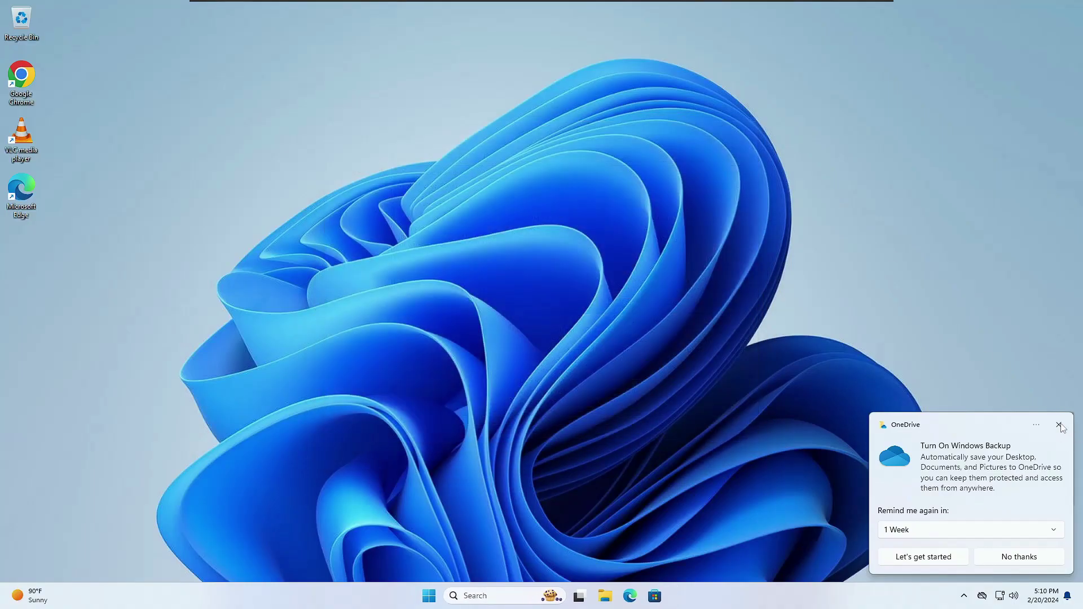
pyautogui.click(1059, 425)
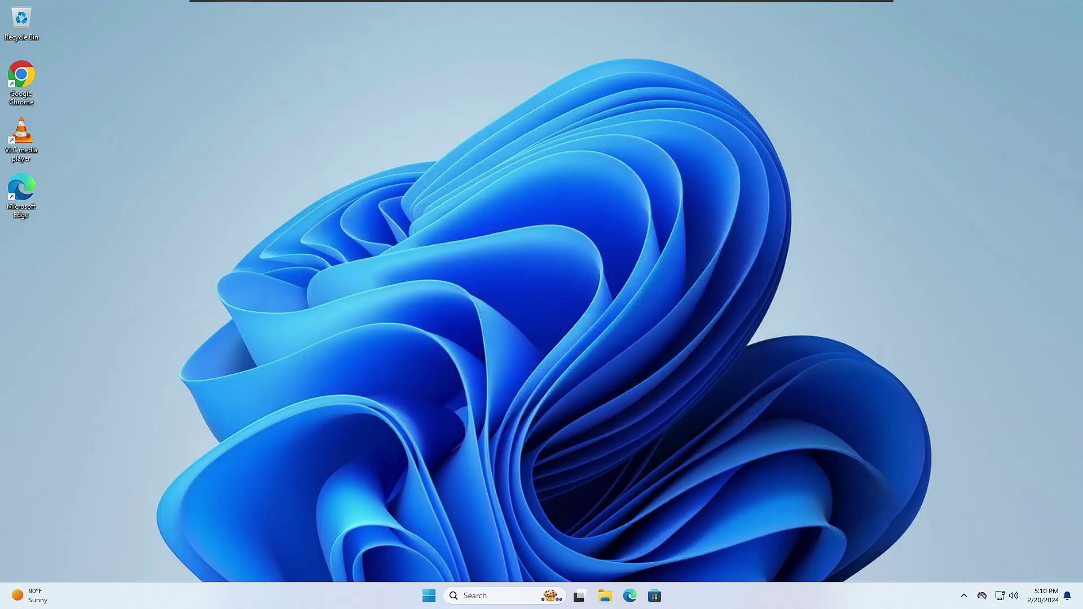
# Step: Switch to Task Manager and examine the CPU performance and process count
pyautogui.rightClick(429, 596)
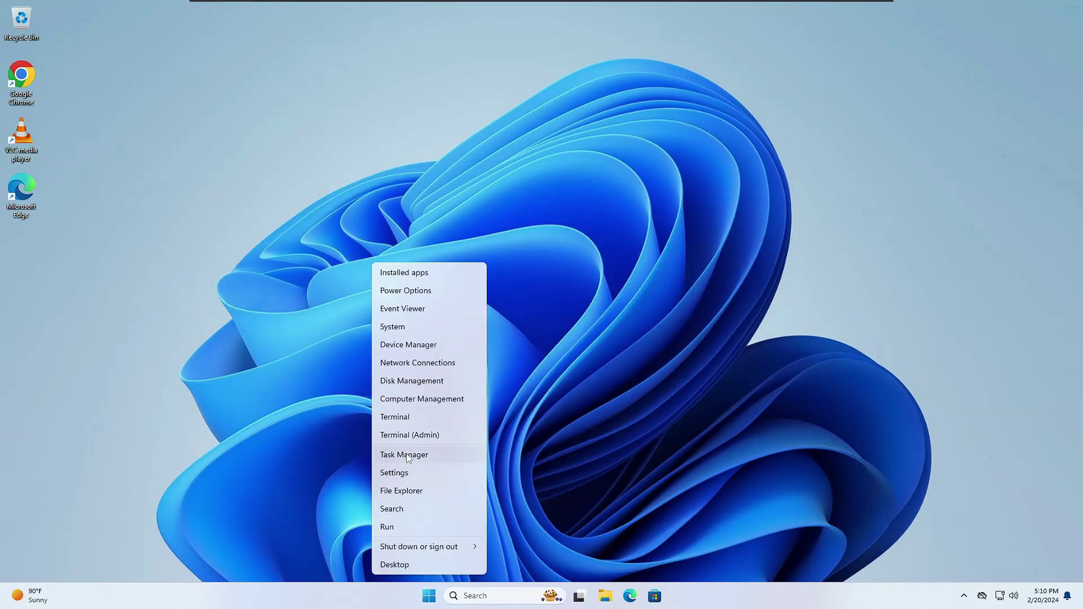
pyautogui.click(409, 455)
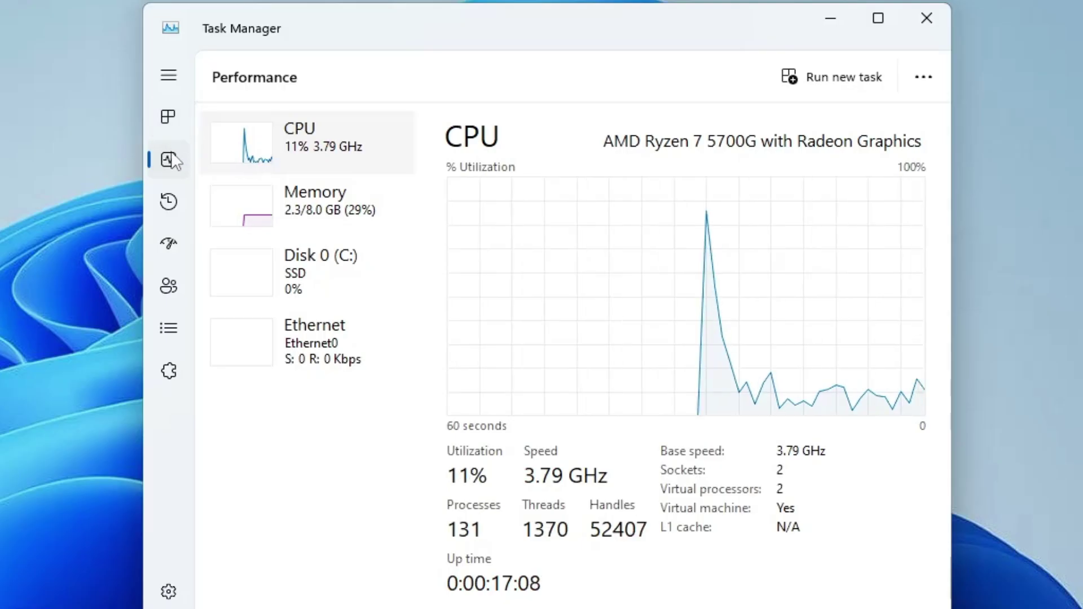